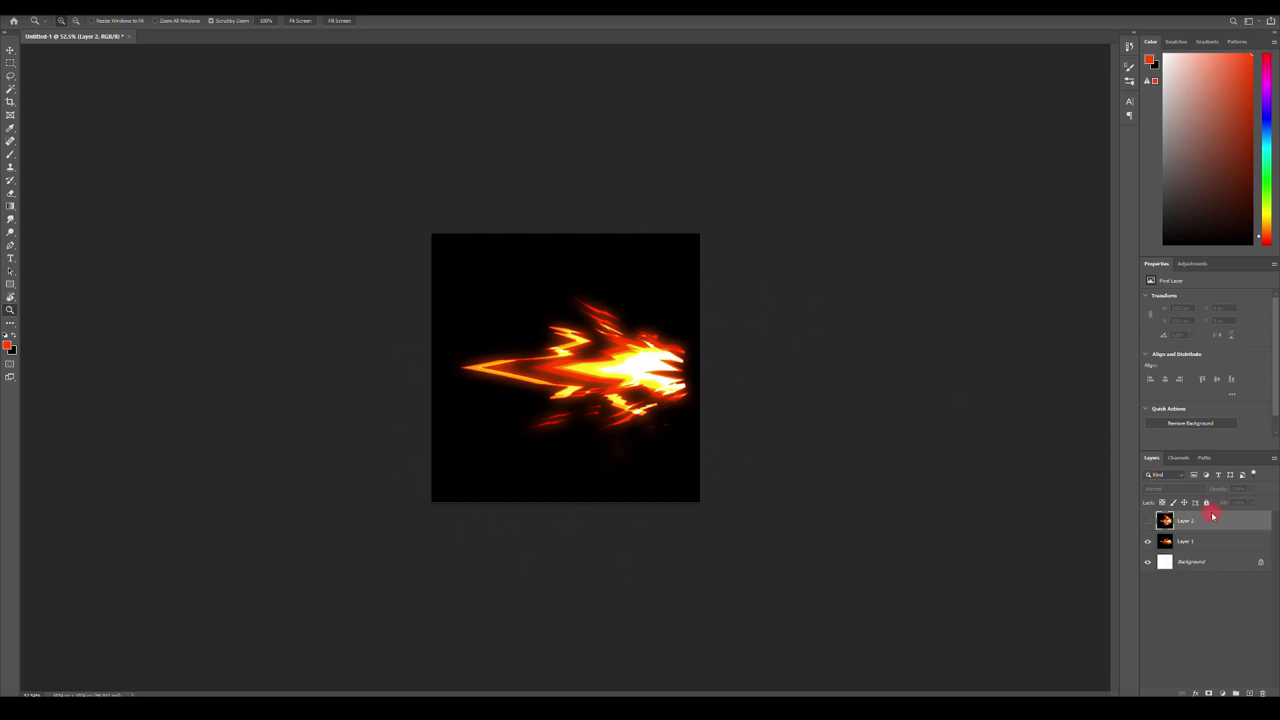
- Show Layer 2 to view the second muzzle flash reference image
left_click(1148, 521)
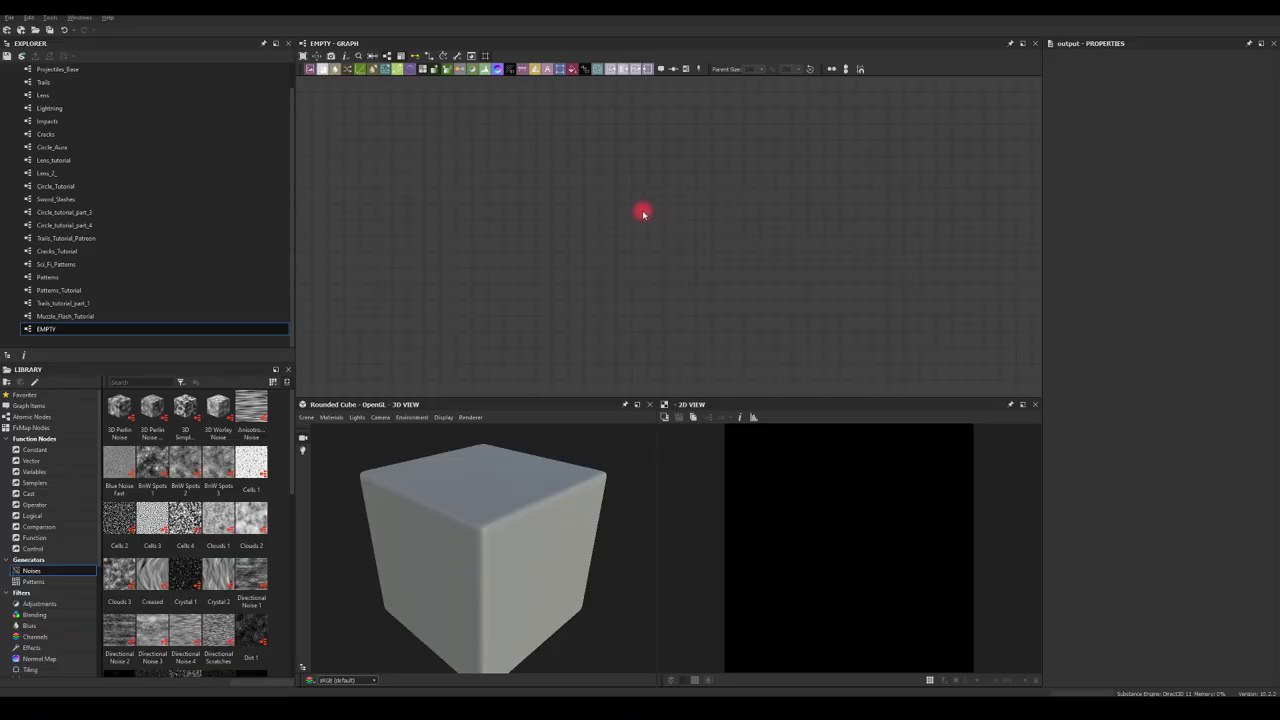
- Add a Shape node to the empty graph and reduce its X size to about 0.45
key("space")
type("shap")
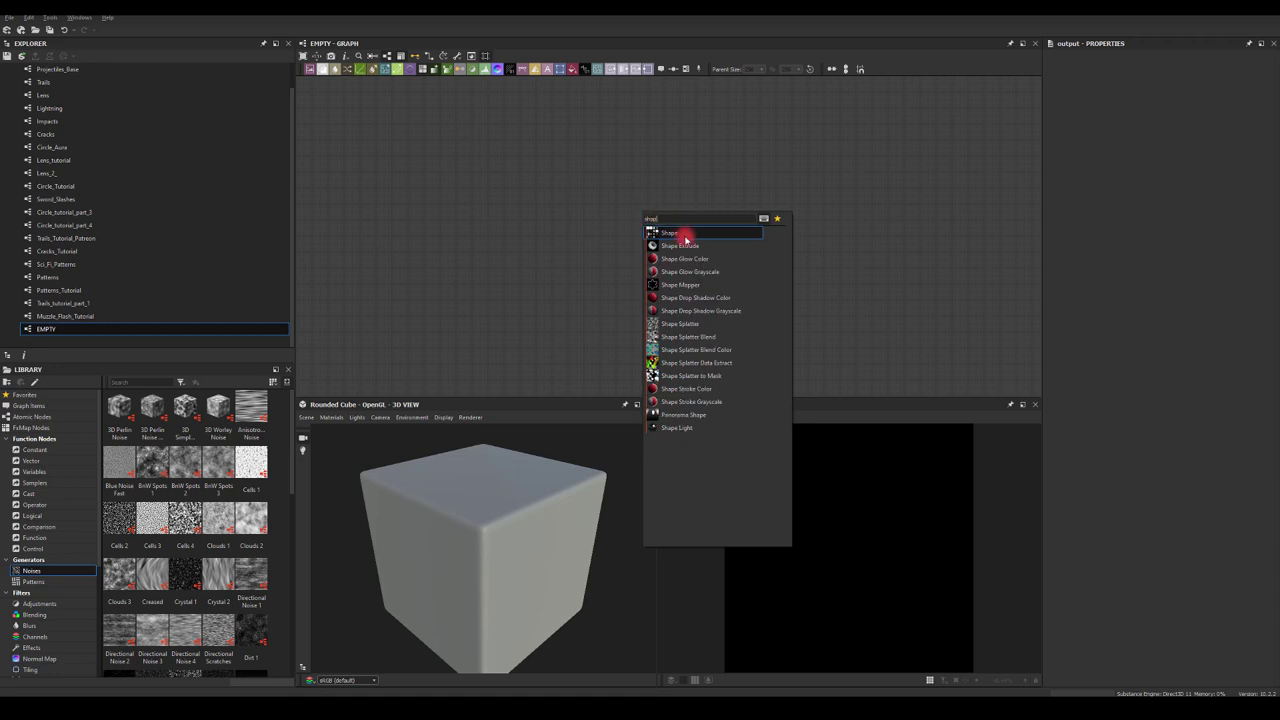
left_click(685, 234)
double_click(640, 211)
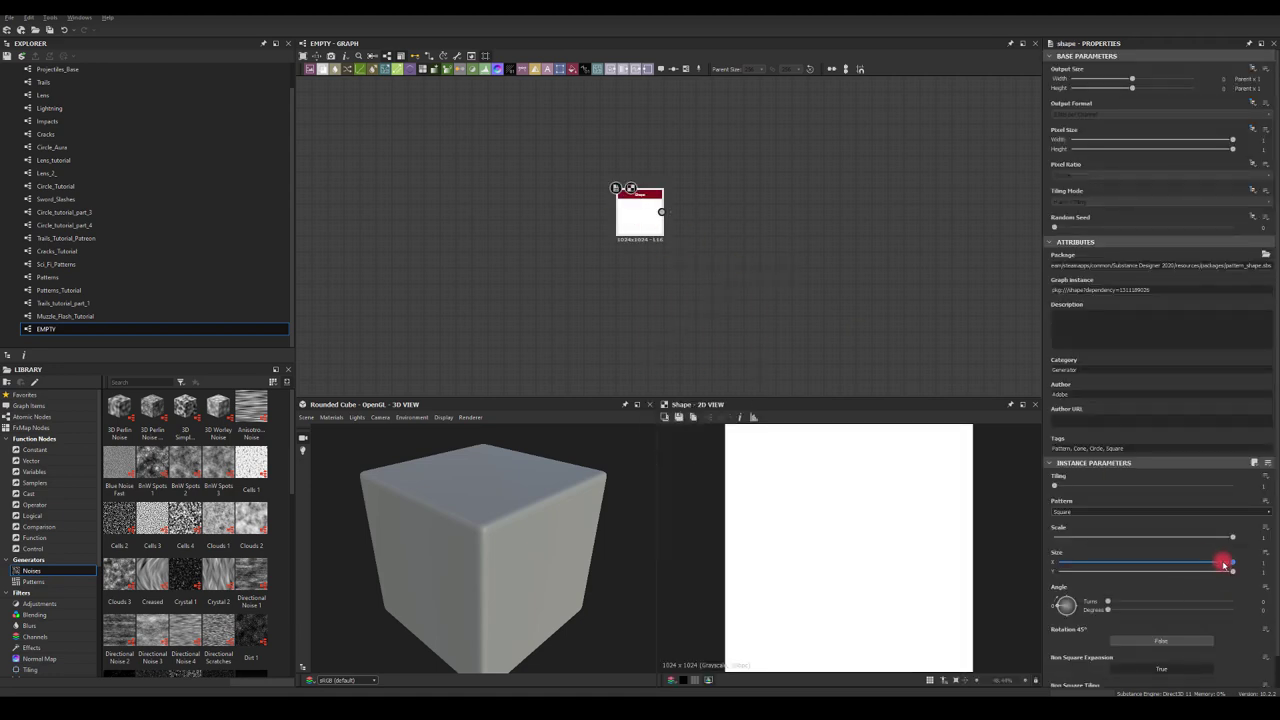
left_click_drag(1223, 565, 1137, 566)
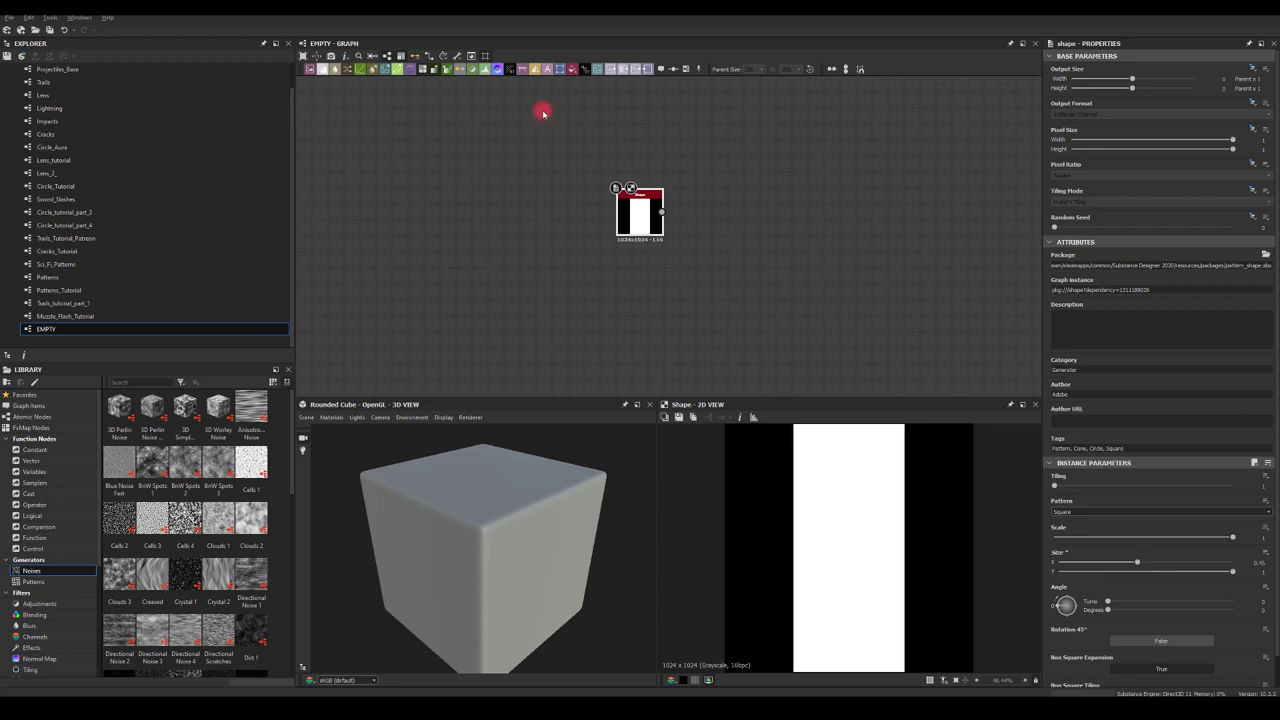
left_click_drag(678, 220, 741, 219)
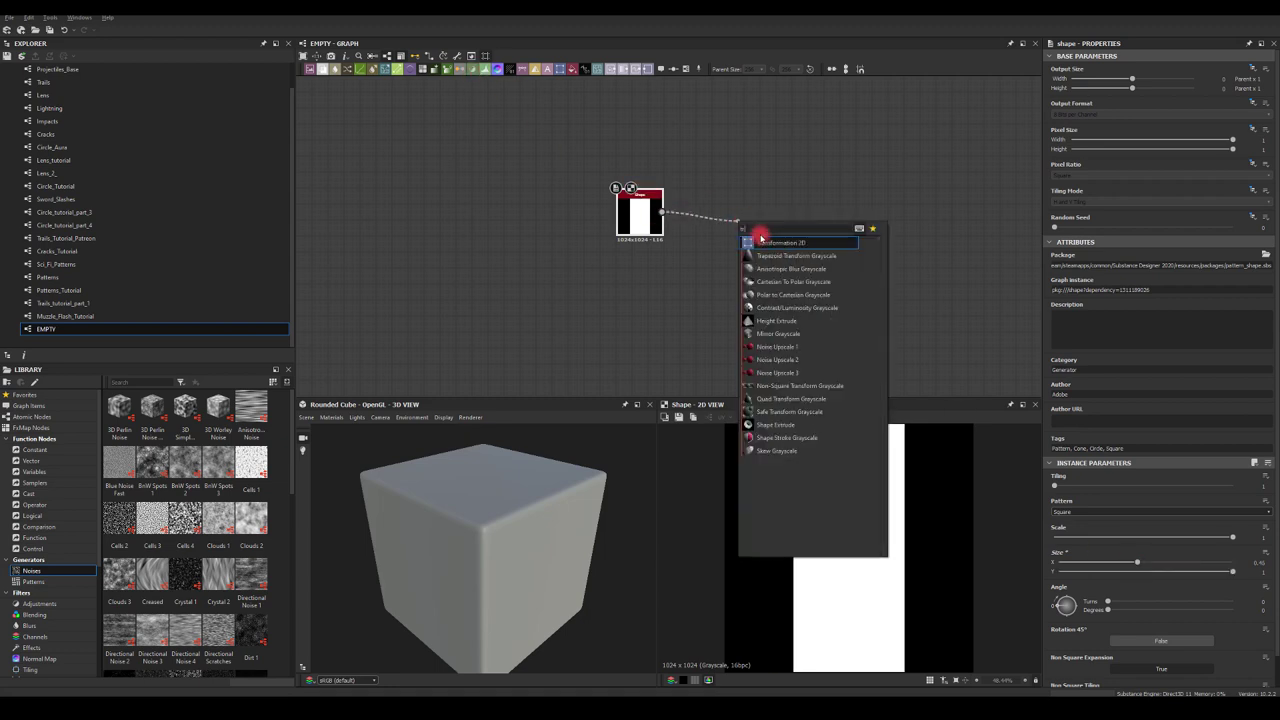
left_click(768, 243)
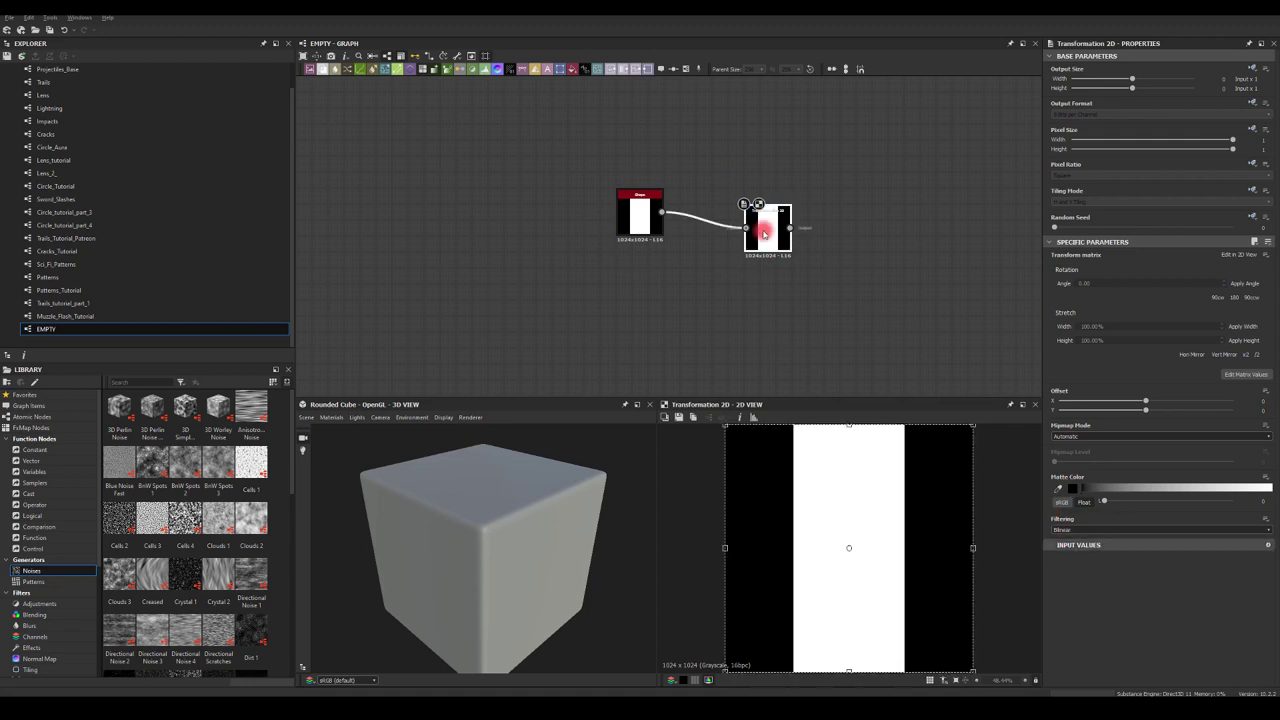
key("Delete")
- Add a Trapezoid Transform Grayscale node fed by the Shape node and place it right beside it
left_click_drag(661, 211, 769, 207)
type("trap")
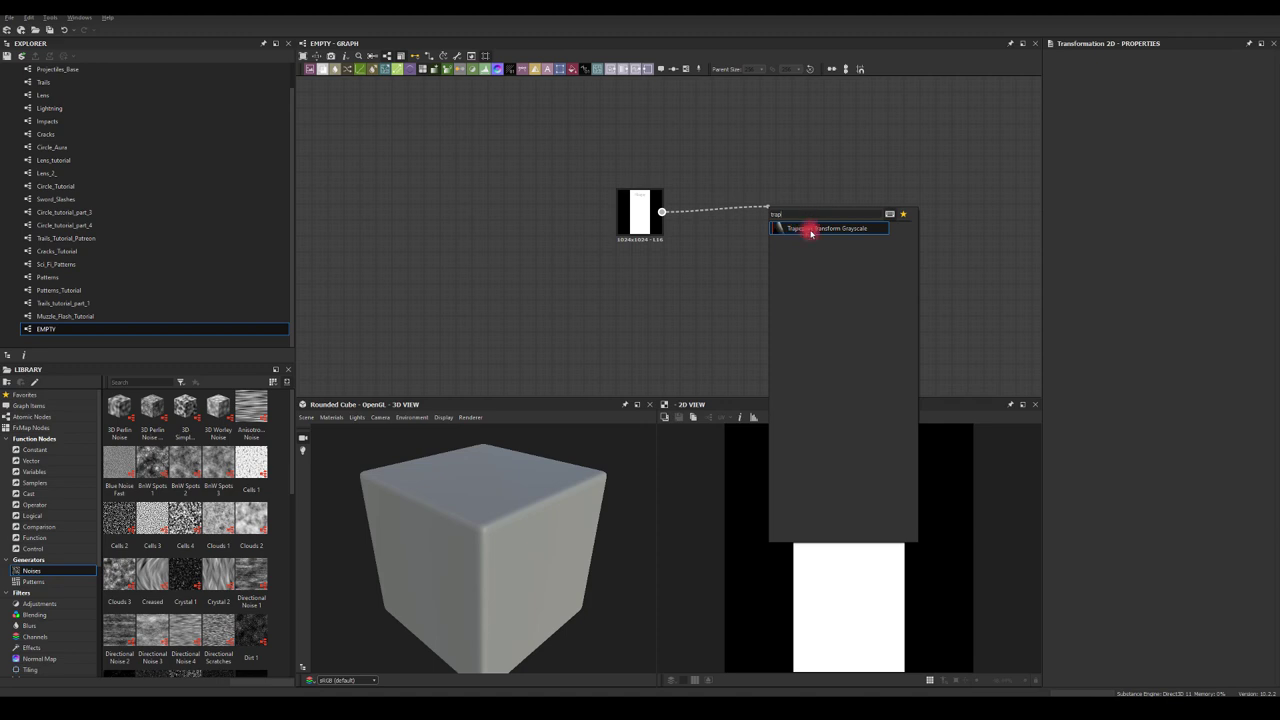
left_click(811, 229)
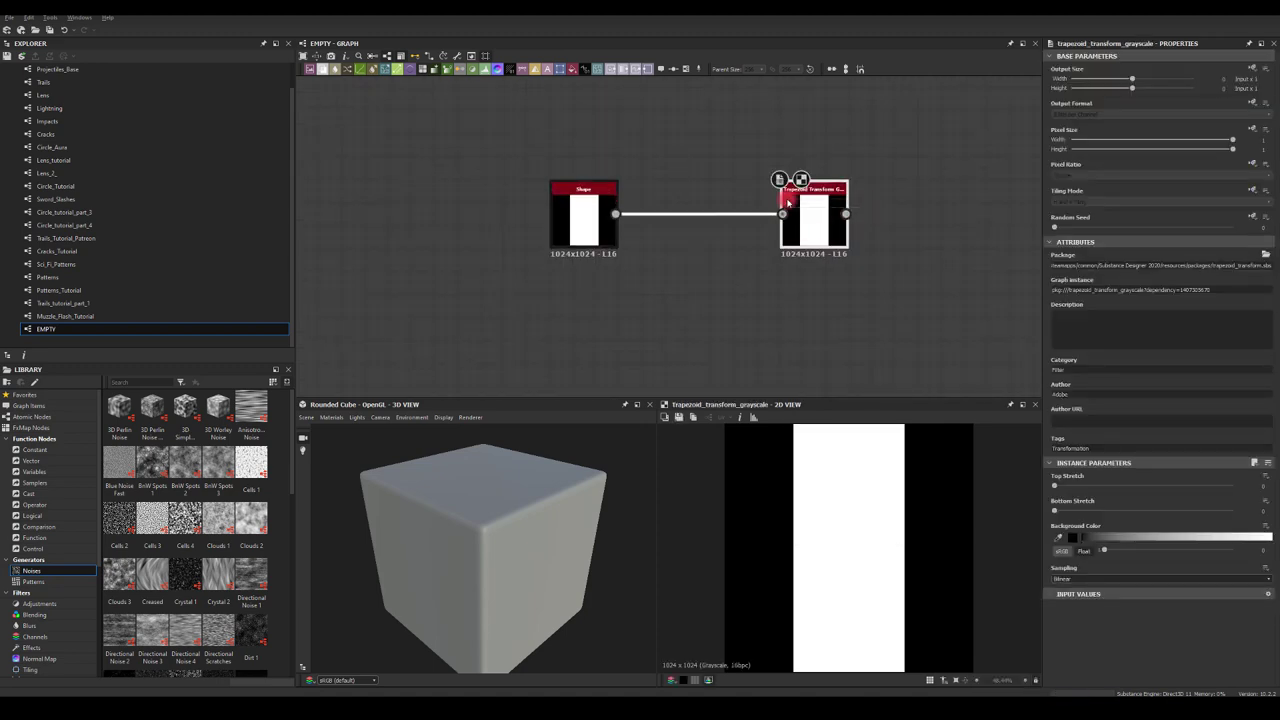
left_click_drag(815, 213, 681, 211)
- Set the trapezoid node's tiling mode to No Tiling and its Top Stretch to 1
left_click(1167, 579)
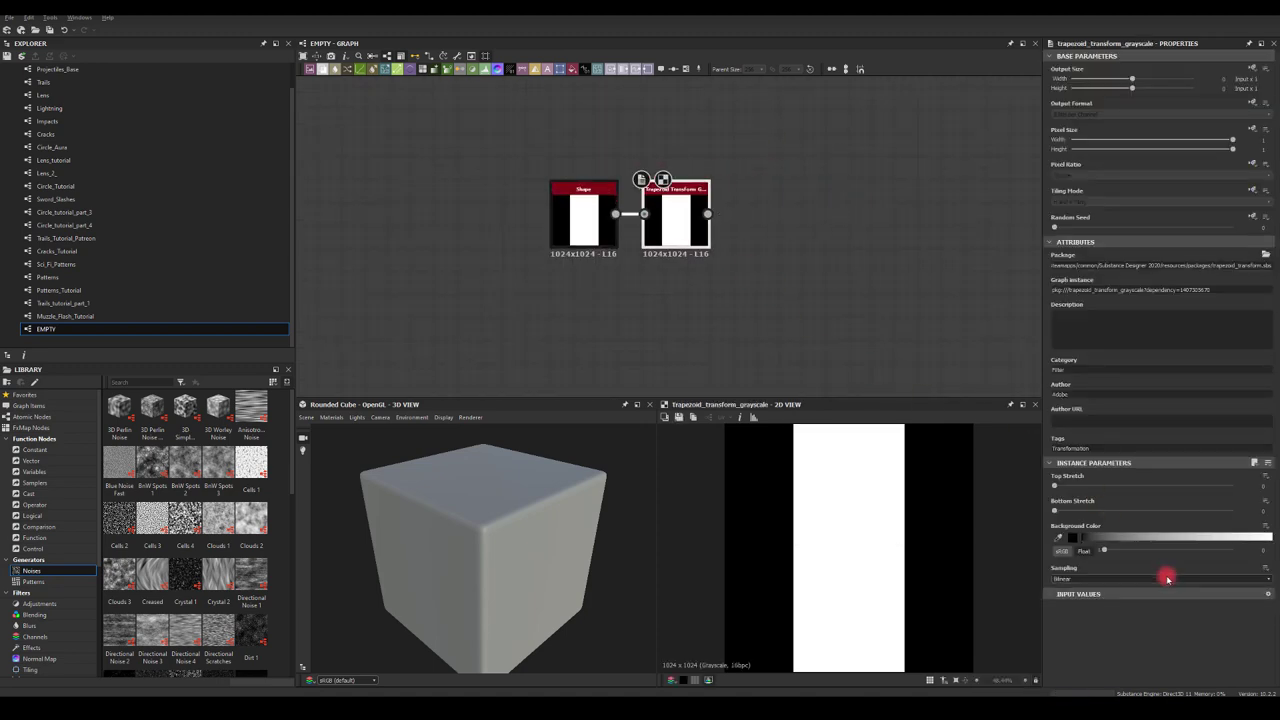
left_click_drag(1058, 486, 1224, 492)
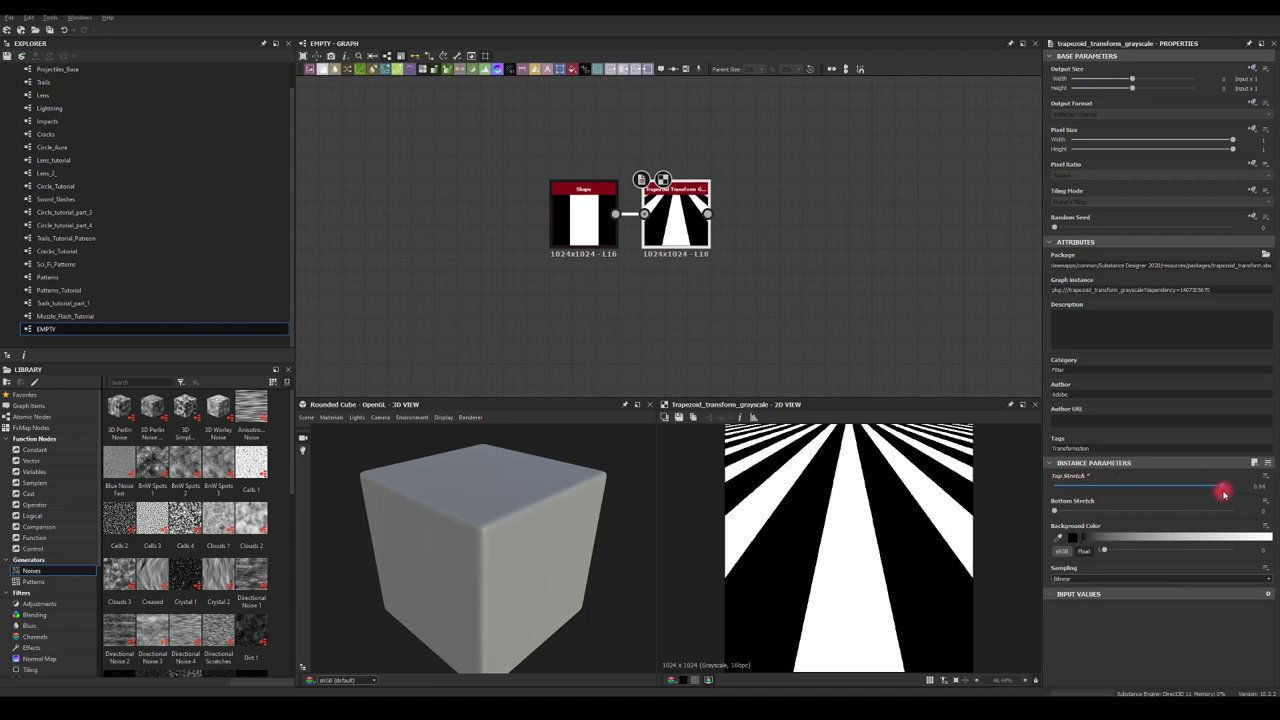
left_click(1258, 199)
left_click(1234, 228)
left_click(1076, 202)
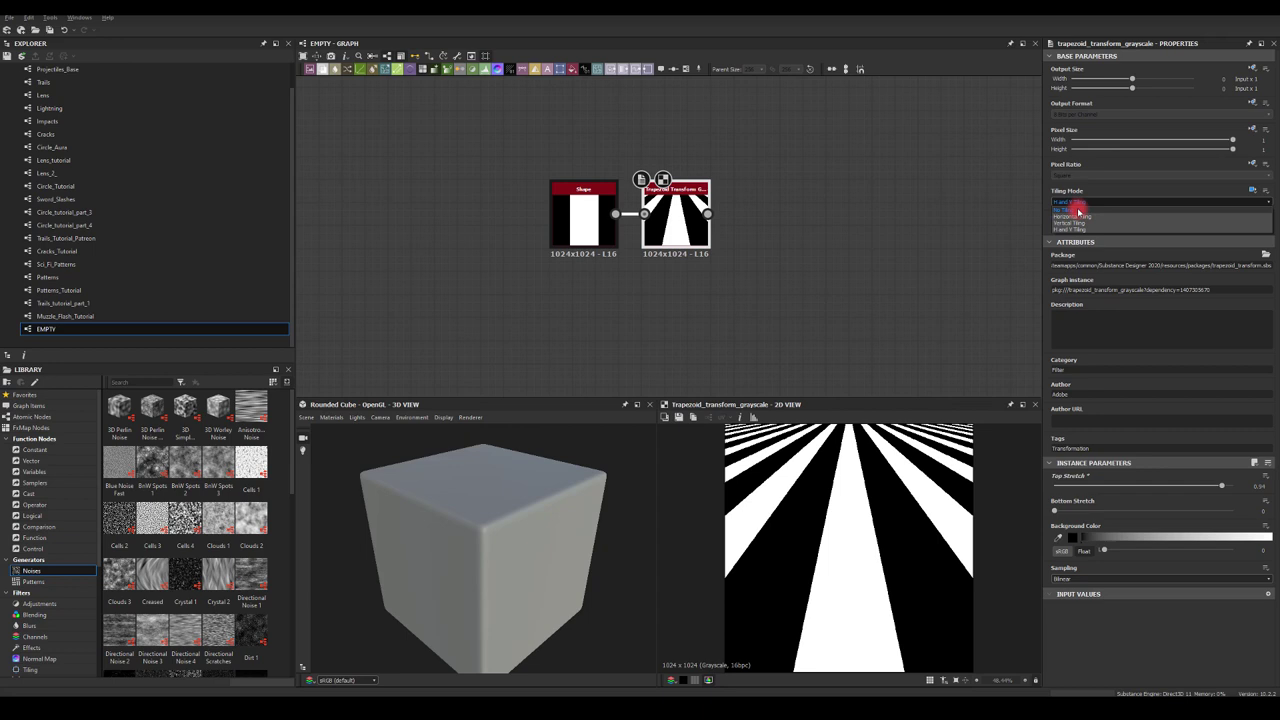
left_click(1078, 210)
left_click_drag(1228, 487, 1237, 487)
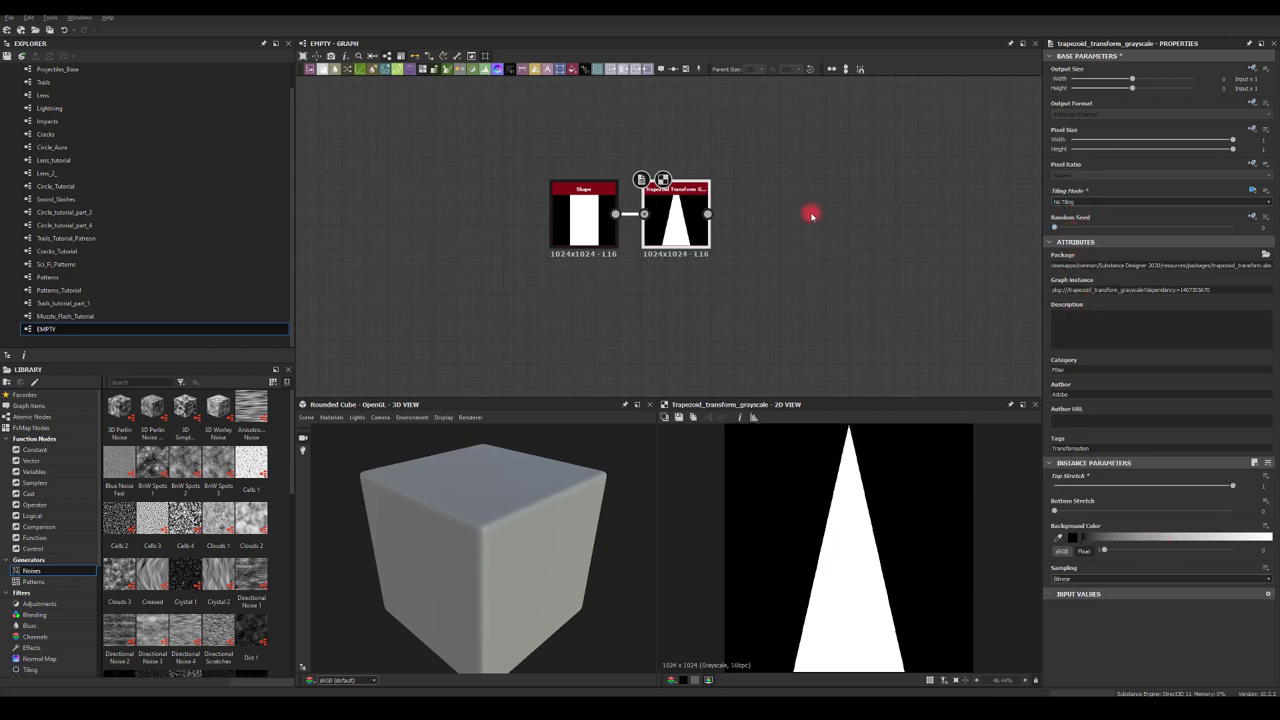
- Feed the trapezoid into a Transformation 2D node that rotates the triangle to point left and scales it down slightly
left_click_drag(708, 213, 822, 208)
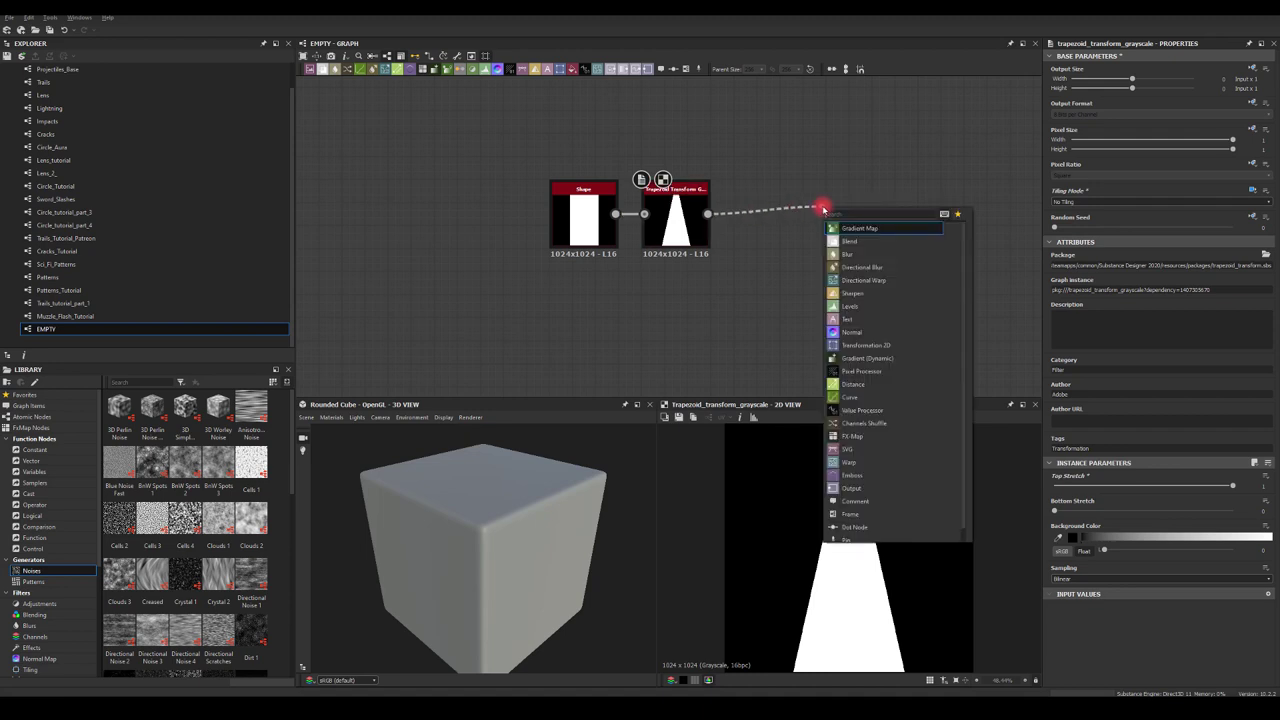
left_click(866, 345)
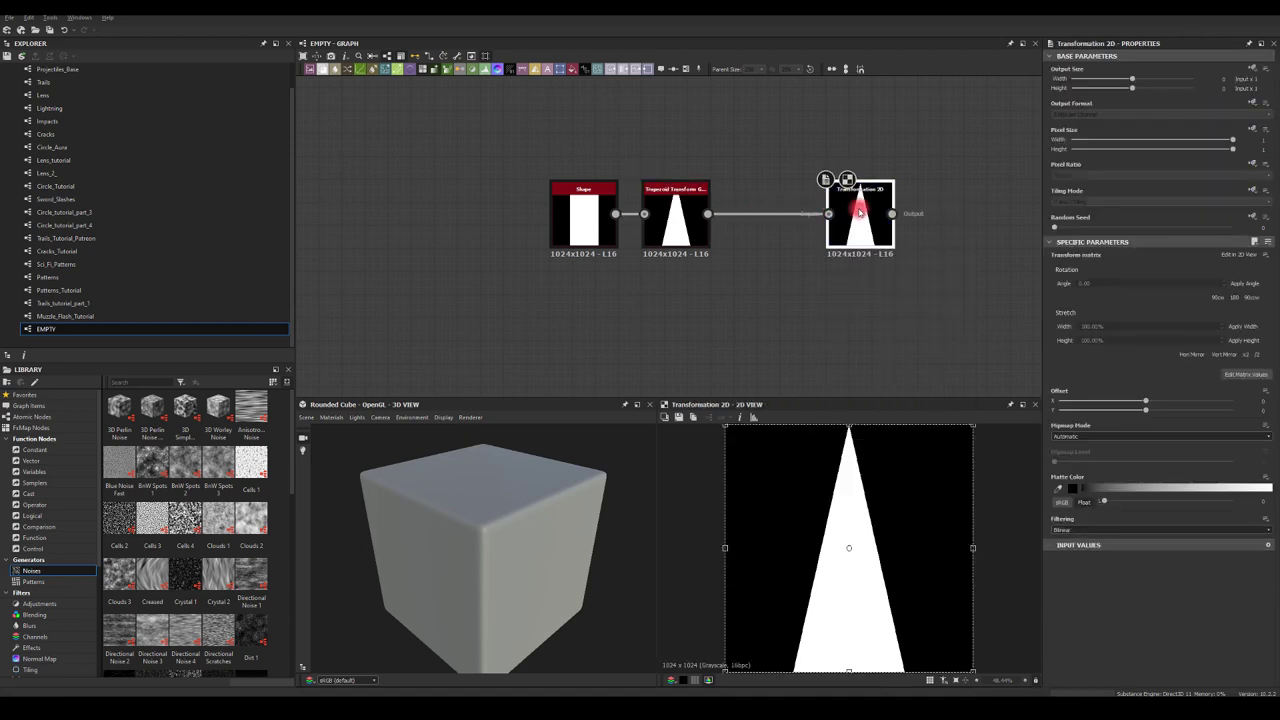
left_click(1217, 298)
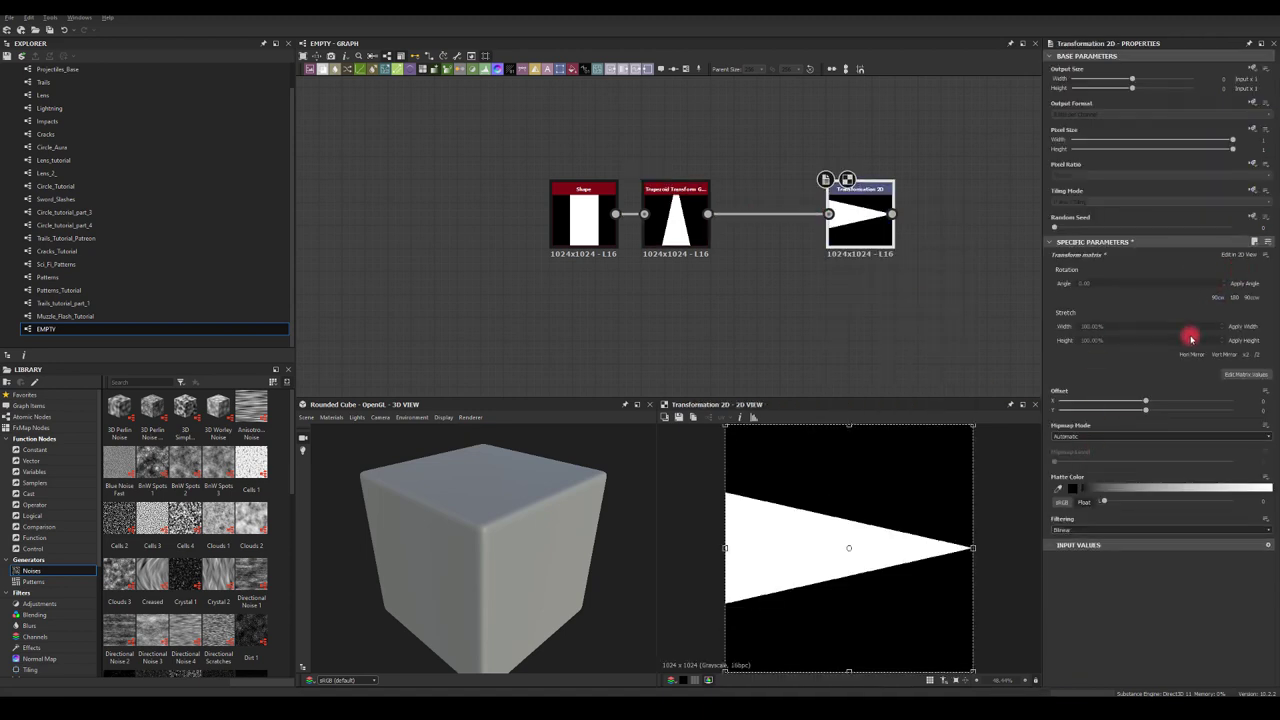
left_click(1224, 298)
left_click(1222, 295)
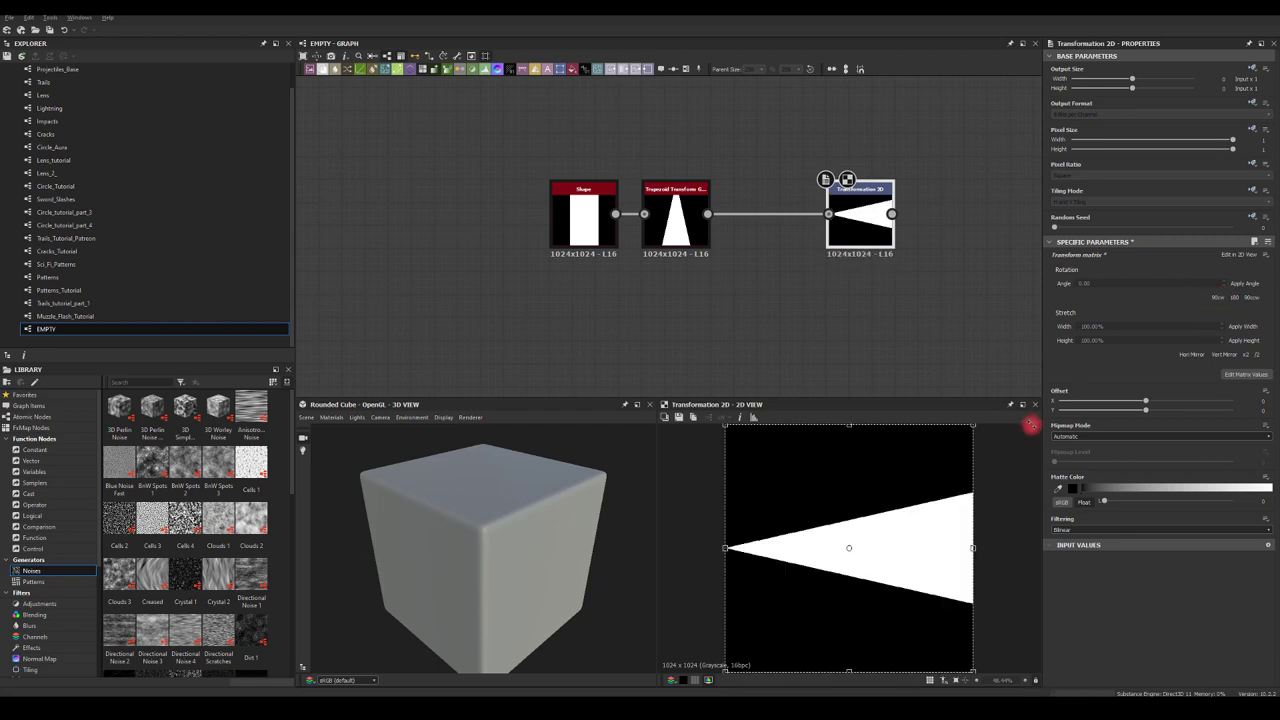
left_click_drag(971, 427, 946, 447)
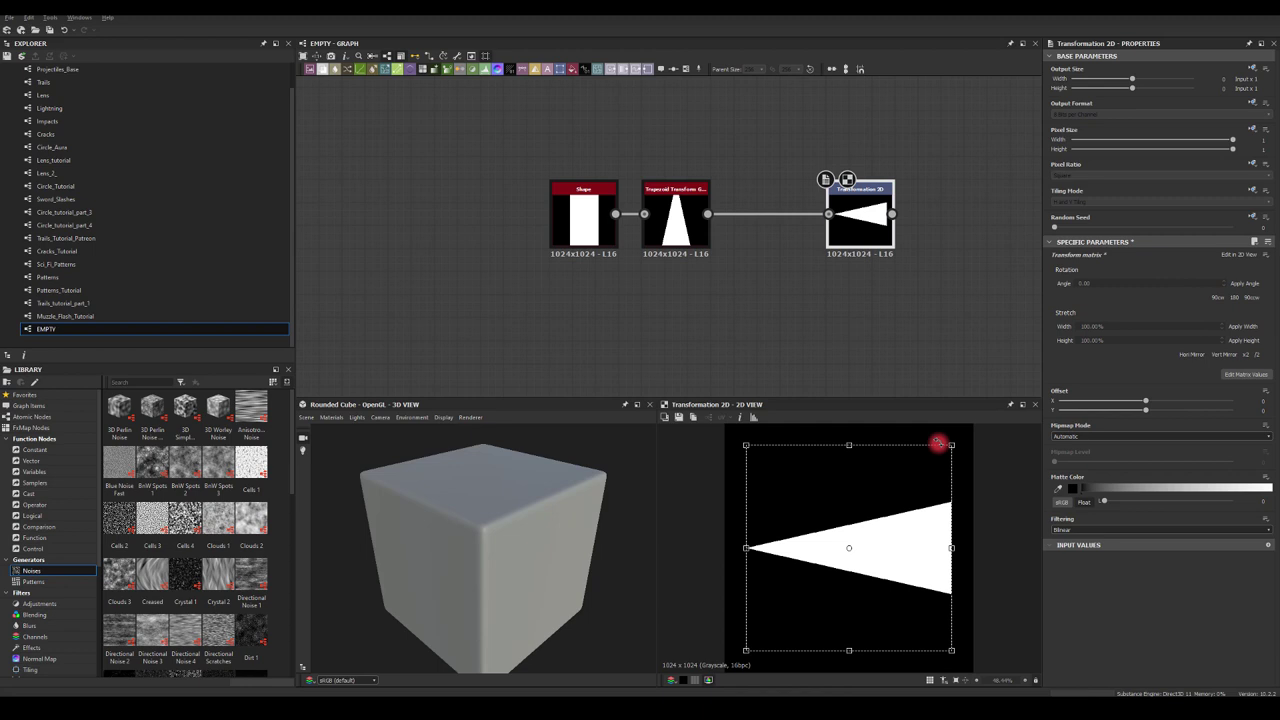
mouse_move(951, 447)
left_mouse_down()
mouse_move(931, 454)
mouse_move(955, 441)
left_mouse_up()
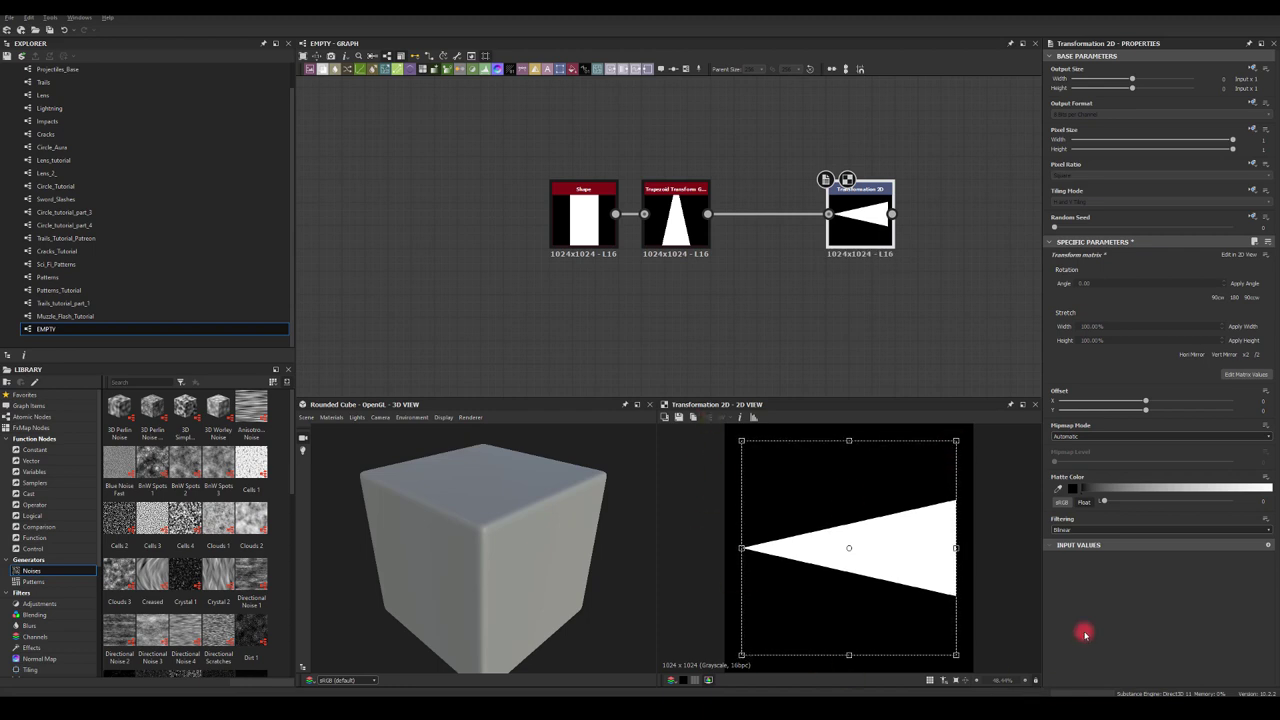
- Add a Bevel node after the Transformation 2D node and set its Distance to about -0.18
middle_click_drag(806, 220, 697, 257)
left_click_drag(725, 257, 801, 163)
left_click(841, 184)
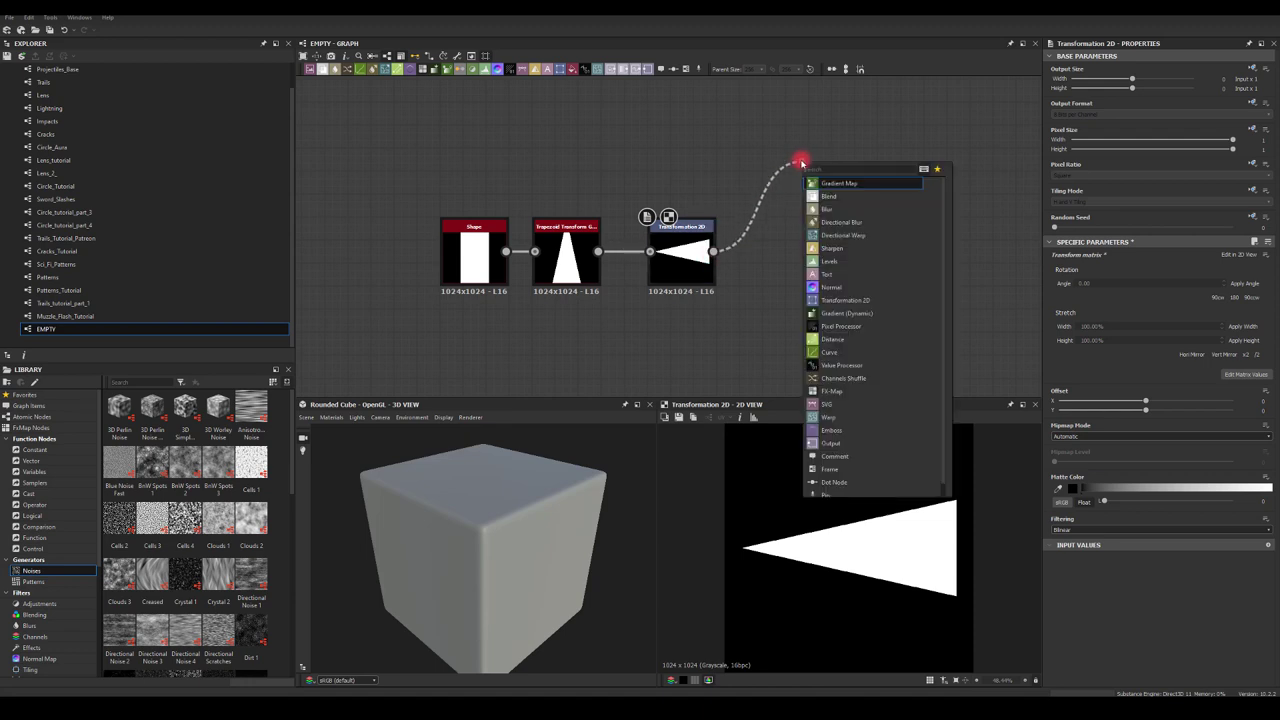
type("be")
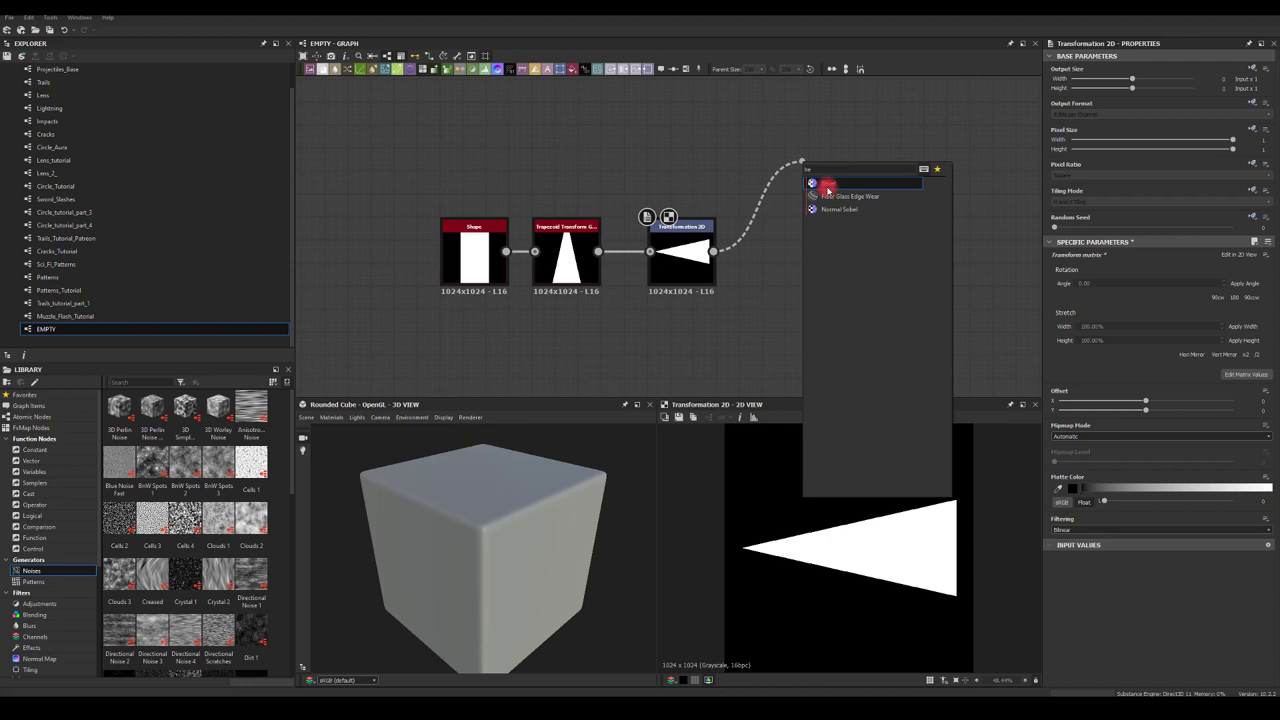
left_click(827, 186)
left_click_drag(826, 171, 811, 137)
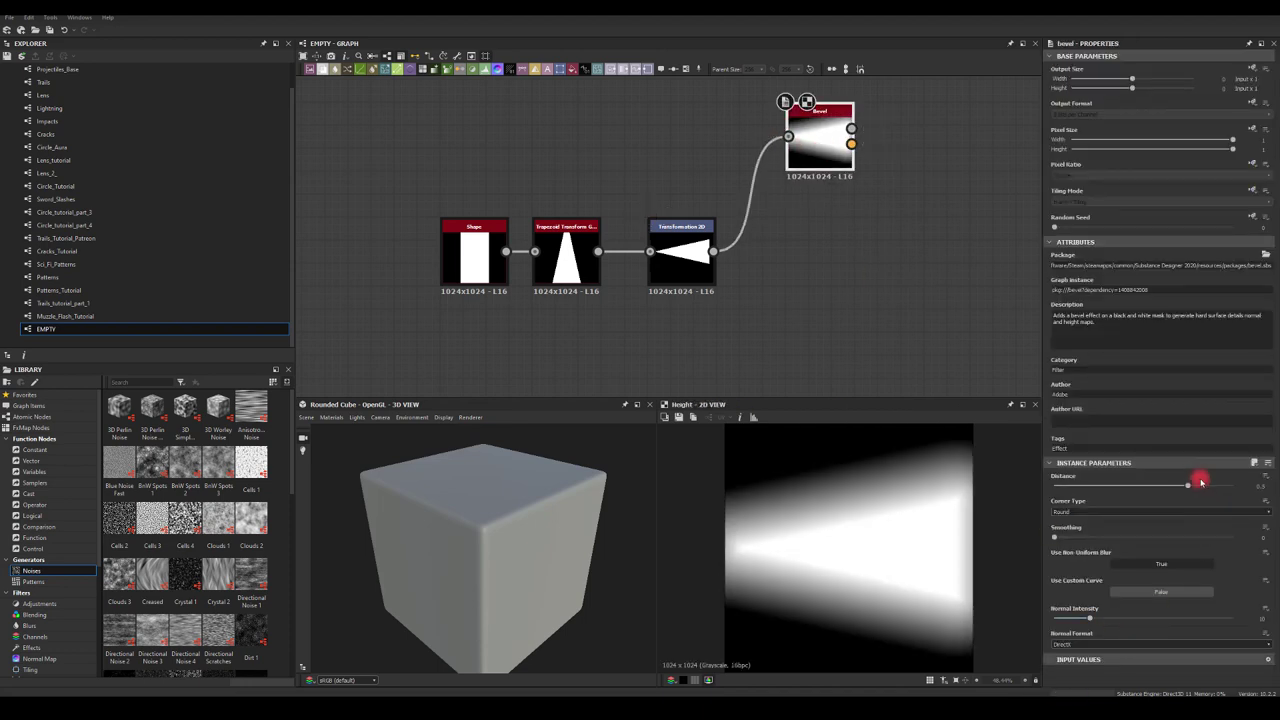
left_click_drag(1201, 482, 1128, 487)
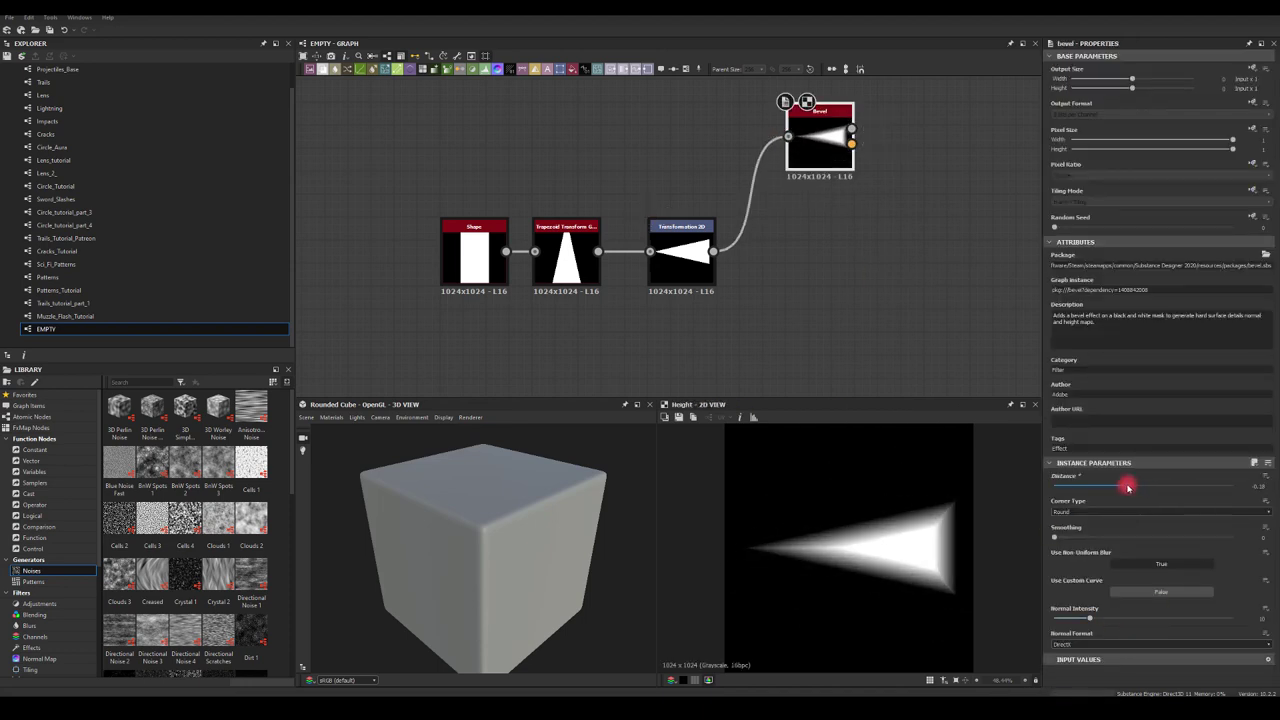
- Add a Tile Sampler node fed by the Bevel node's height output
middle_click_drag(822, 174, 734, 126)
middle_click_drag(701, 255, 690, 326)
scroll(703, 292, "down", 1)
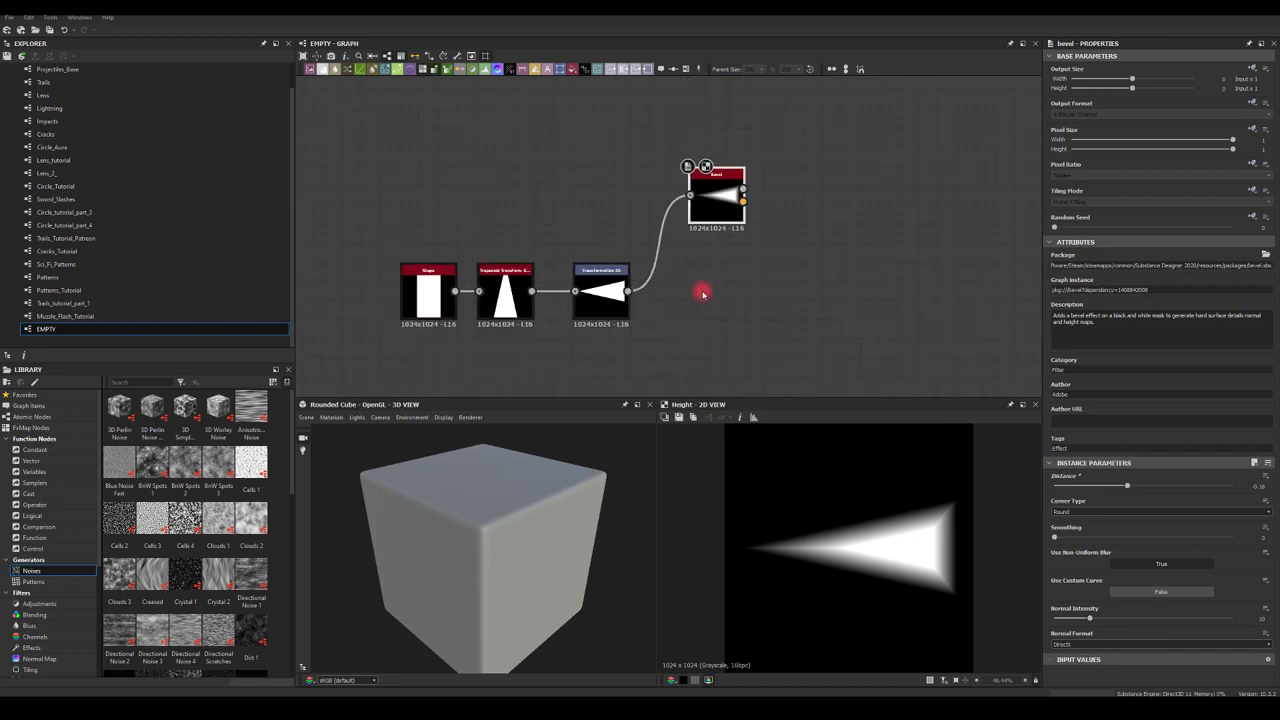
left_click_drag(742, 189, 889, 168)
type("tile s")
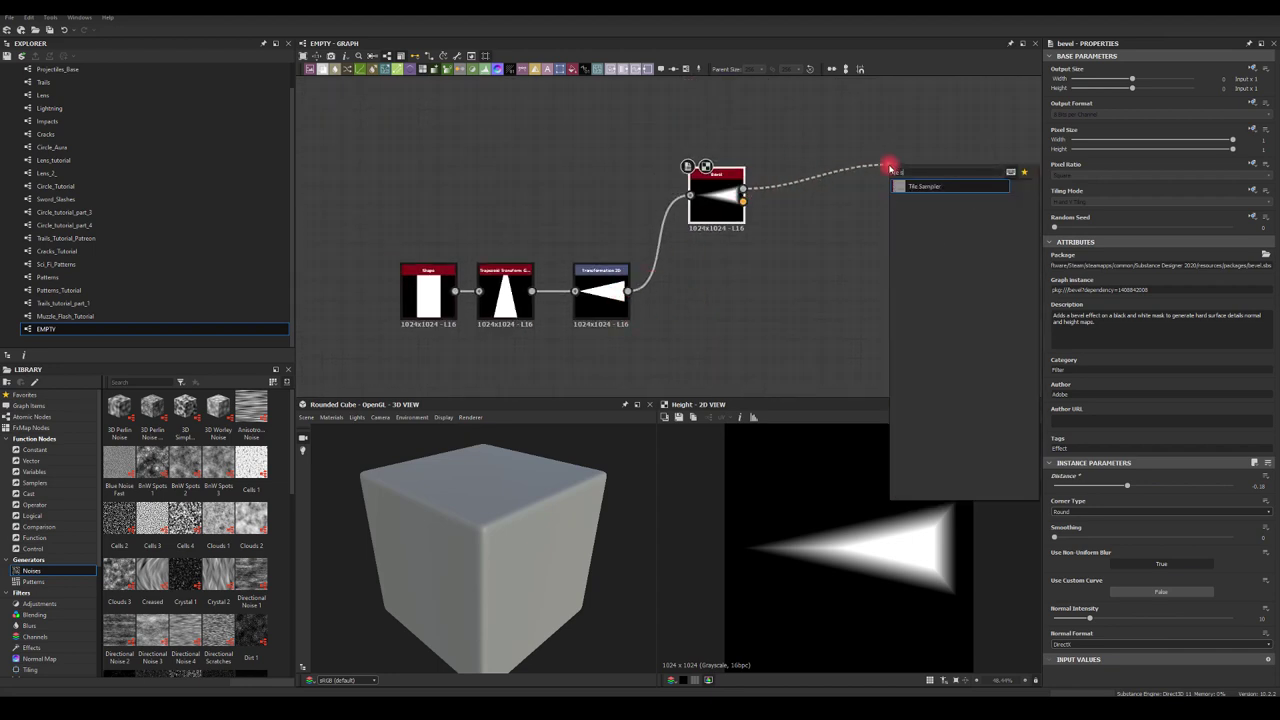
key("Escape")
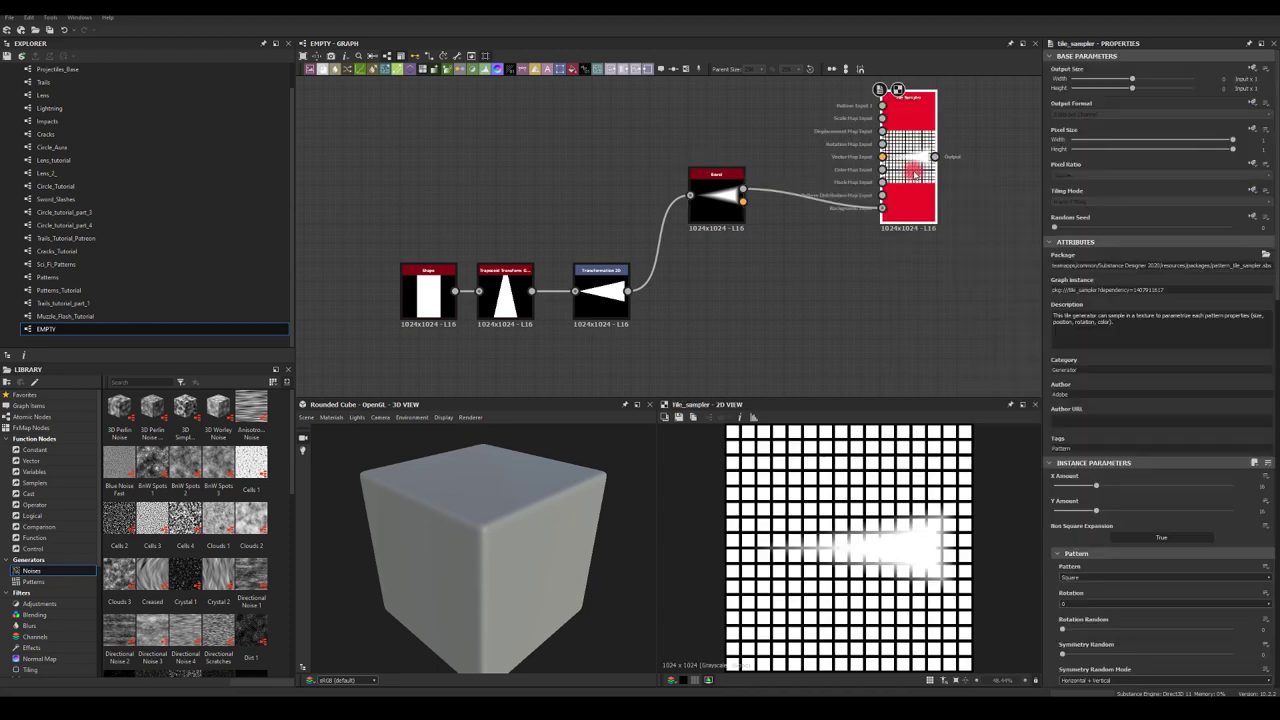
- Reroute the bevel height output from the Tile Sampler's background input to its mask map input
left_click_drag(913, 166, 884, 166)
double_click(846, 207)
key("Delete")
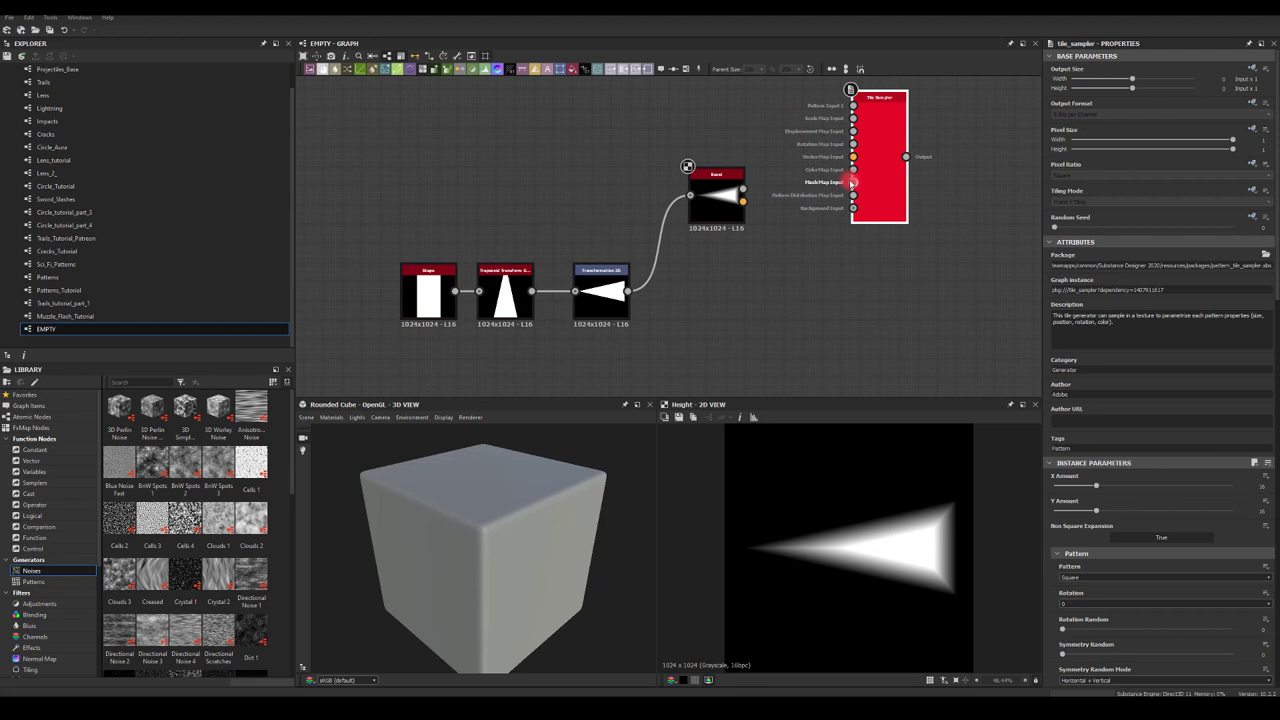
mouse_move(742, 189)
left_mouse_down()
mouse_move(857, 194)
mouse_move(852, 182)
mouse_move(1017, 290)
left_mouse_up()
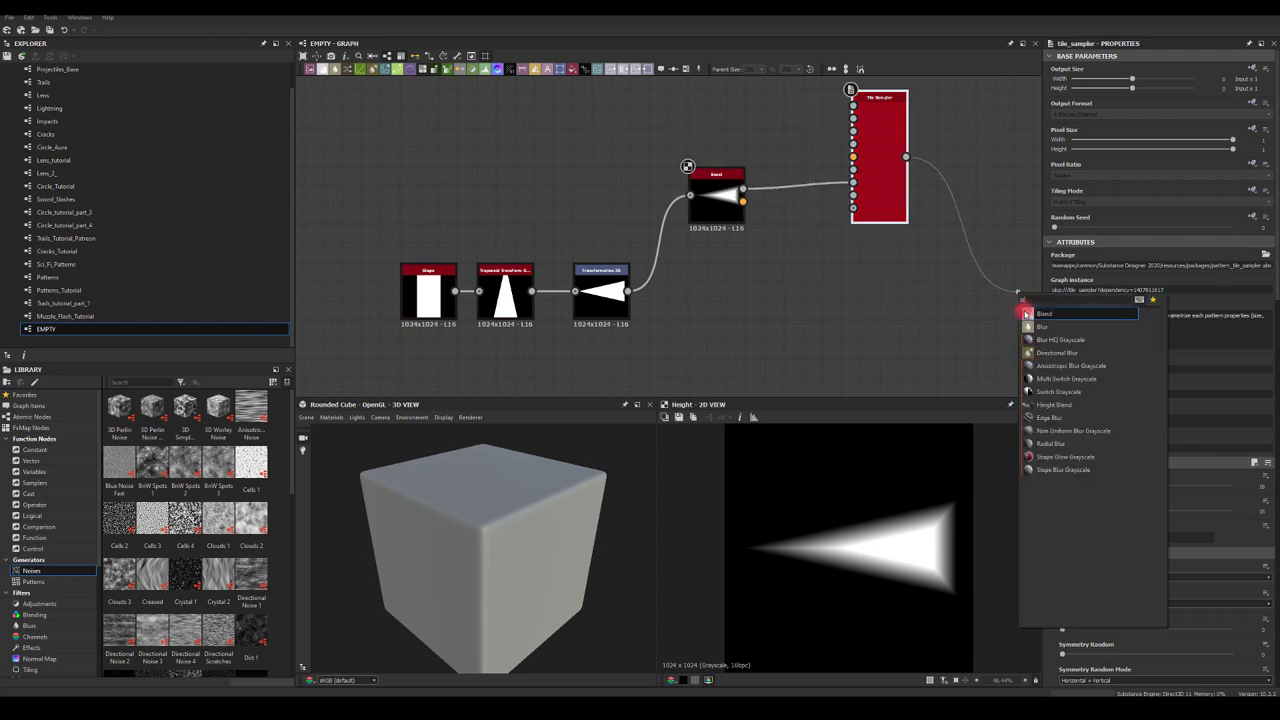
- Add a Blend node with the Tile Sampler as foreground and the transformed triangle as background, using Subtract mode
left_click(1030, 313)
left_click_drag(628, 291, 1015, 291)
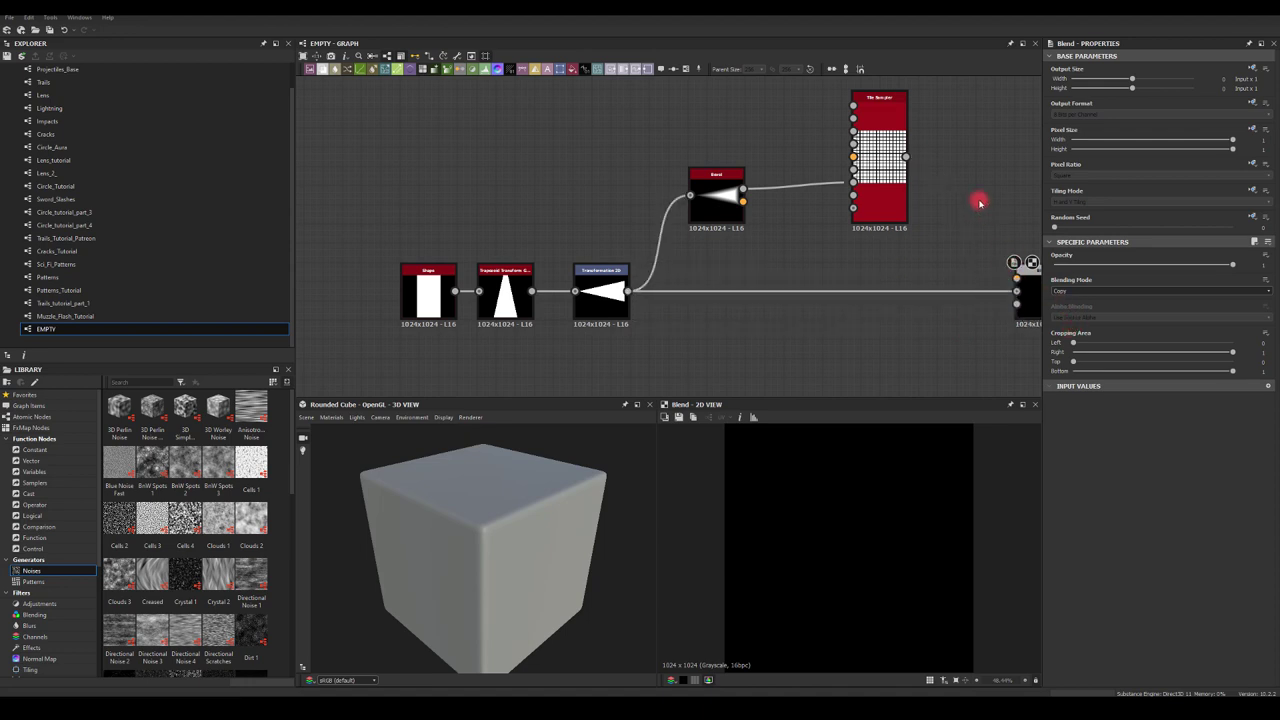
middle_click_drag(979, 201, 802, 172)
left_click_drag(730, 130, 840, 250)
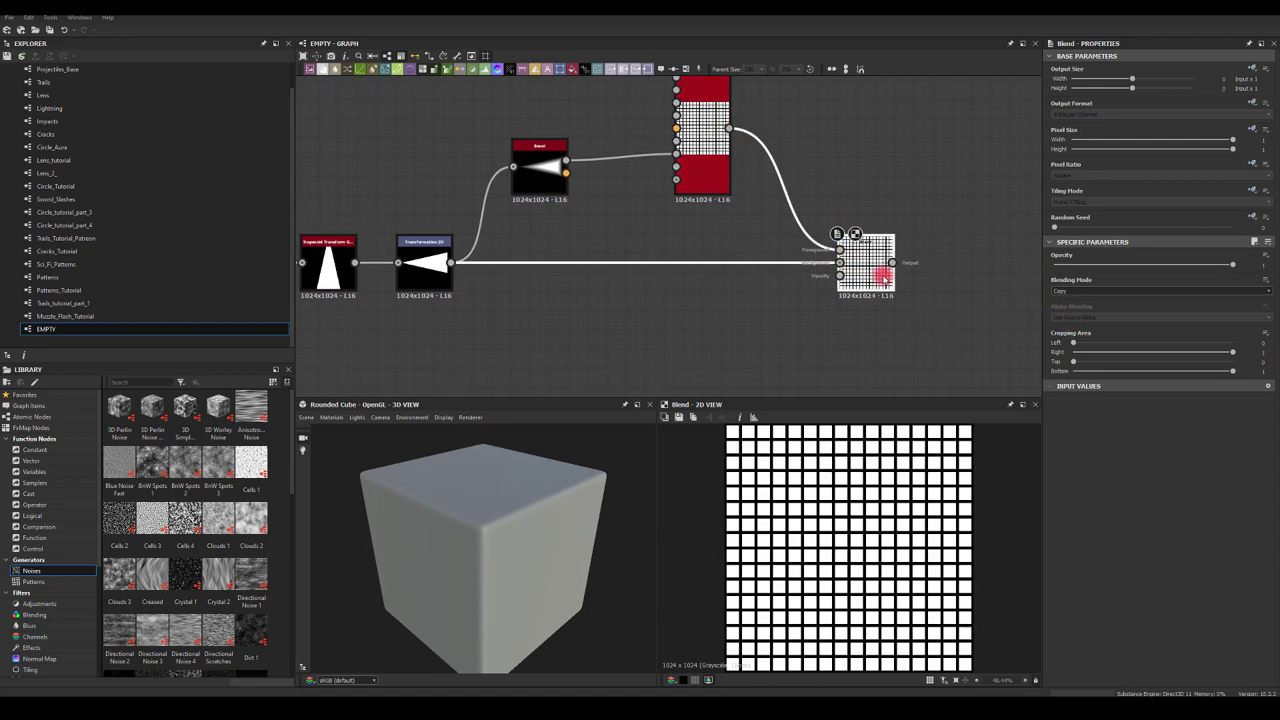
left_click(1087, 292)
left_click(1064, 311)
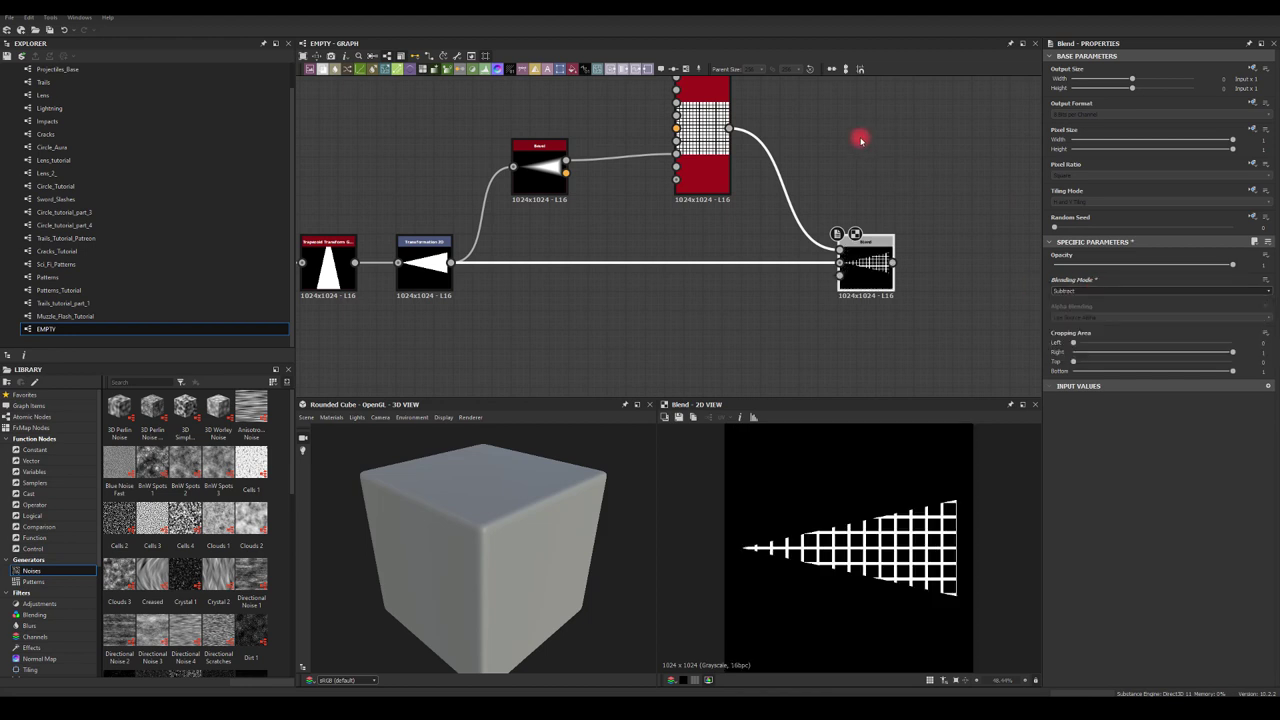
- Change the Tile Sampler's pattern to Disc while the Blend result stays in the 2D preview
middle_click_drag(857, 134, 861, 200)
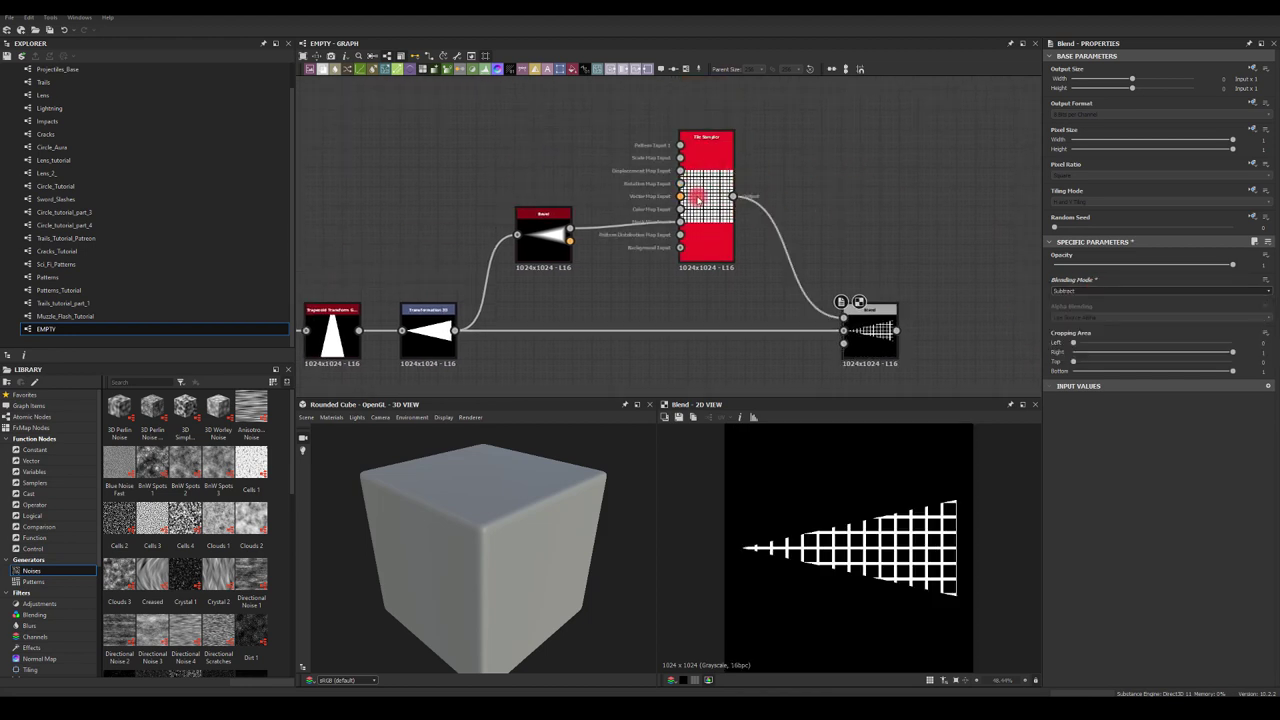
left_click(684, 200)
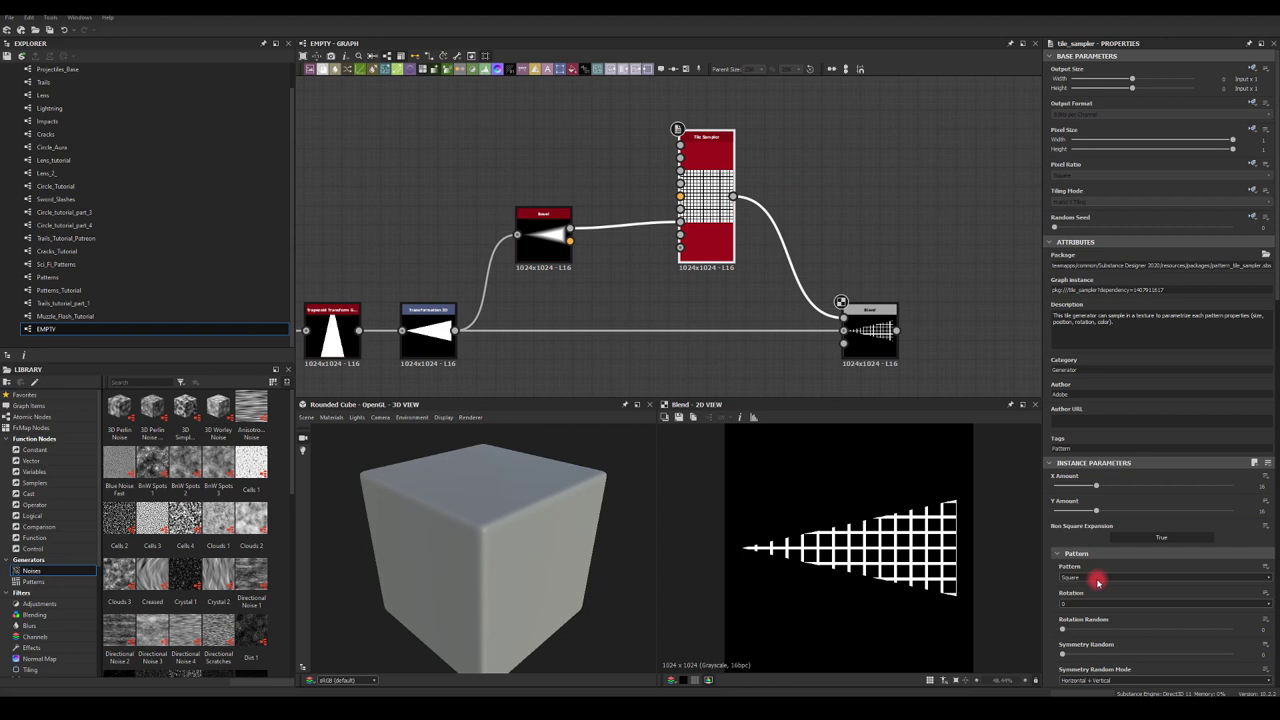
left_click(1070, 578)
left_click(1066, 598)
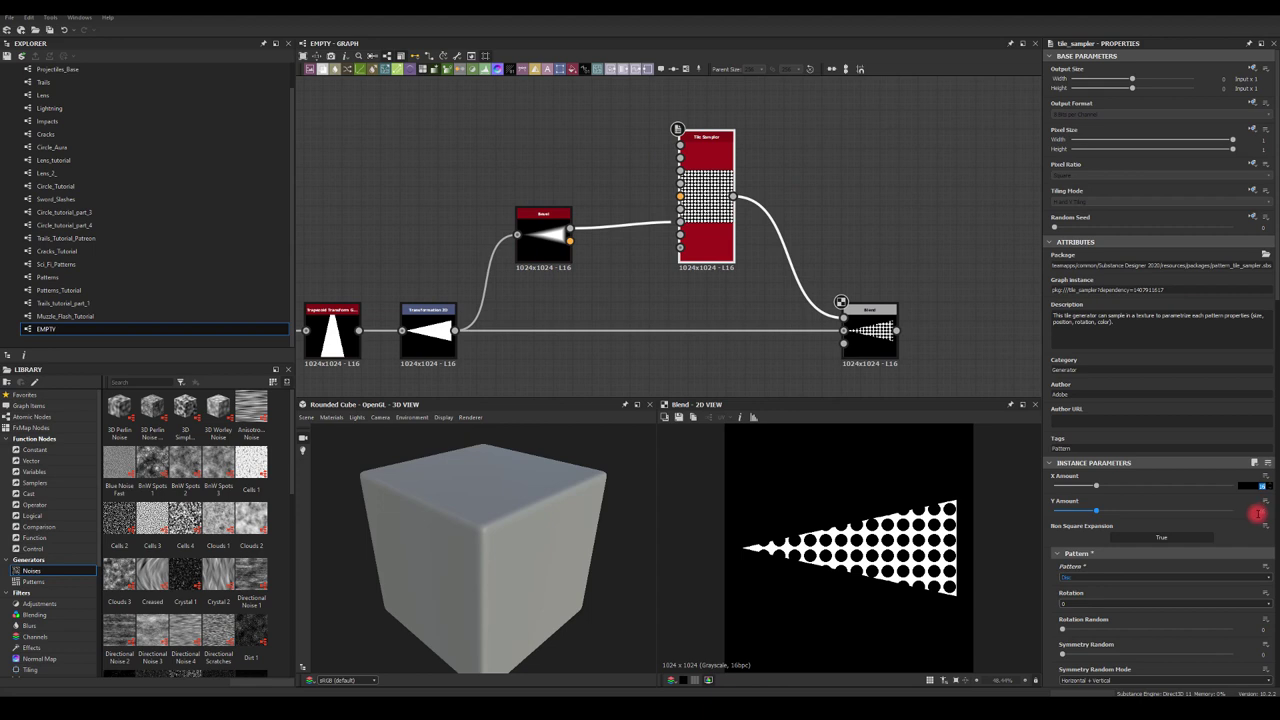
- Set the Tile Sampler's X Amount to 10 and Y Amount to 6
type("10")
key("Return")
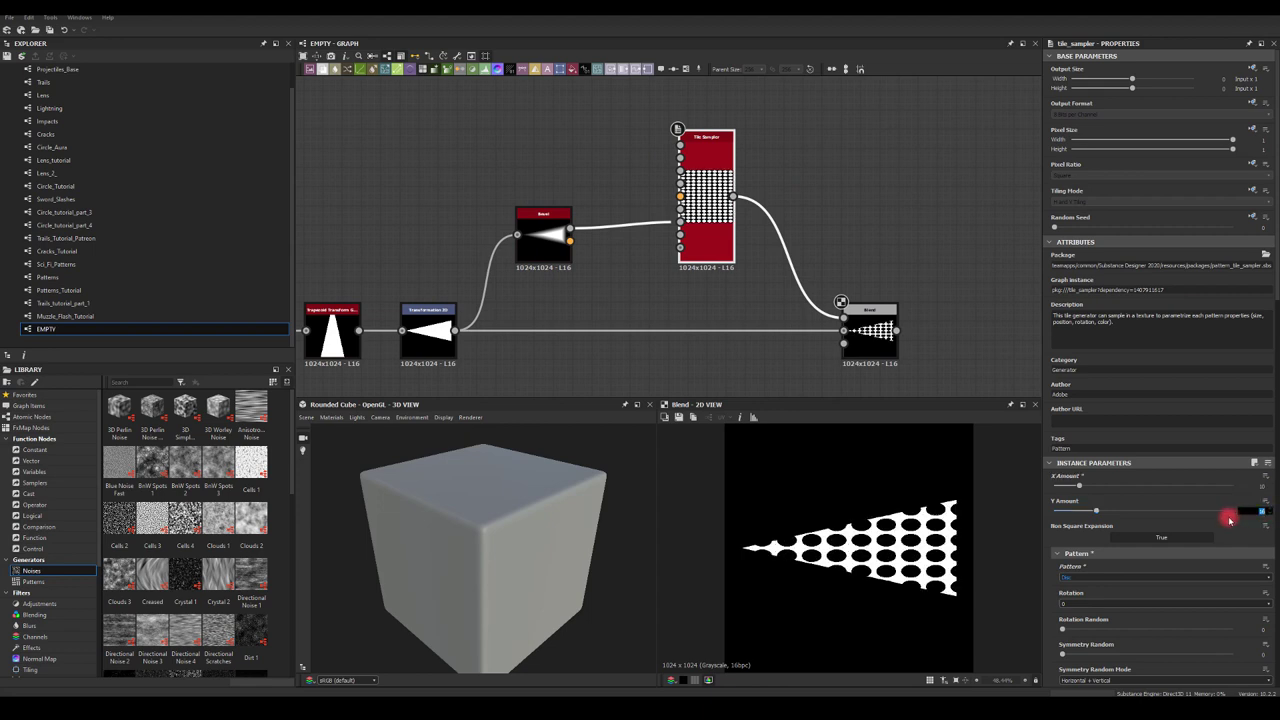
type("4")
key("Return")
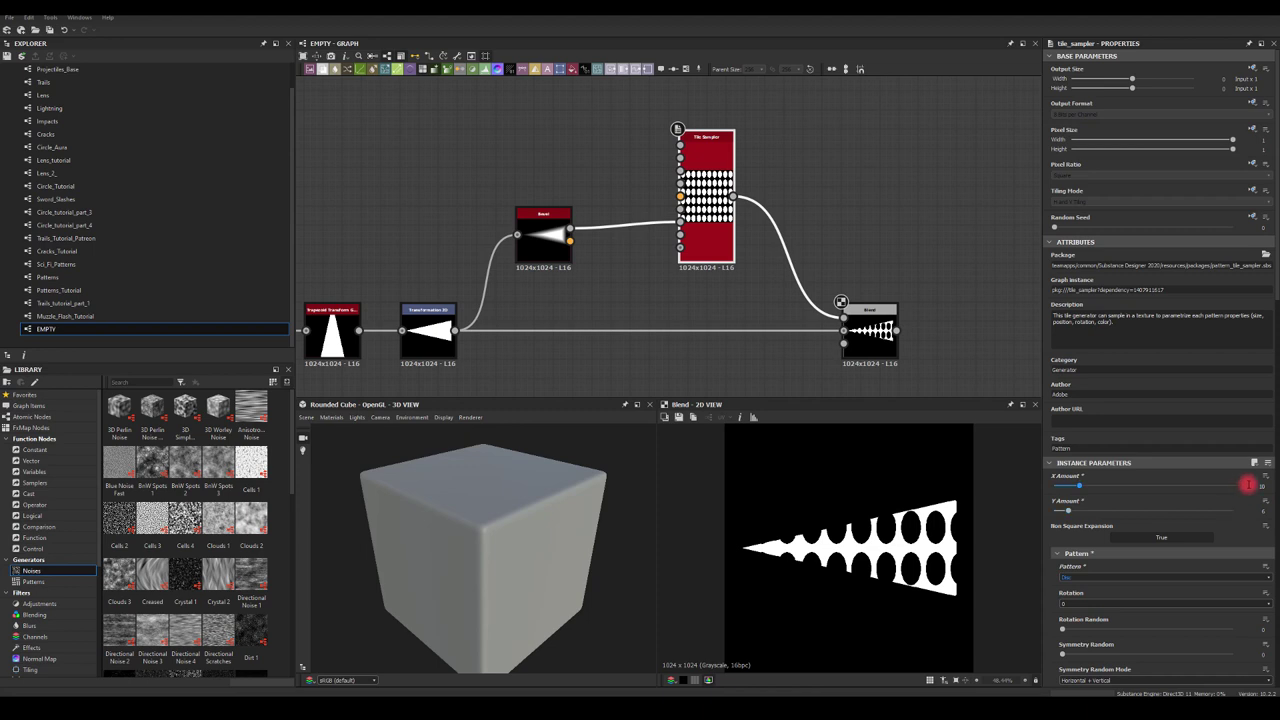
- Change the Tile Sampler's X Amount to 6 and Y Amount to 10
left_click(1260, 517)
type("10")
key("Return")
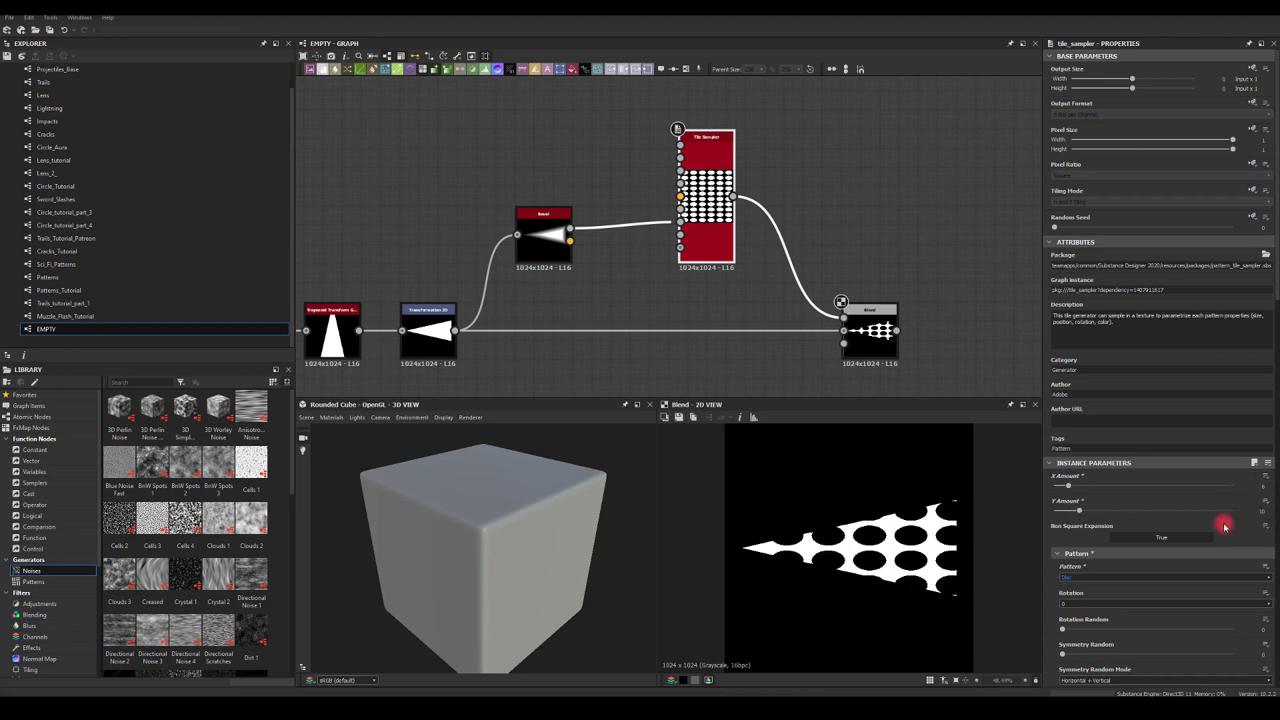
- Set the Tile Sampler's Mask Map Threshold to 1 and turn Mask Map Invert on
scroll(1062, 566, "down", 2)
scroll(1030, 577, "down", 4)
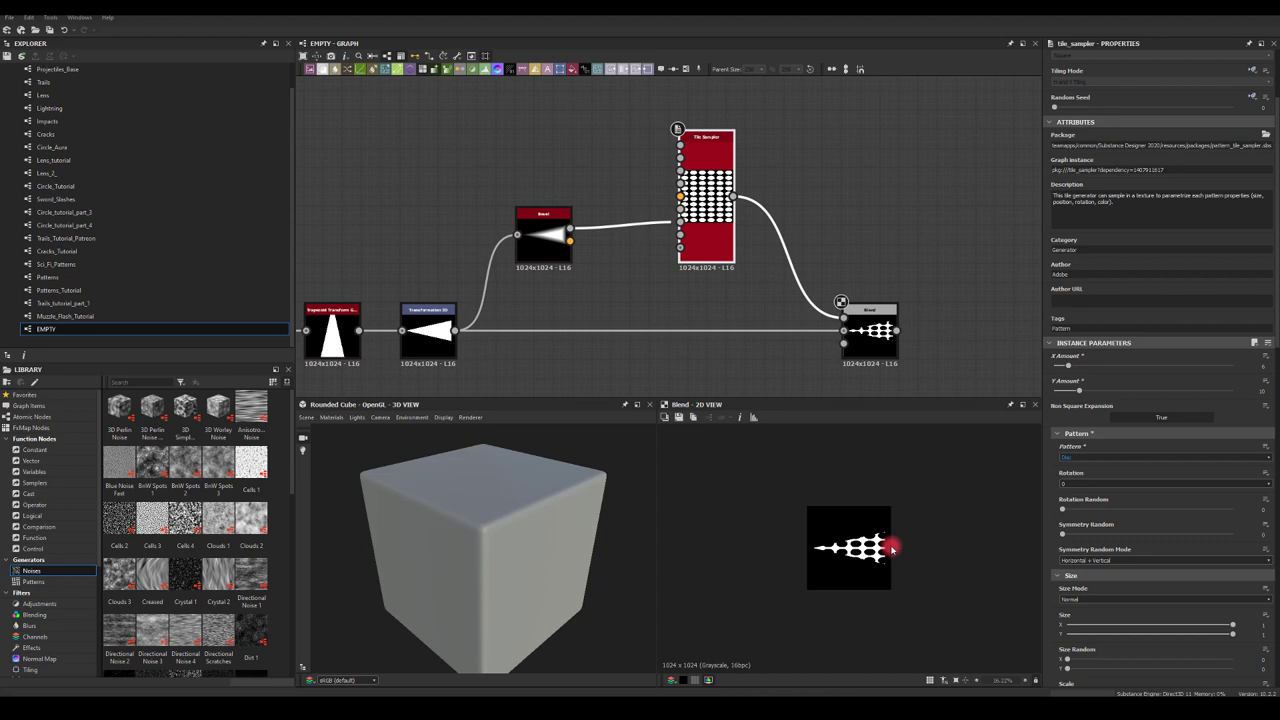
scroll(892, 548, "up", 3)
scroll(1066, 624, "down", 10)
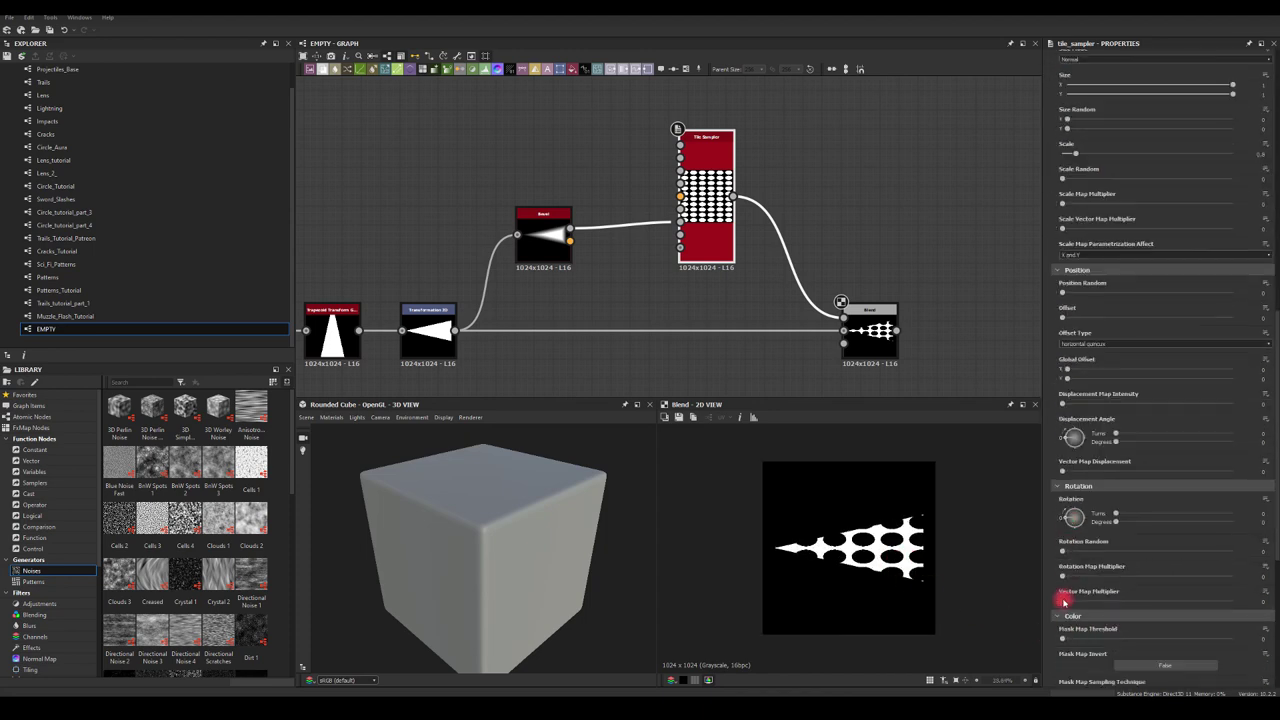
scroll(1063, 570, "down", 4)
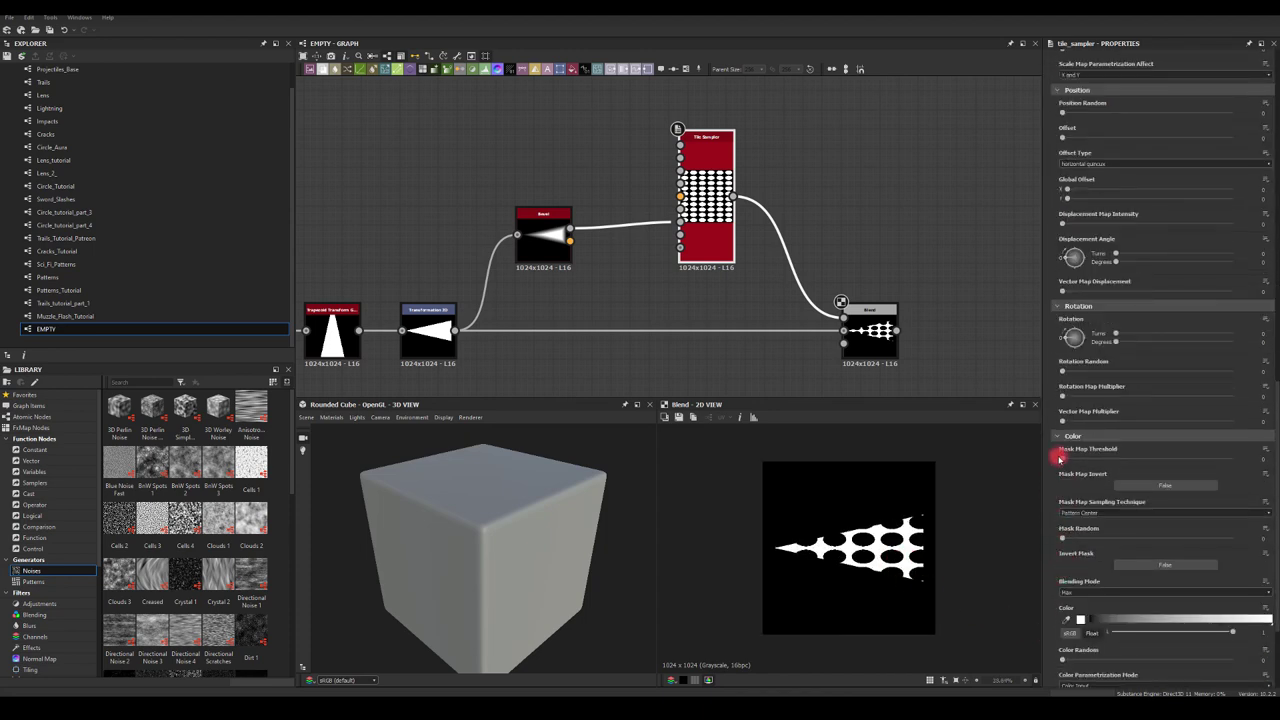
left_click_drag(1063, 463, 1276, 467)
left_click(1165, 486)
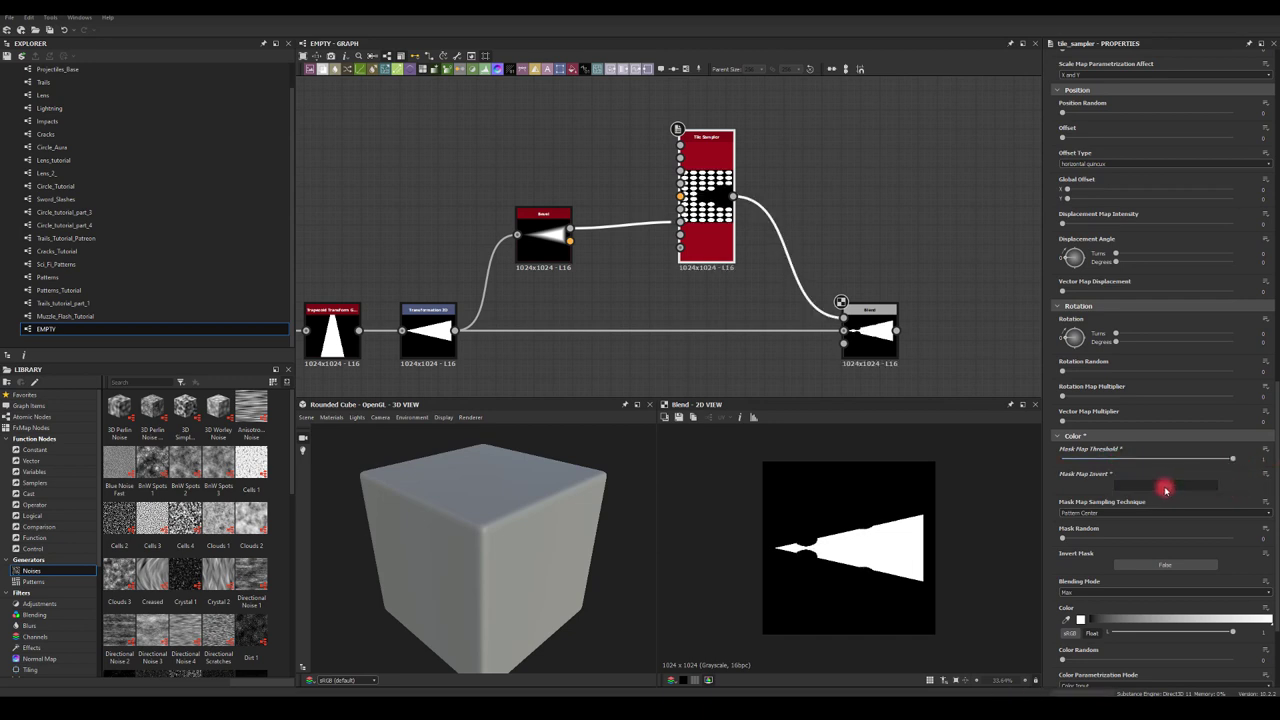
- Raise the Tile Sampler's Position Random to 10 and set its Offset to 0.61
scroll(1040, 298, "up", 3)
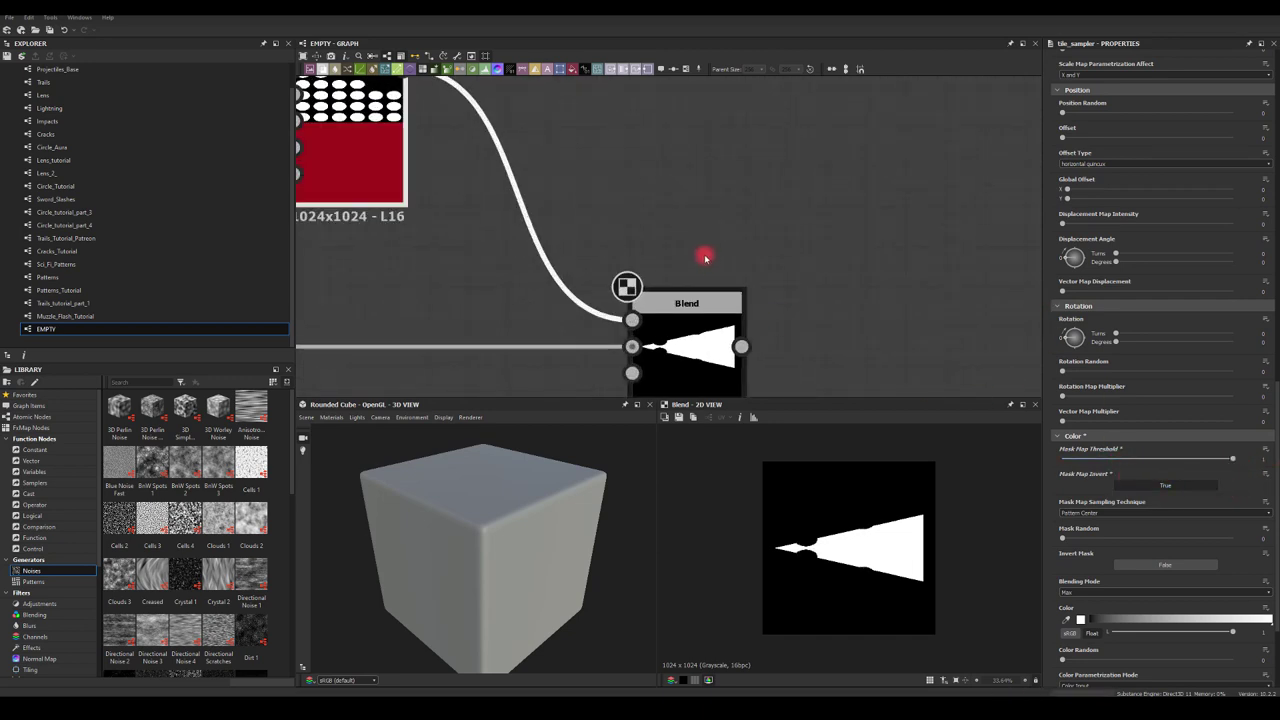
scroll(705, 258, "down", 5)
middle_click_drag(700, 220, 820, 230)
scroll(1143, 266, "up", 3)
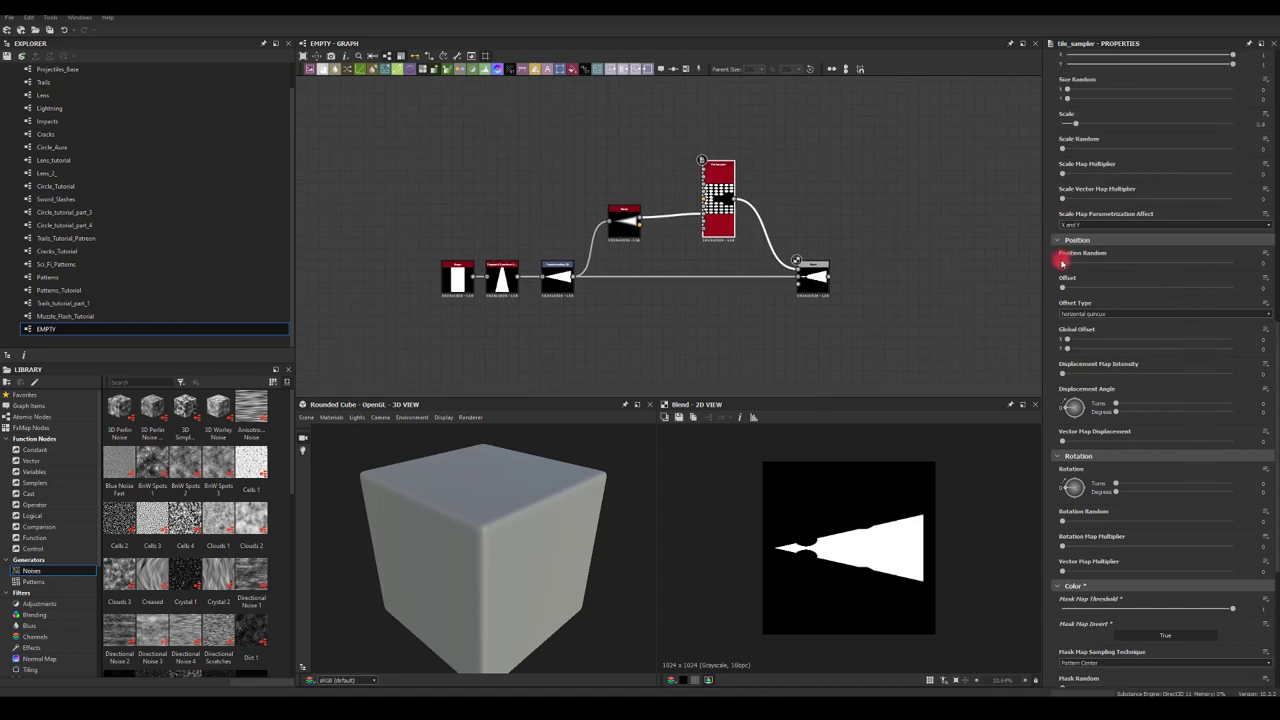
left_click_drag(1063, 263, 1231, 267)
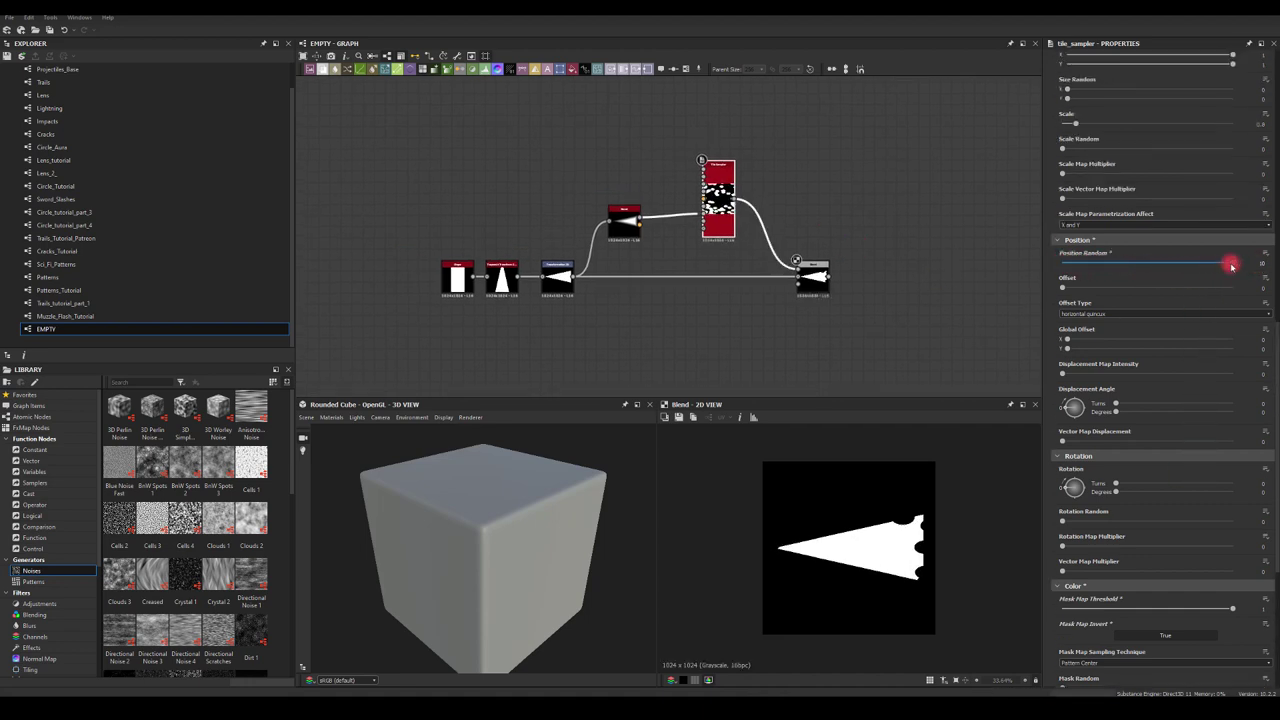
left_click_drag(1062, 287, 1138, 291)
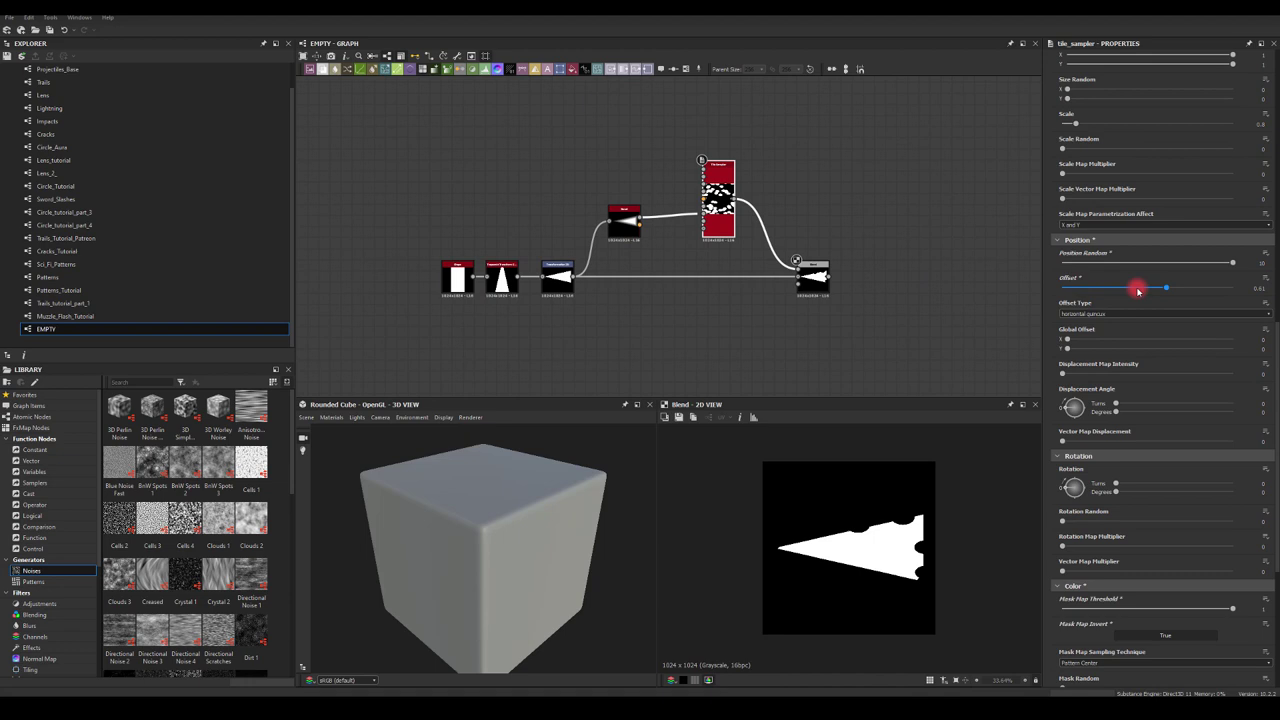
- Set the Tile Sampler's Scale to about 1.6, Size Random Y to 0.45 and Size Y to 0.78
scroll(1050, 243, "up", 3)
mouse_move(1076, 213)
left_mouse_down()
mouse_move(1151, 223)
mouse_move(1087, 232)
left_mouse_up()
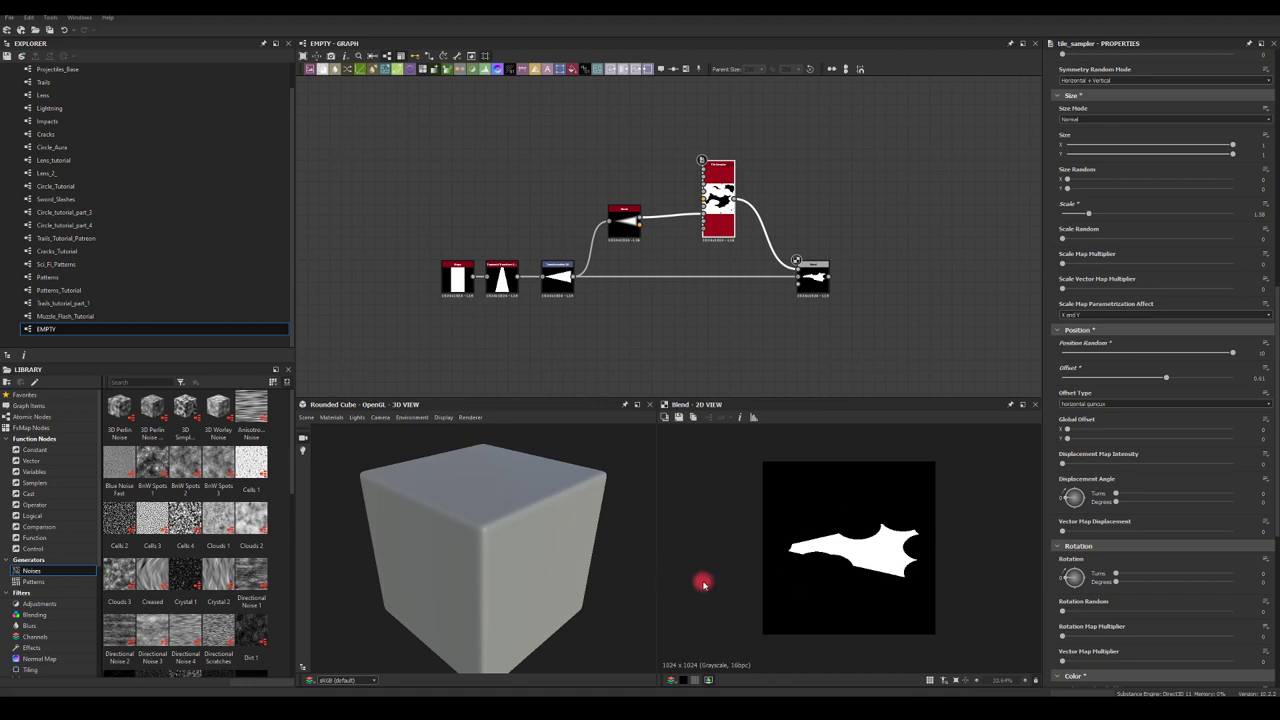
left_click_drag(1066, 188, 1143, 194)
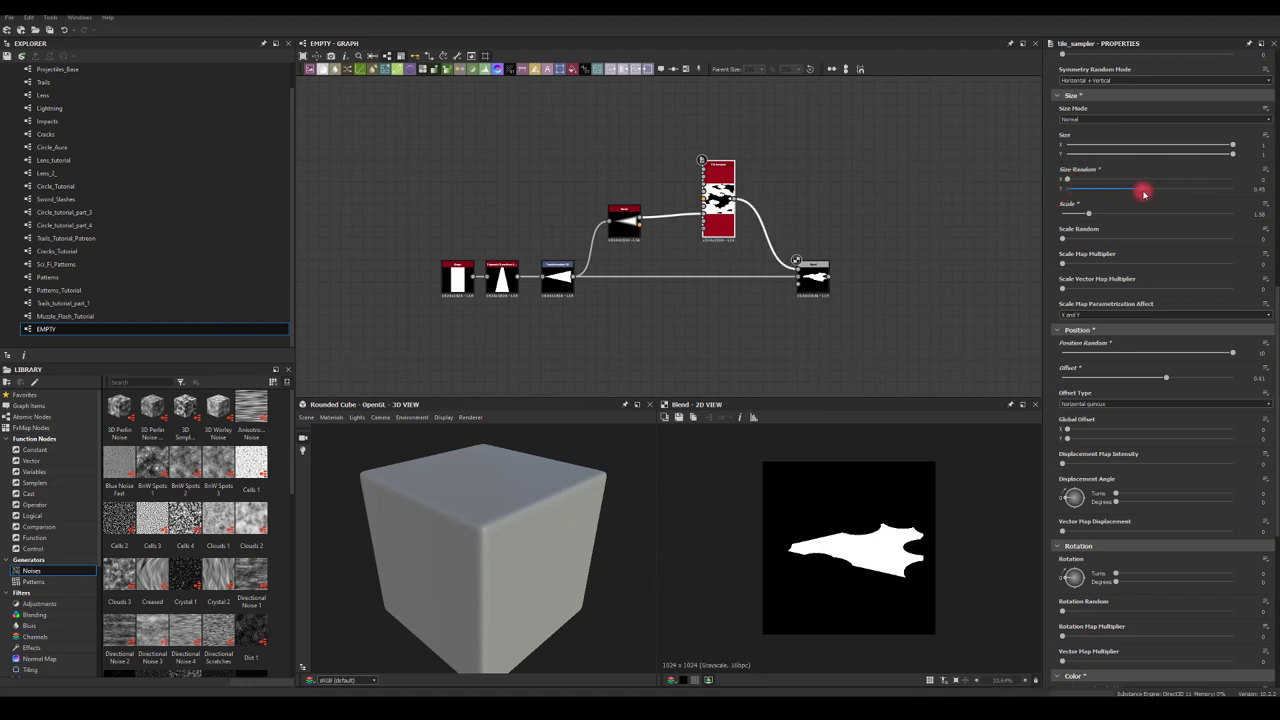
left_click_drag(1232, 145, 1196, 155)
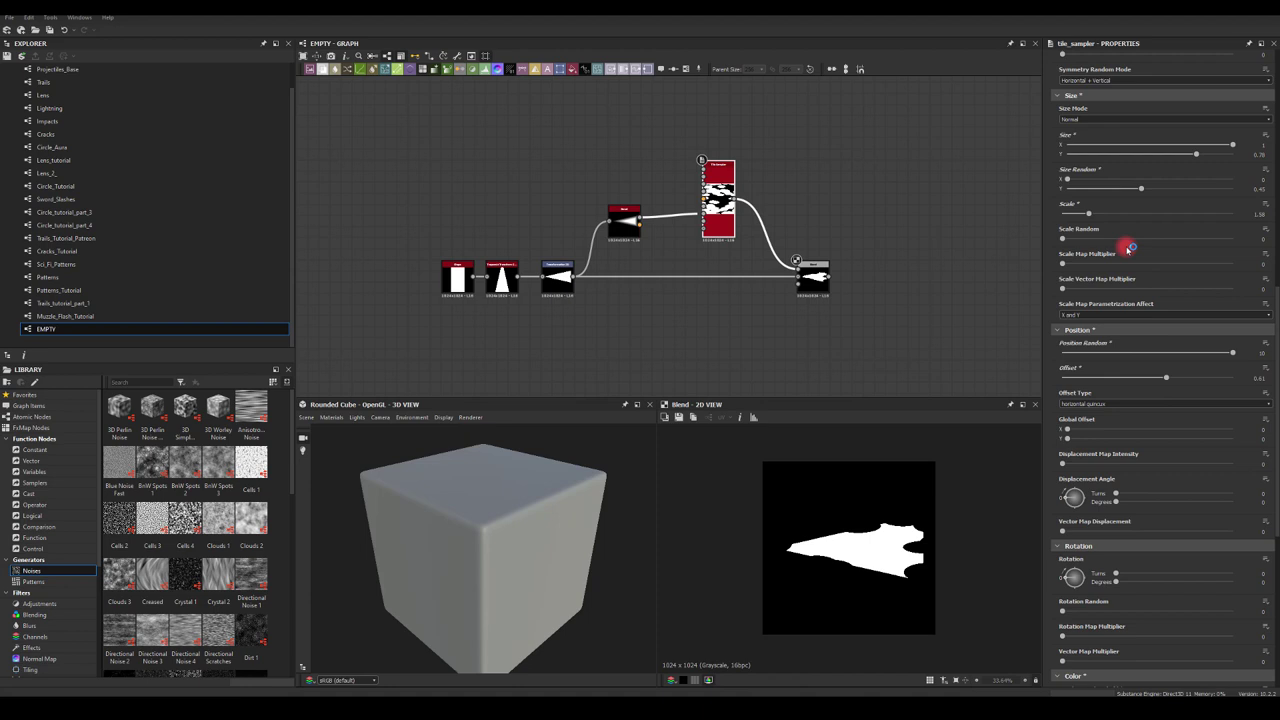
- Adjust the Tile Sampler's Scale to 2.43, Scale Random to 0.55 and Position Random to 6.43
left_click_drag(1085, 217, 1156, 246)
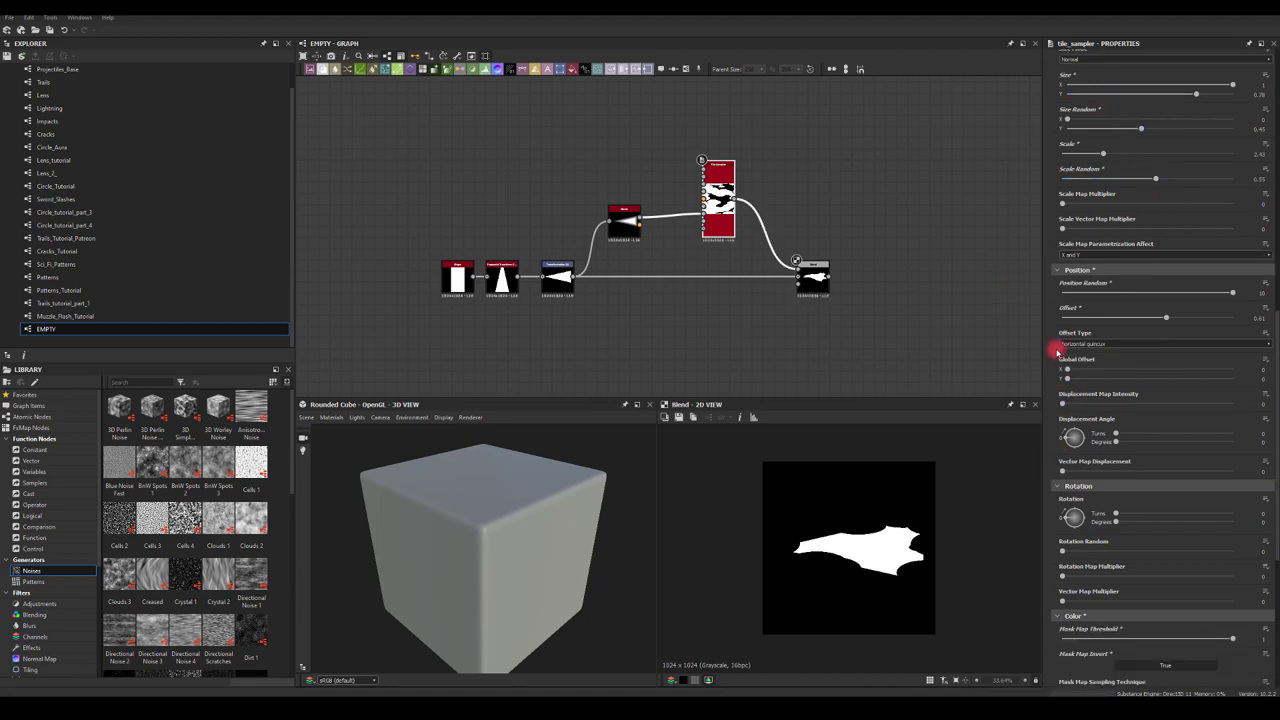
left_click_drag(1232, 296, 1174, 292)
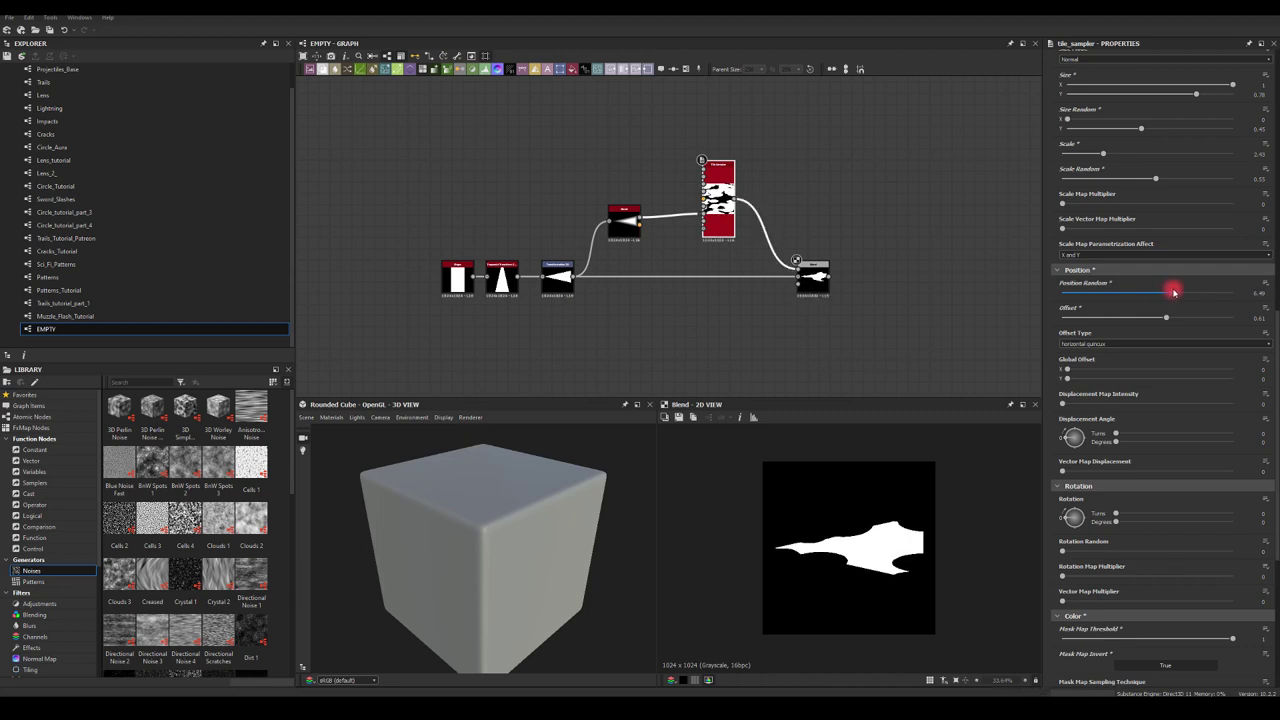
left_click_drag(1175, 291, 1171, 291)
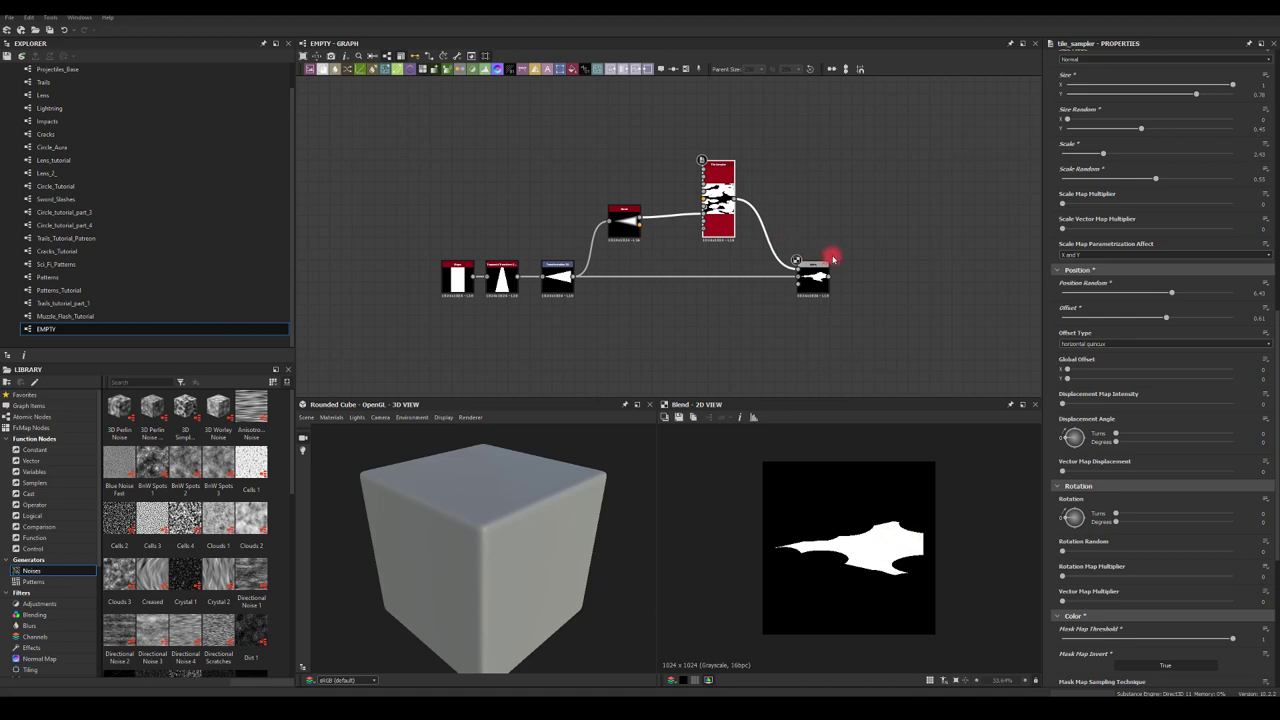
- Add a Transformation 2D node after the Blend and shrink the flash shape uniformly to about three quarters of its size
middle_click_drag(1004, 236, 802, 228)
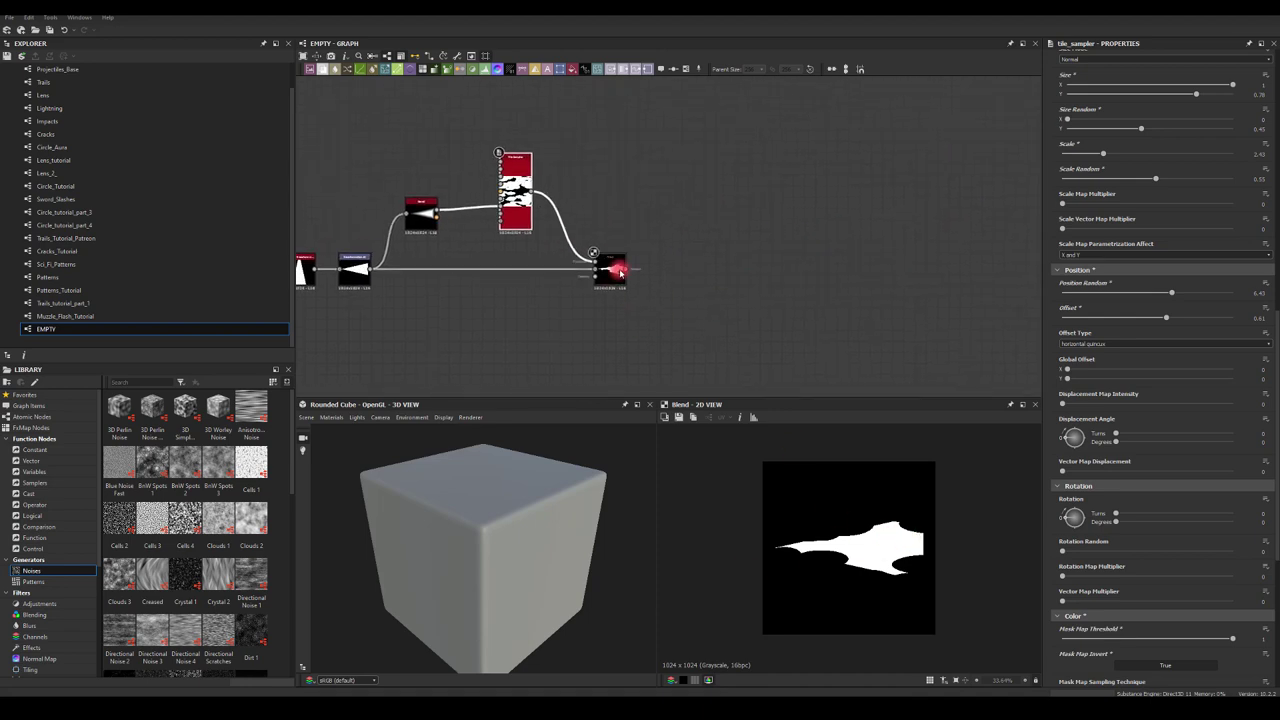
left_click_drag(625, 269, 760, 250)
type("tr")
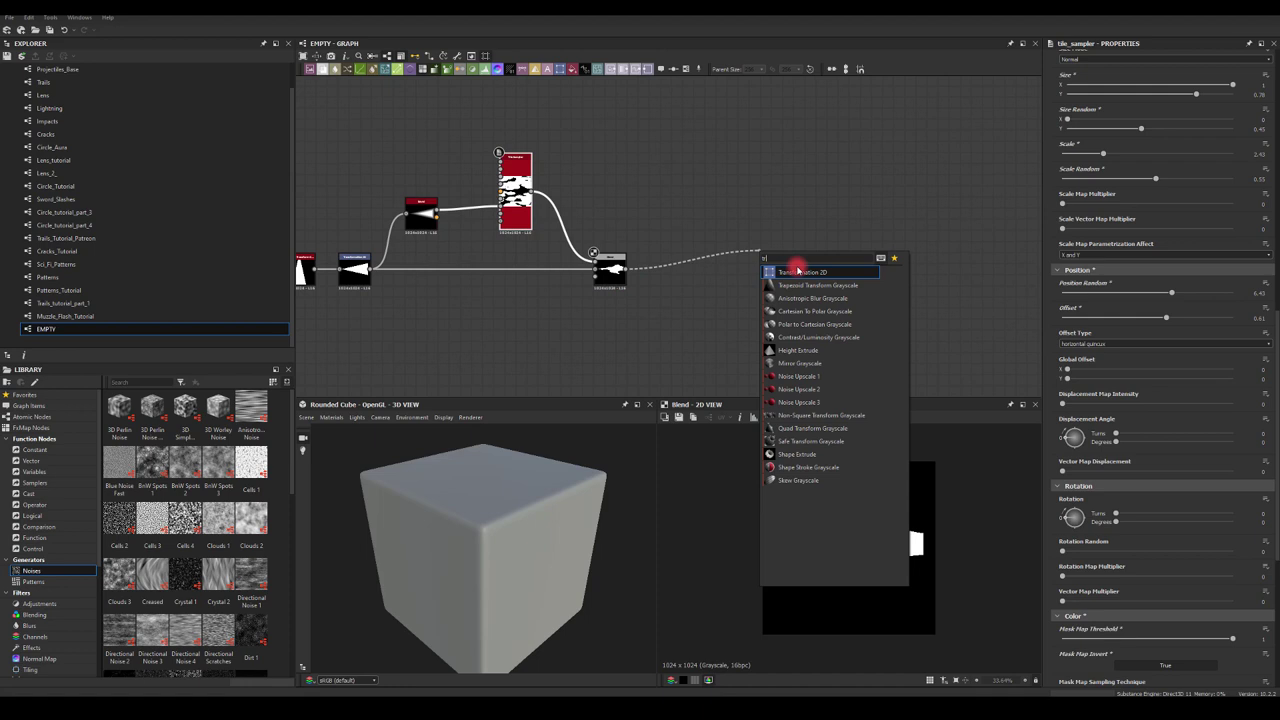
left_click(797, 271)
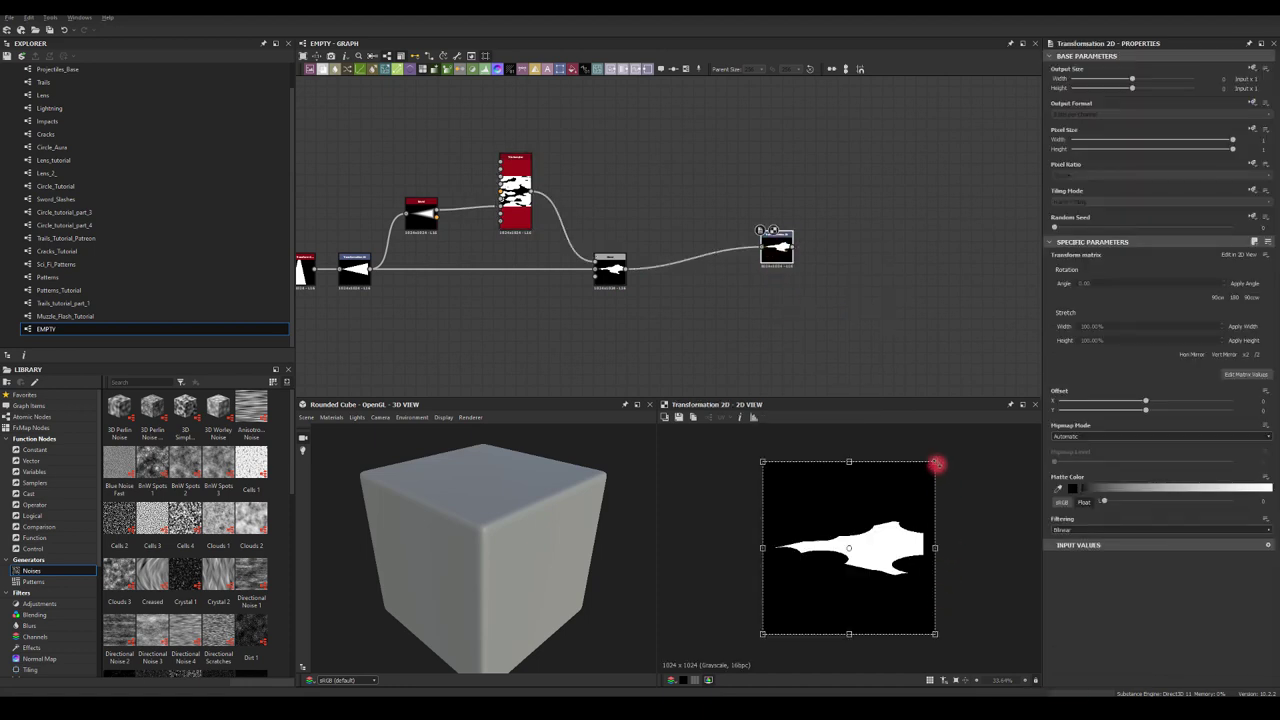
left_click_drag(936, 464, 915, 482)
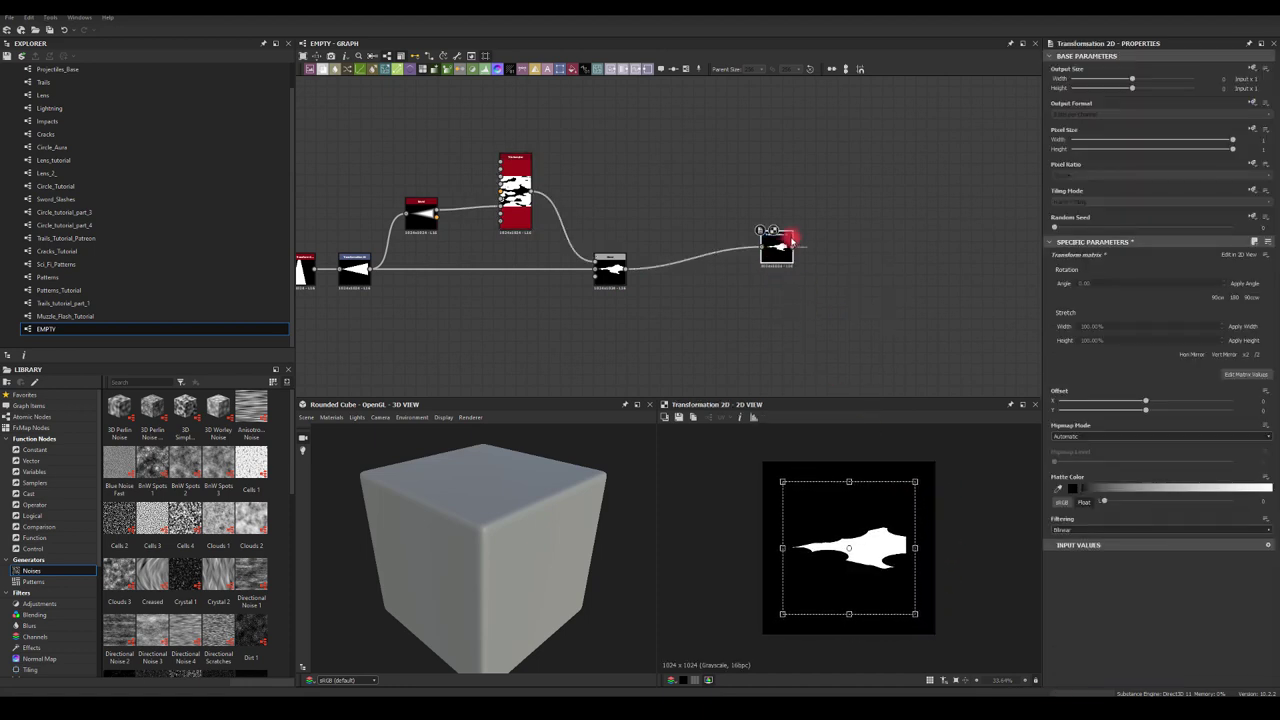
- Add a Slope Blur Grayscale node fed by the new Transformation 2D output and place it lower in the graph
left_click_drag(790, 240, 886, 262)
scroll(677, 264, "up", 3)
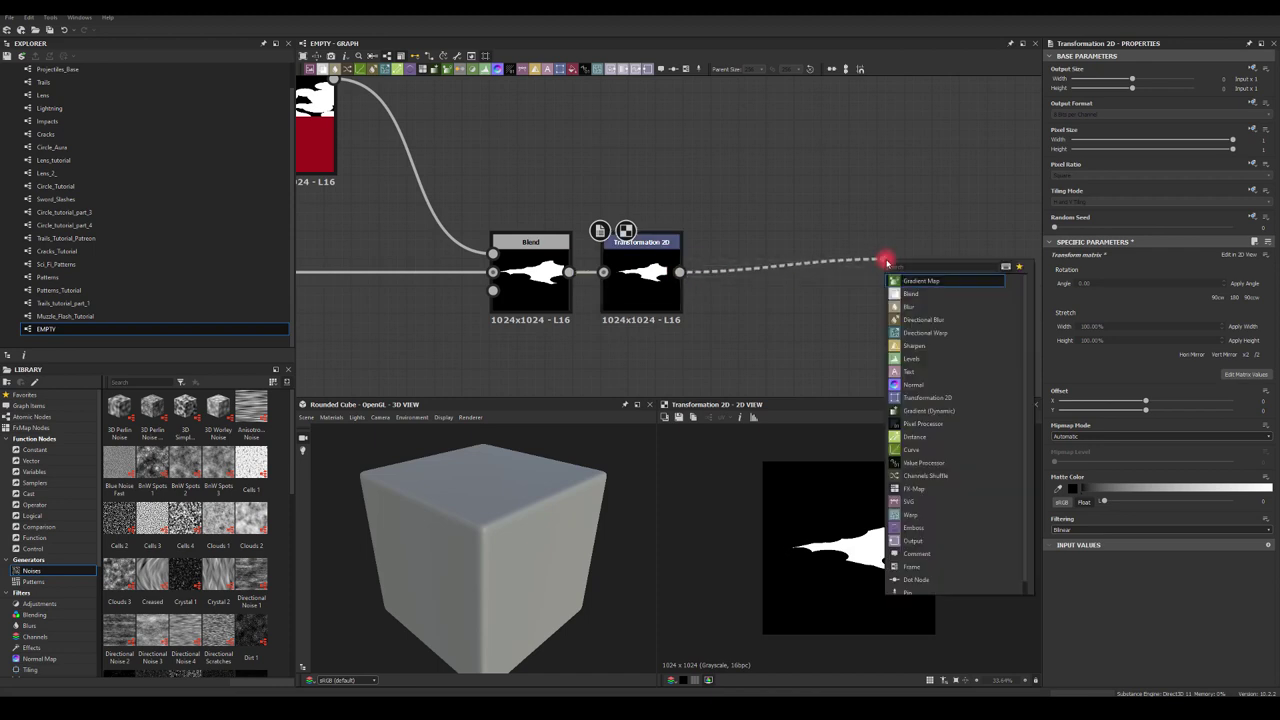
type("slope")
left_click(917, 288)
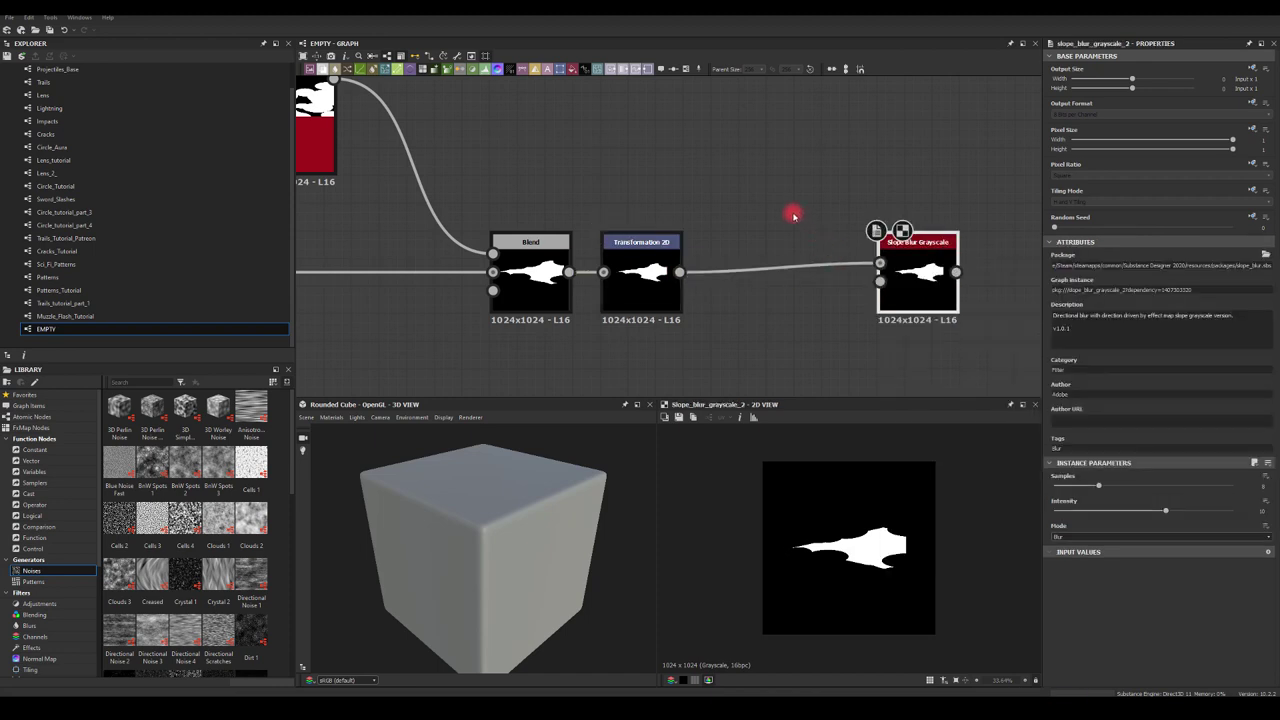
middle_click_drag(794, 215, 779, 91)
left_click_drag(894, 165, 867, 283)
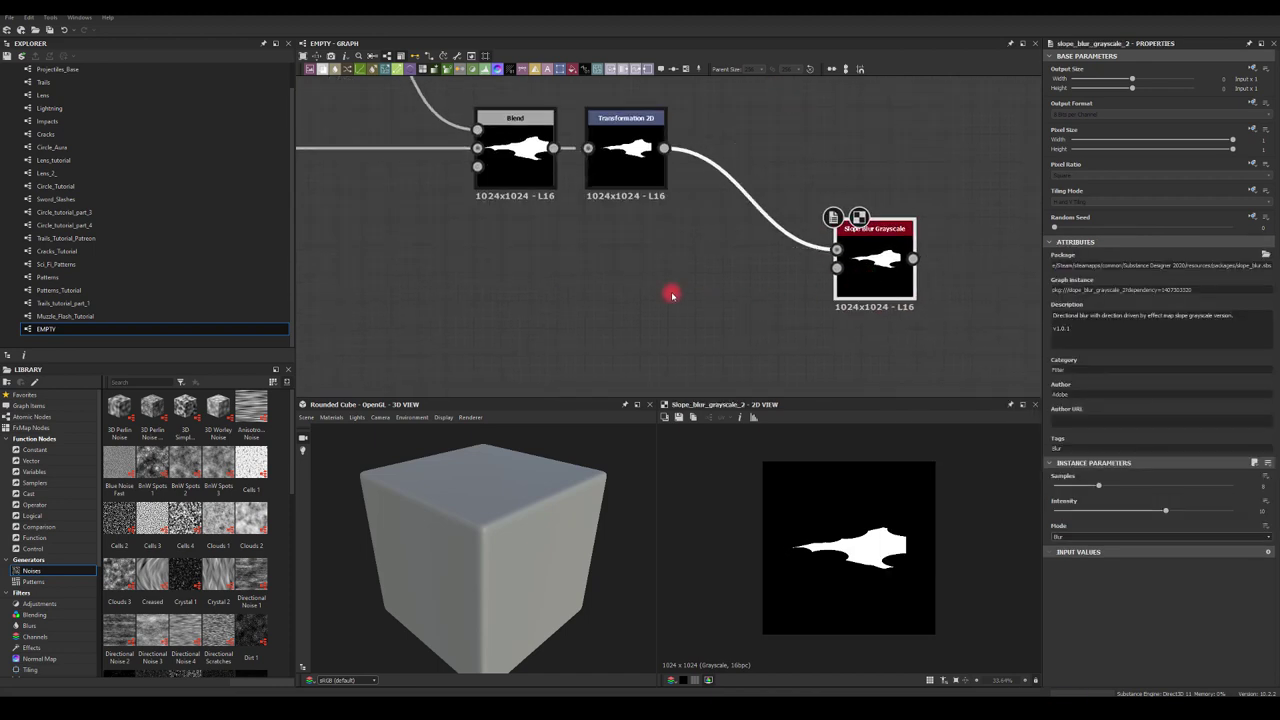
- Add a Shape node with the Paraboloid pattern and connect it to the Slope Blur Grayscale's slope input
left_click(627, 297)
key("space")
type("sh")
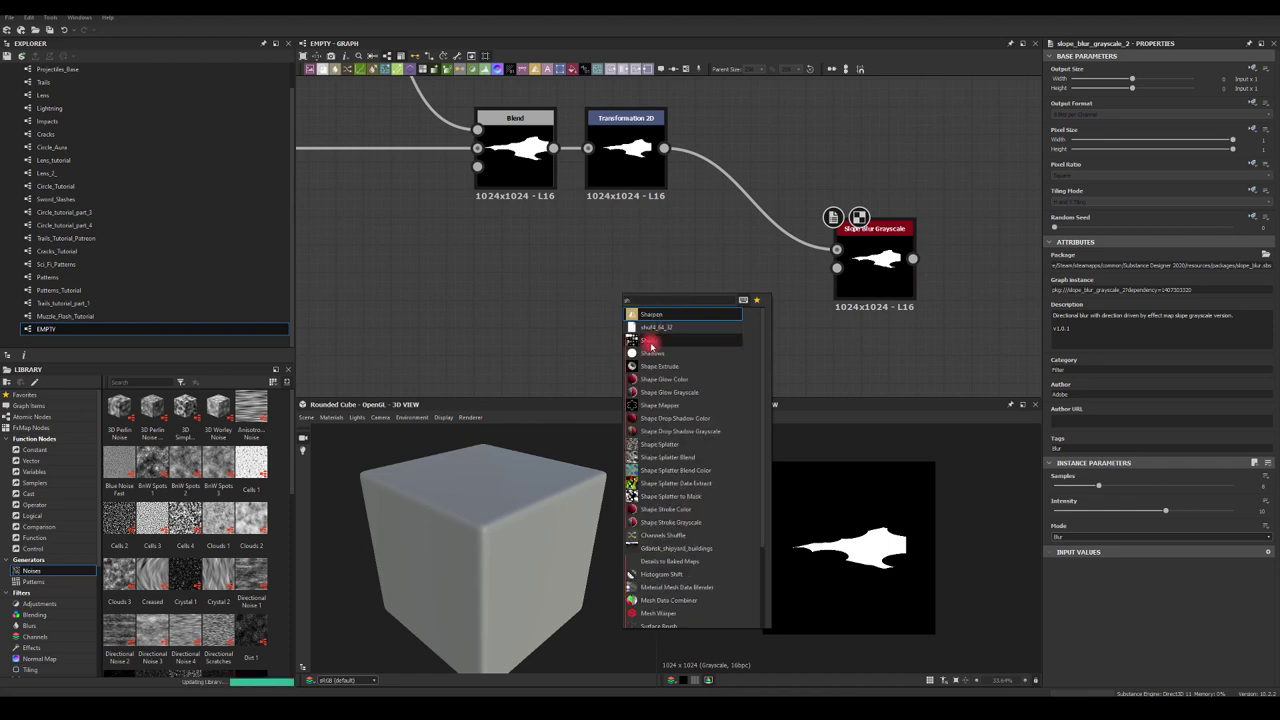
left_click(651, 340)
left_click_drag(664, 286, 837, 267)
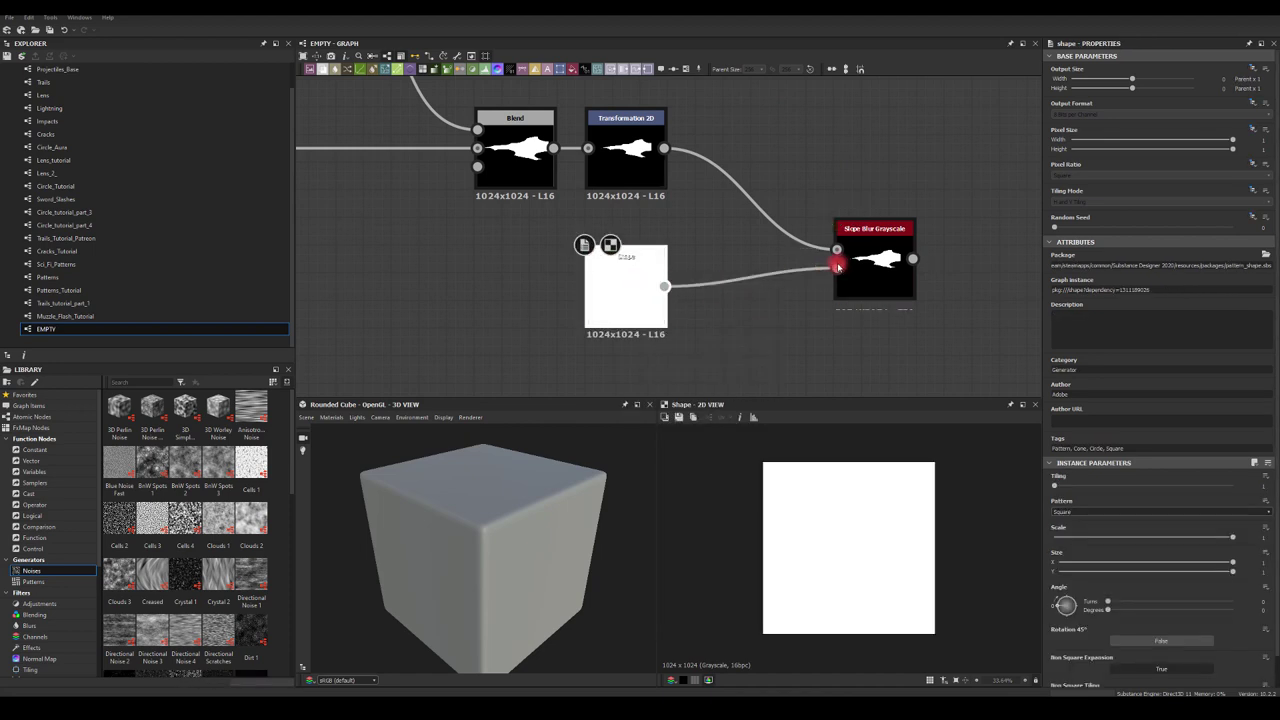
left_click(1080, 513)
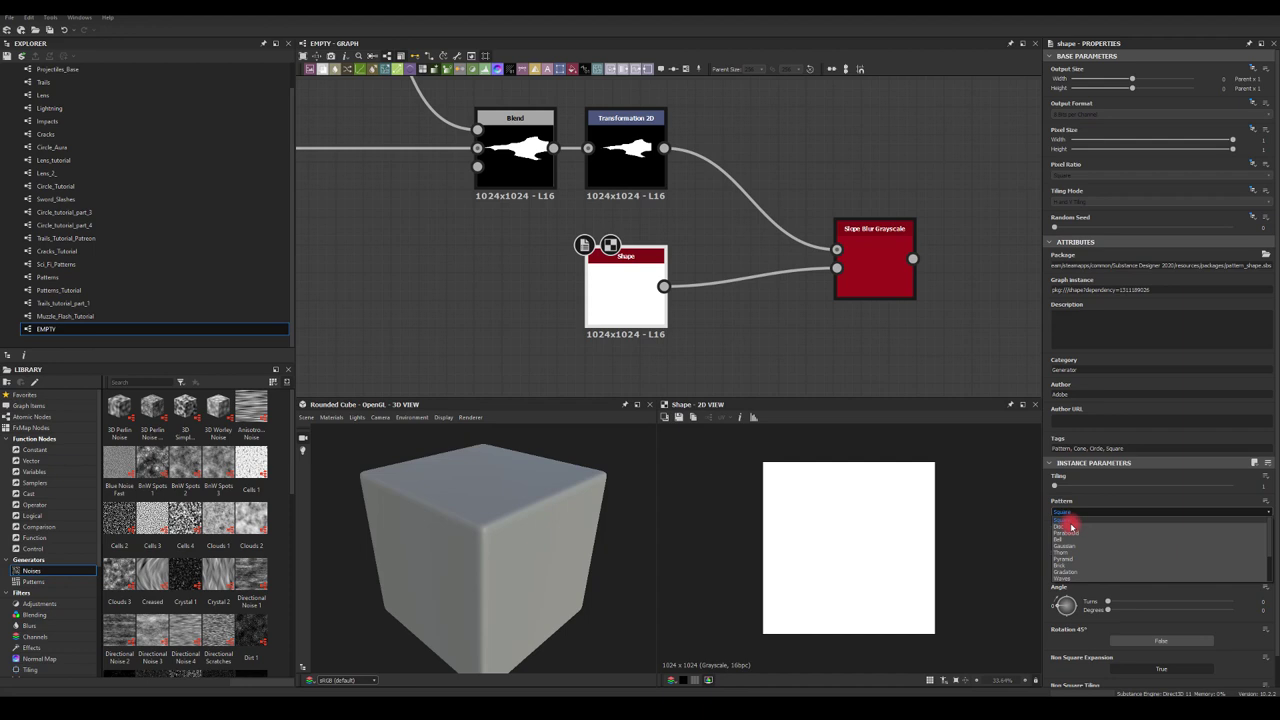
left_click(1065, 537)
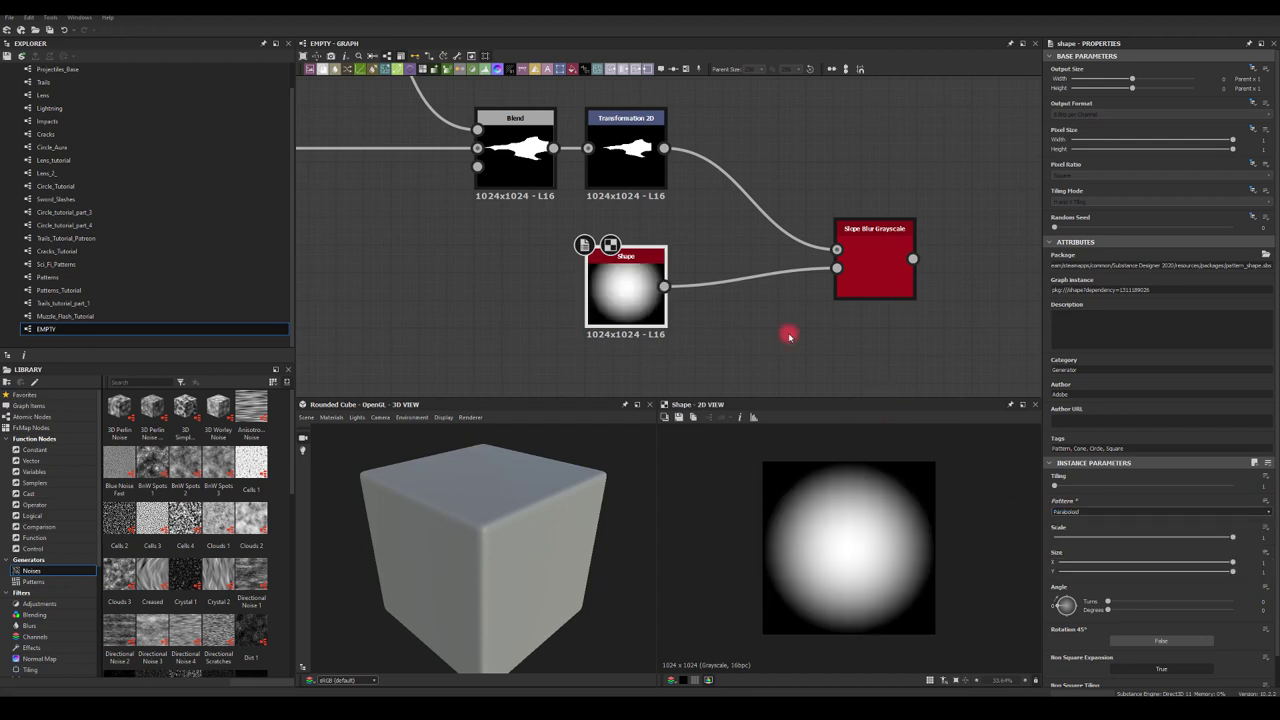
- Lower the Slope Blur Grayscale's Samples to 2 and move the node slightly closer to its inputs
left_click(896, 249)
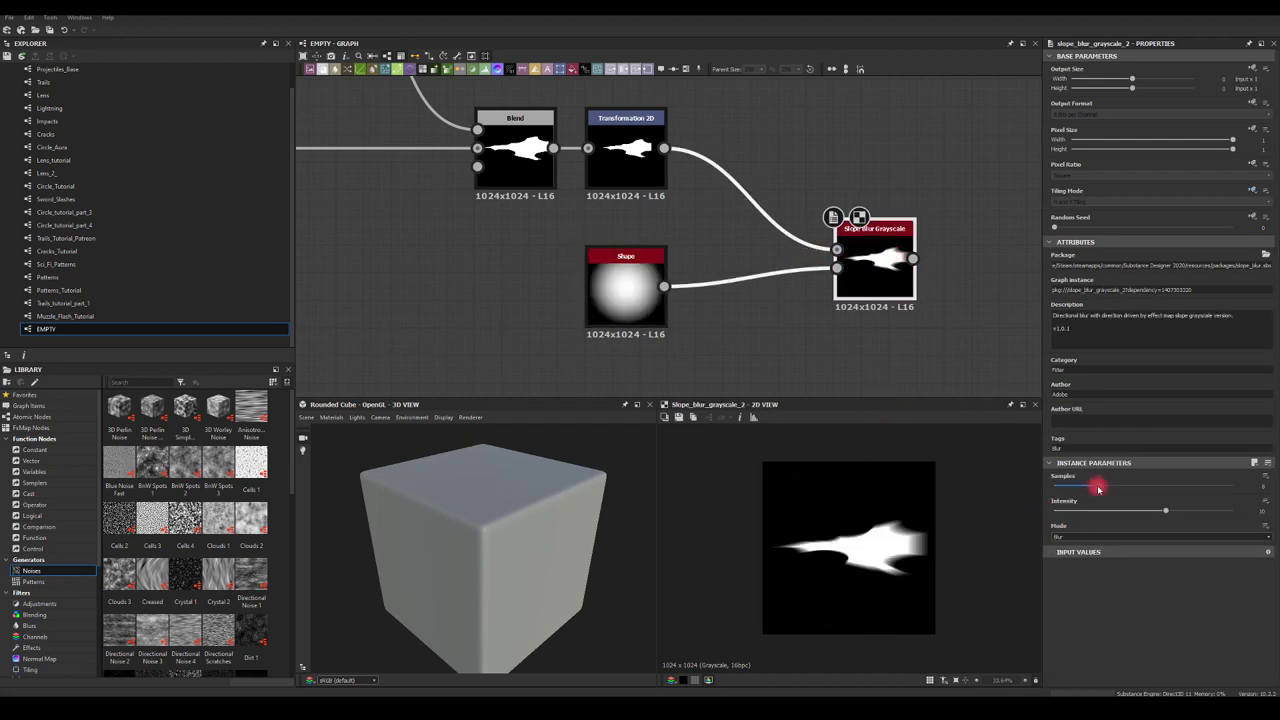
left_click_drag(1098, 488, 1066, 491)
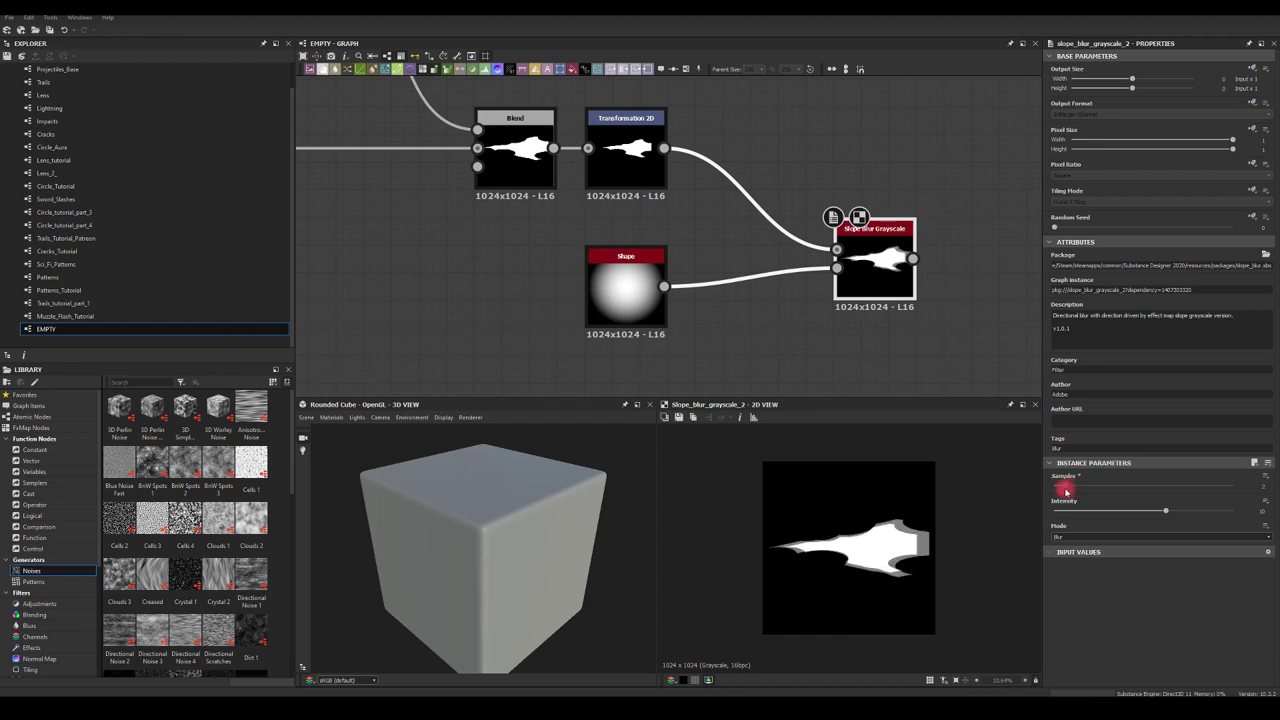
left_click(939, 348)
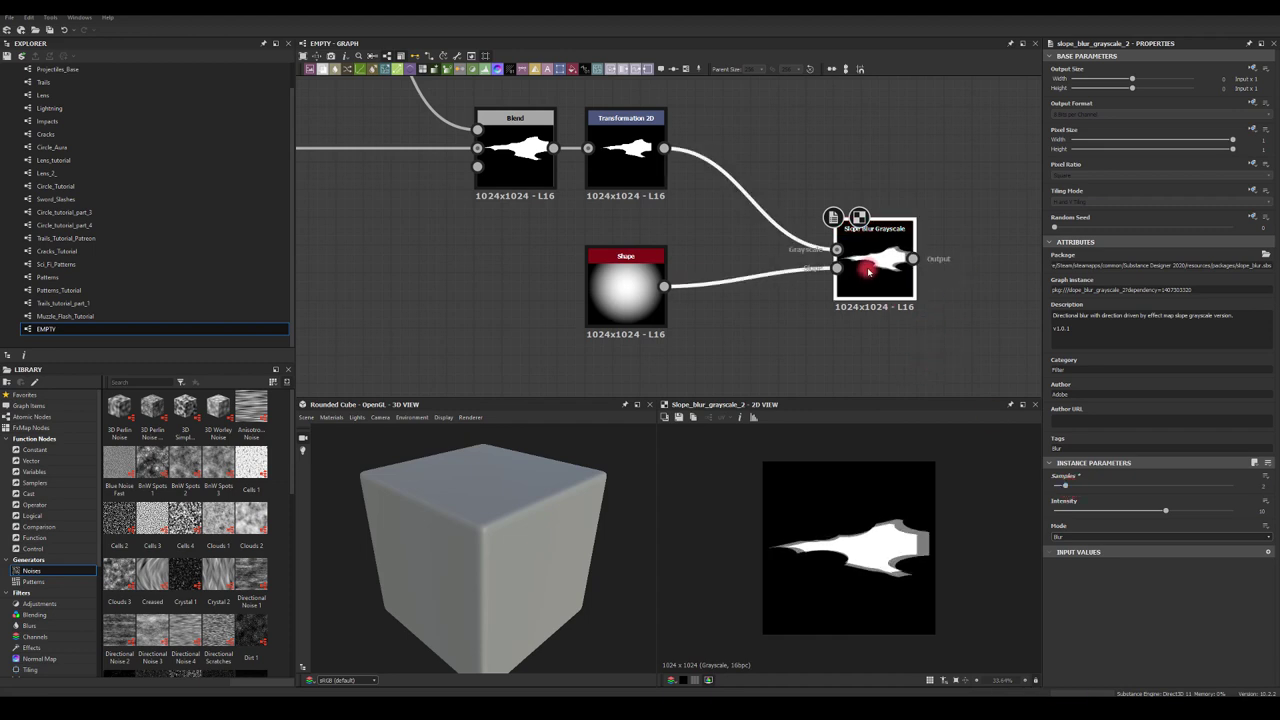
left_click_drag(857, 268, 829, 268)
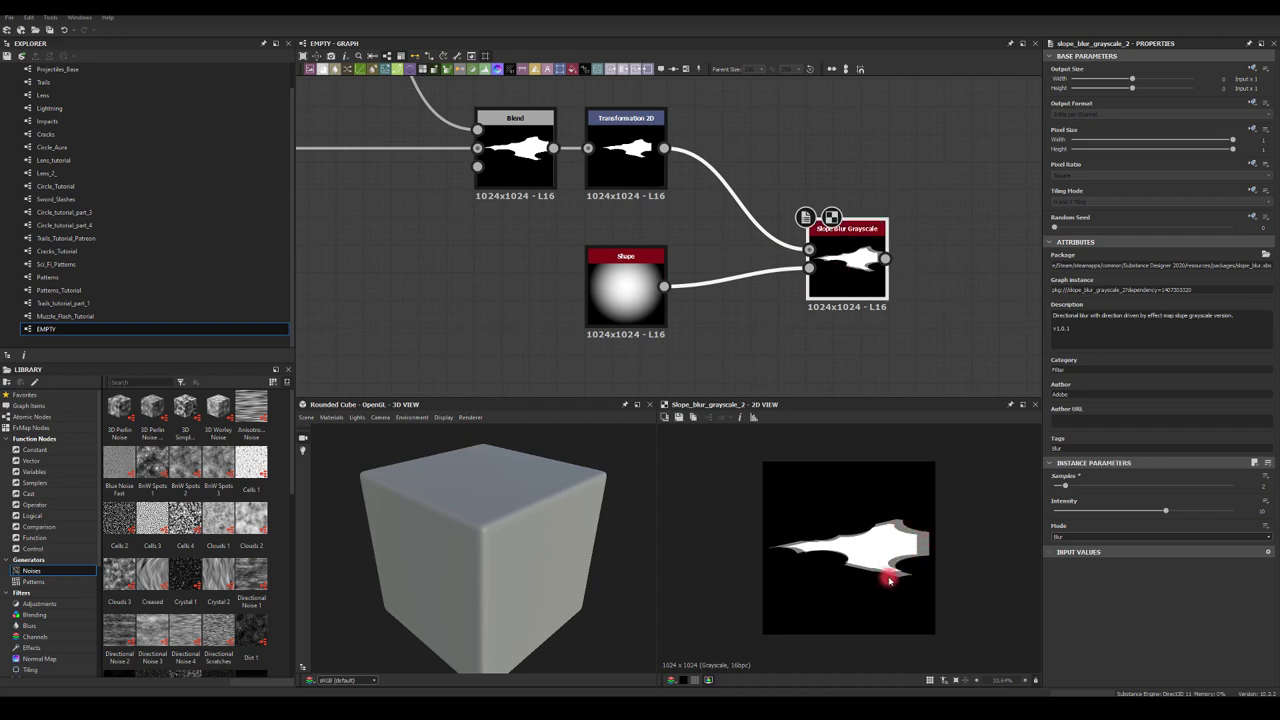
- Add a Splatter Circular node, feed the Slope Blur Grayscale output into its first input and preview it in 2D
middle_click_drag(920, 193, 709, 170)
scroll(732, 176, "down", 1)
middle_click_drag(776, 204, 701, 200)
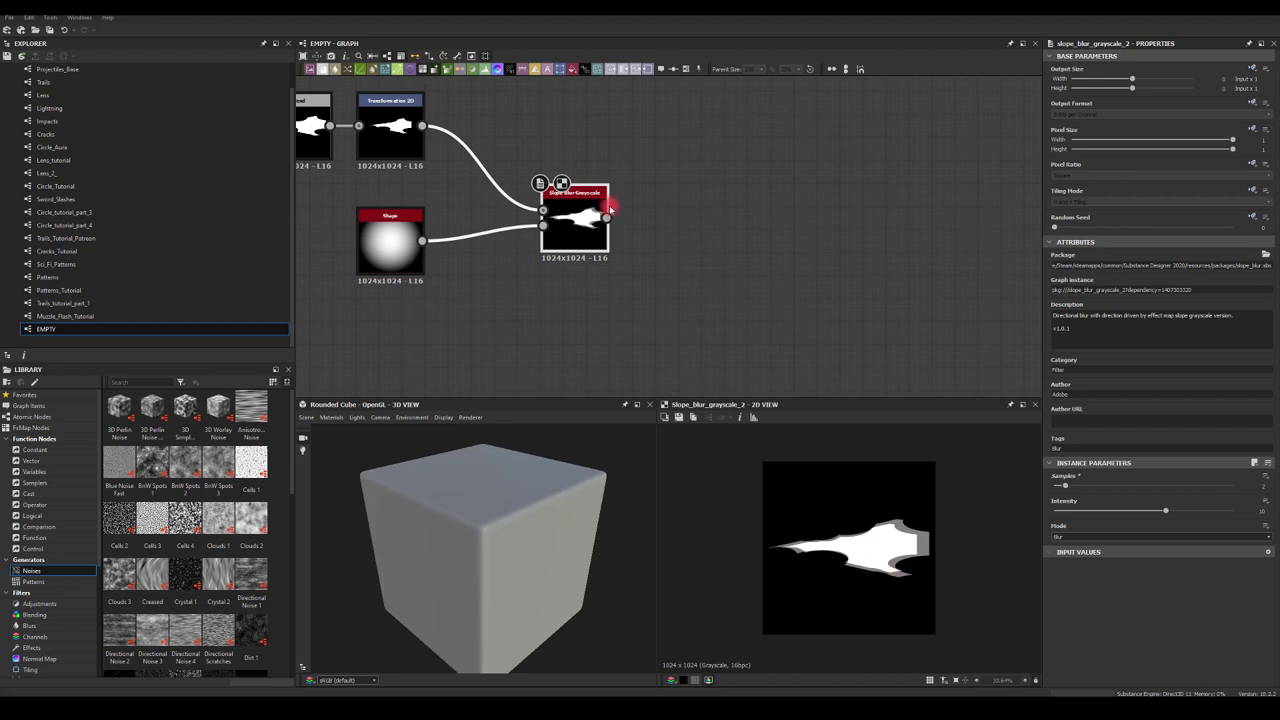
left_click_drag(606, 217, 755, 276)
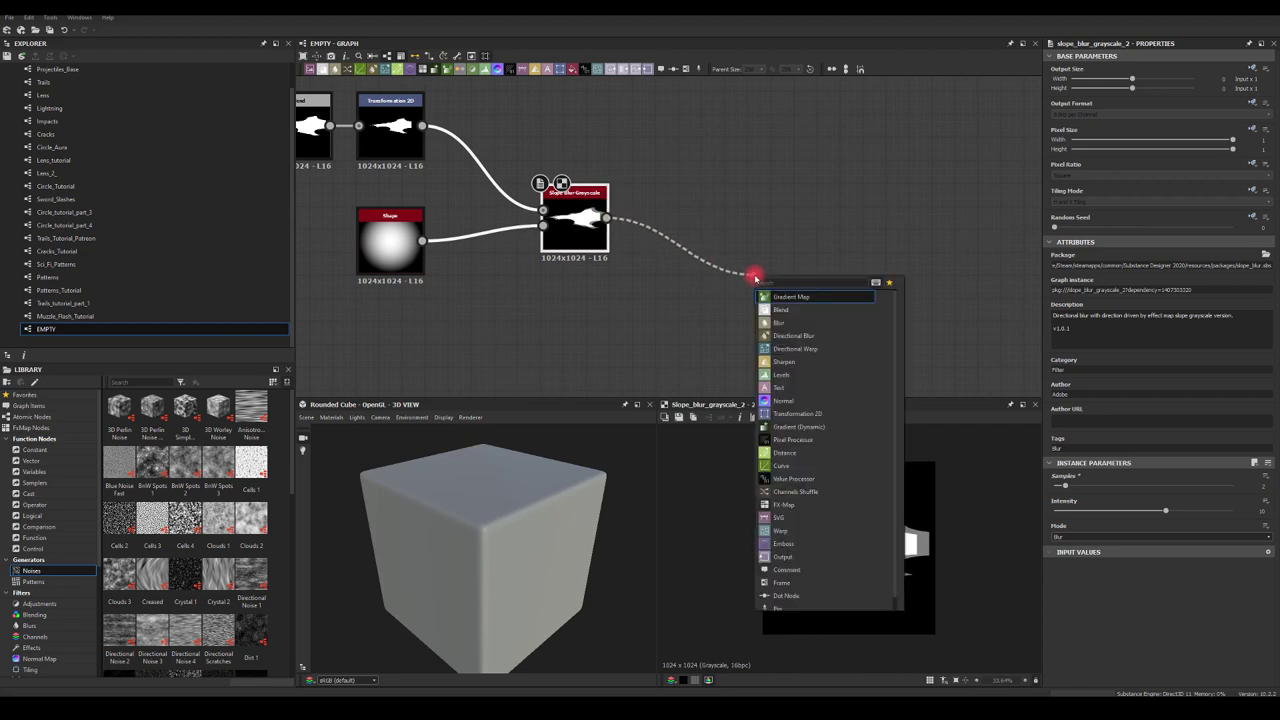
type("hq")
left_click(776, 298)
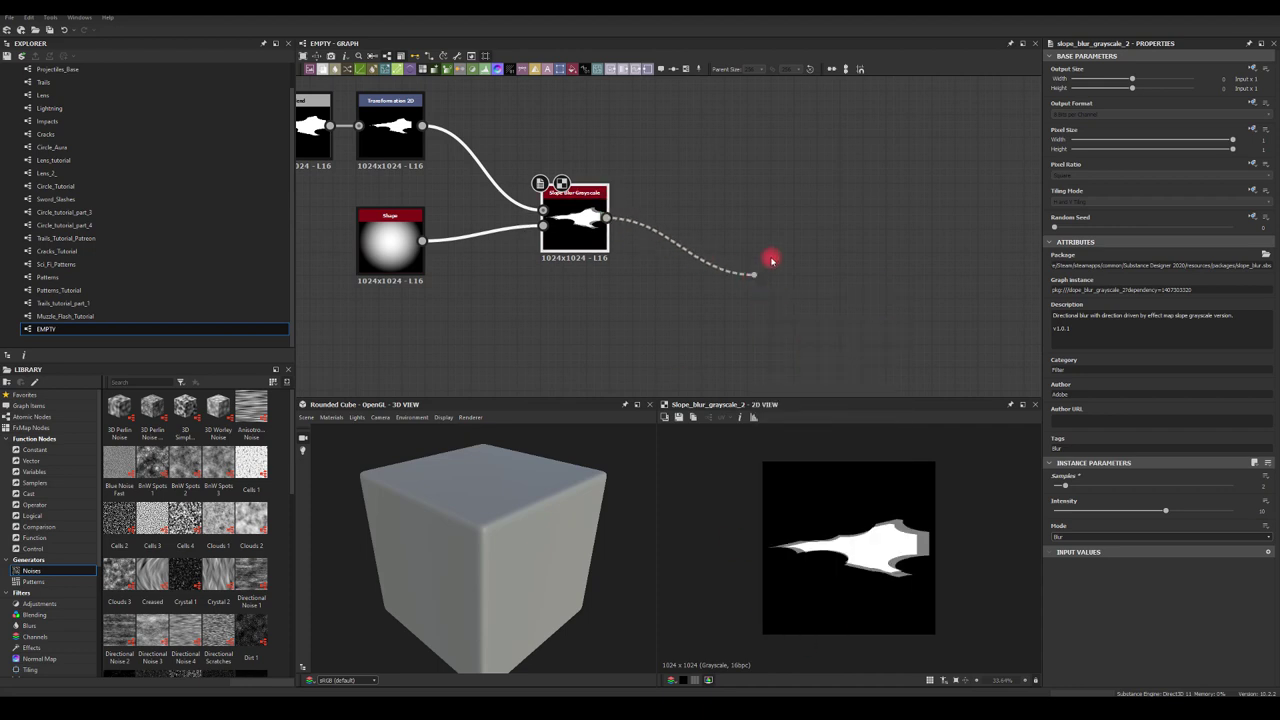
left_click(750, 271, "alt")
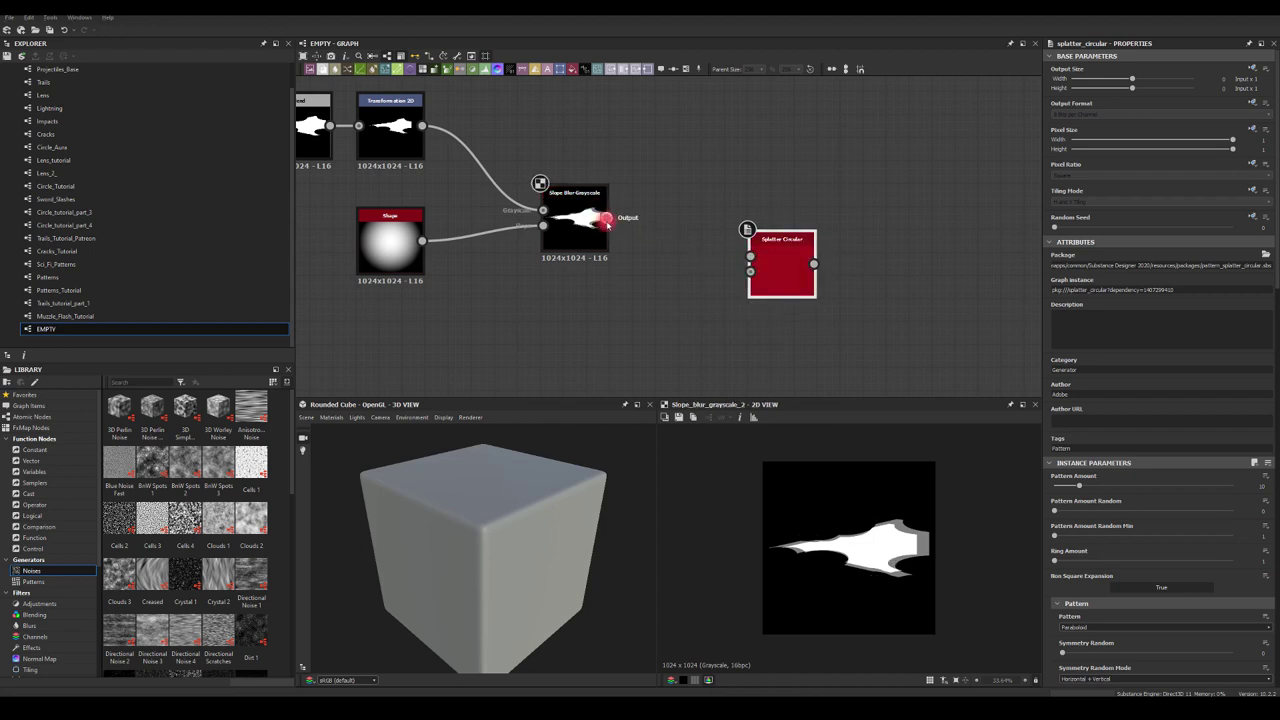
left_click_drag(606, 219, 750, 257)
double_click(793, 276)
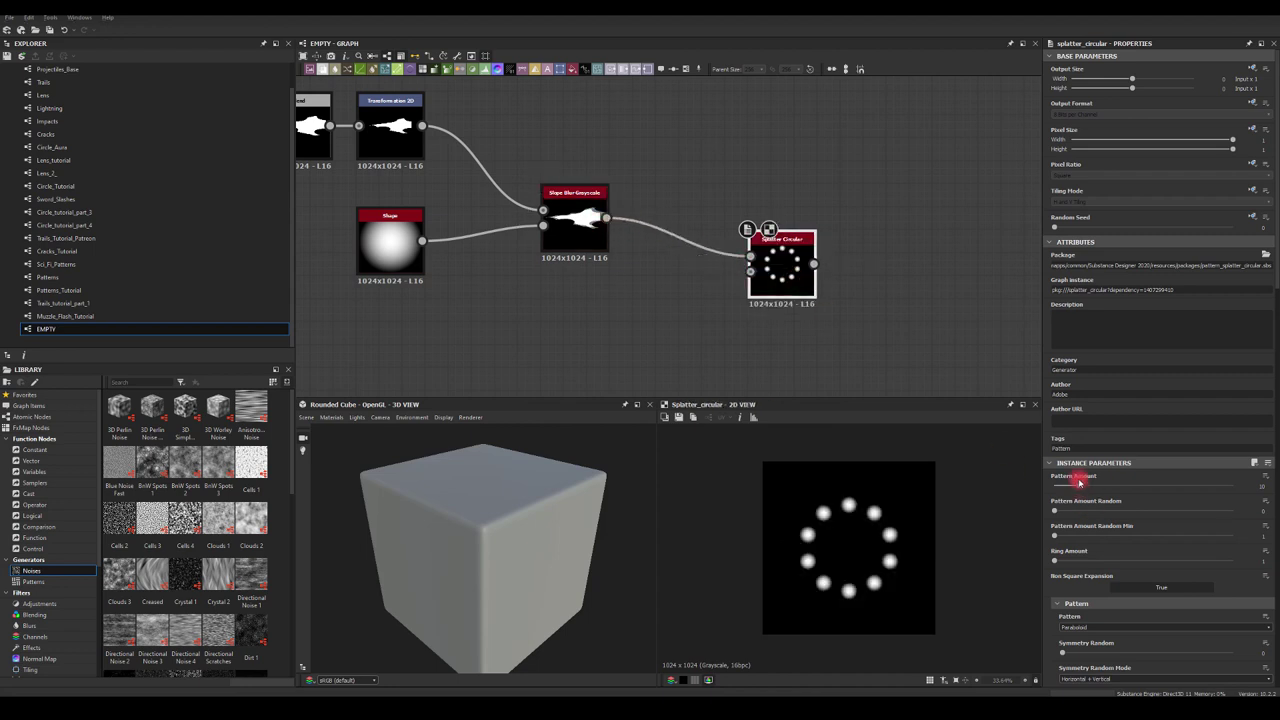
- Set the Splatter Circular's Pattern to Image Input and its Pattern Rotation to 90 degrees
left_click(1073, 627)
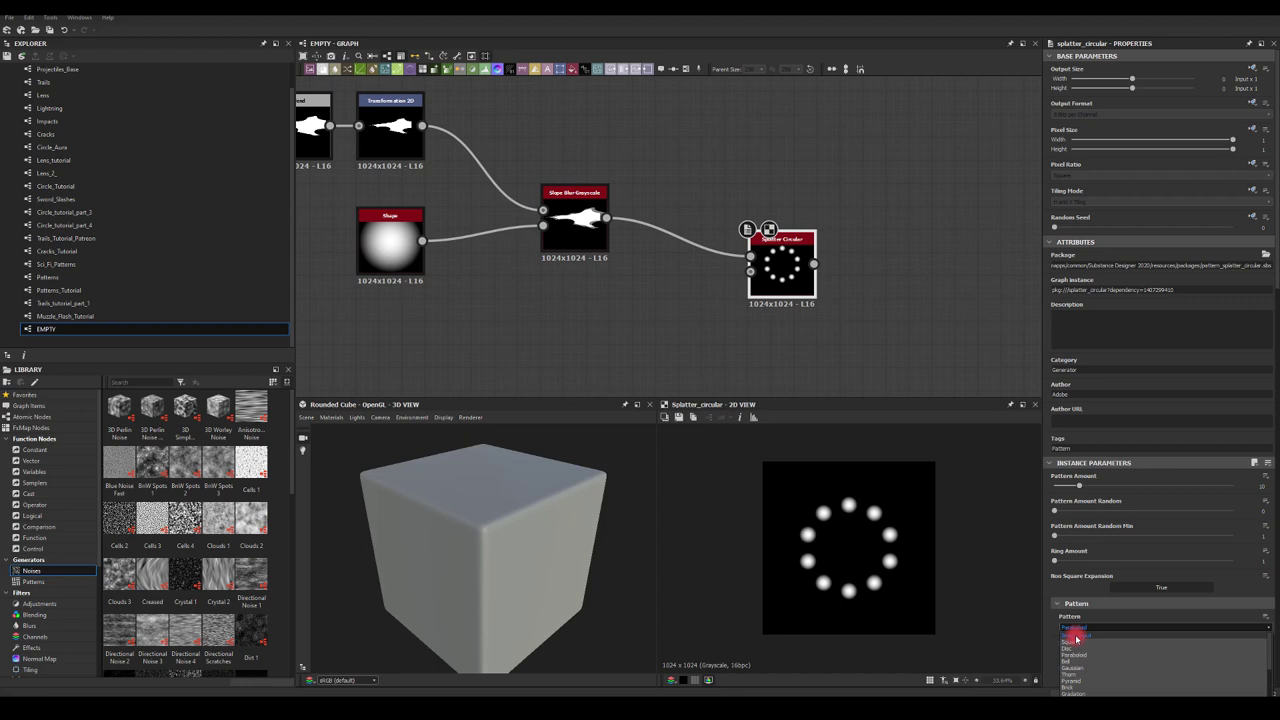
left_click(1075, 636)
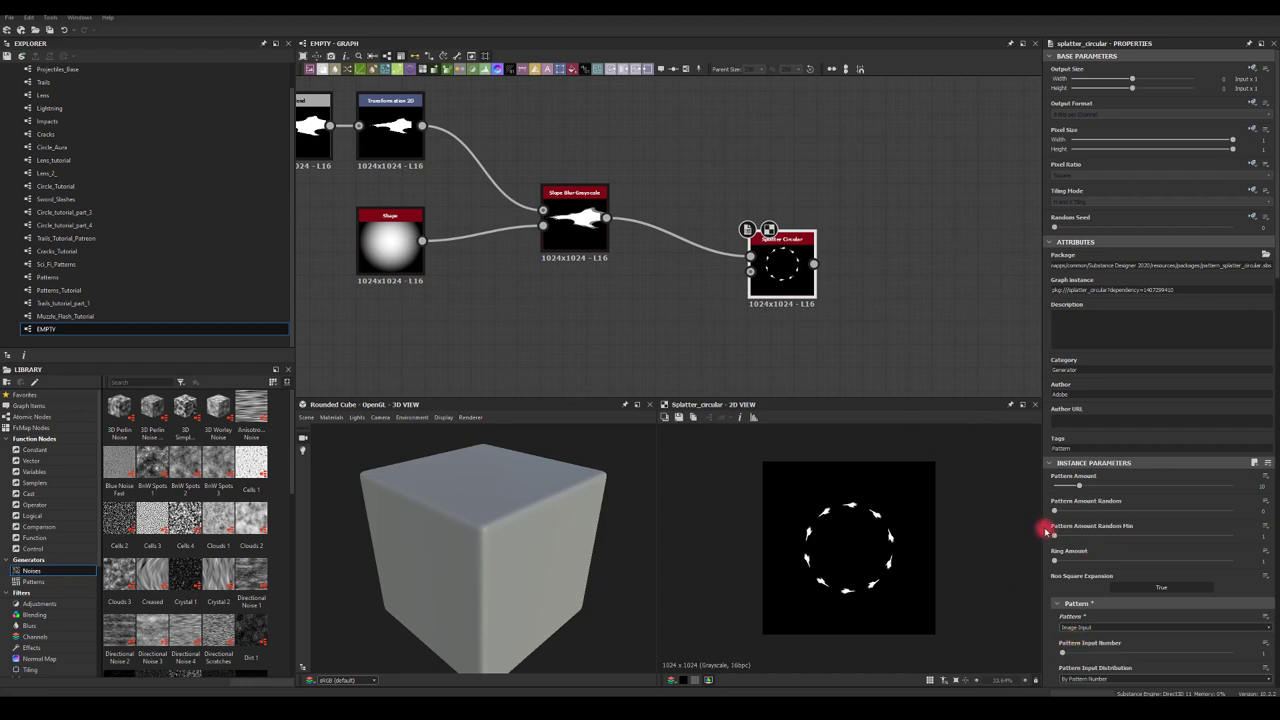
scroll(1112, 537, "down", 10)
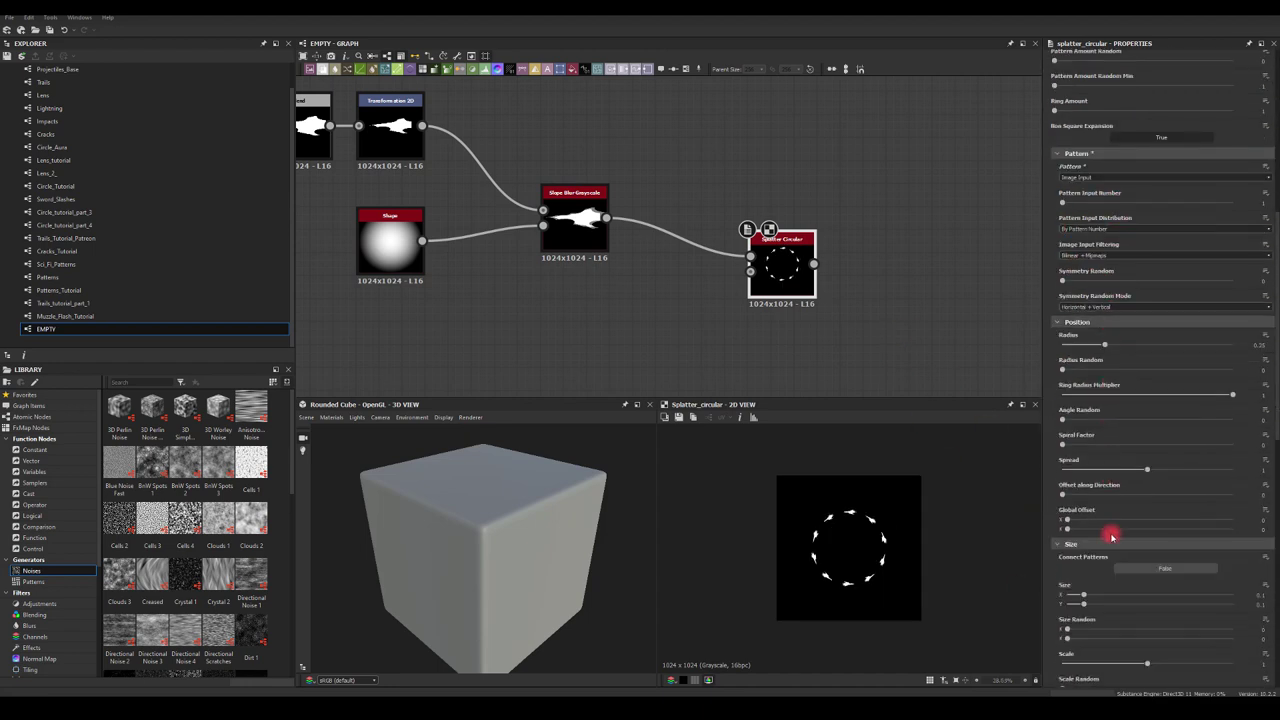
scroll(1112, 537, "down", 9)
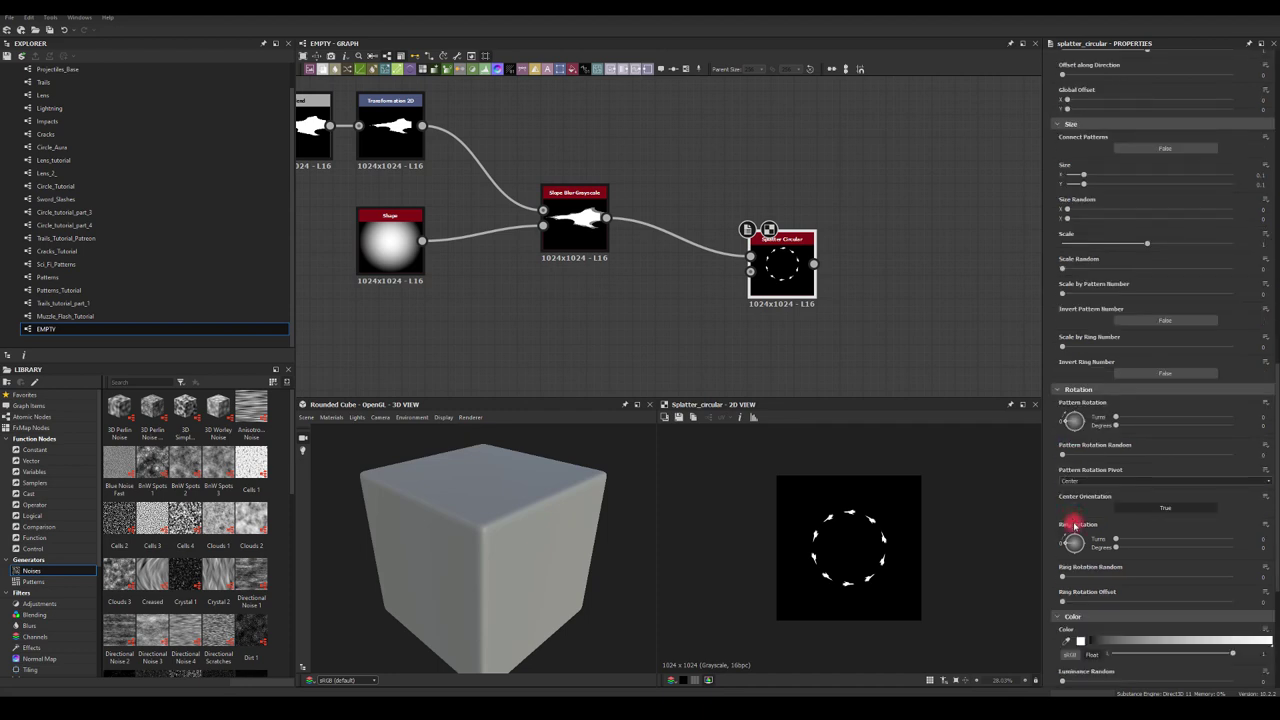
left_click_drag(1113, 426, 1255, 426)
type("90")
key("Return")
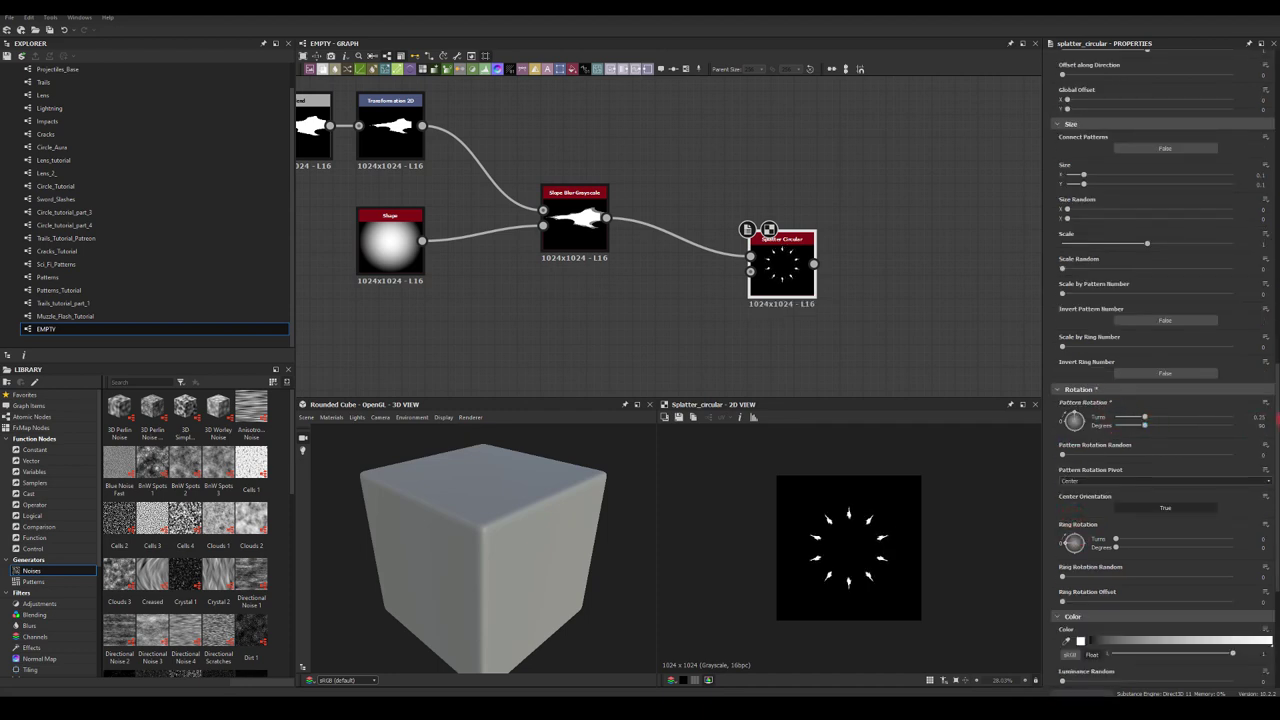
- Raise the Splatter Circular's Scale to 2 and its Pattern Amount to 50
left_click_drag(1145, 243, 1249, 245)
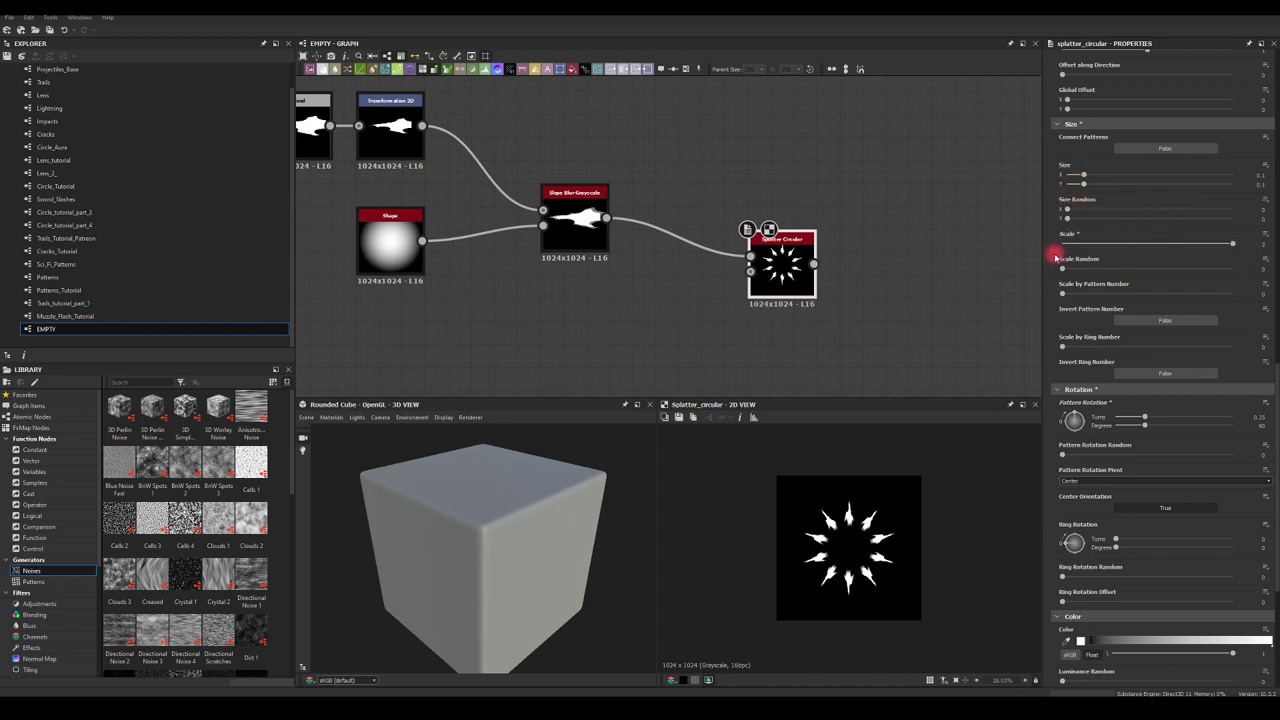
scroll(1055, 256, "up", 3)
scroll(1078, 195, "up", 6)
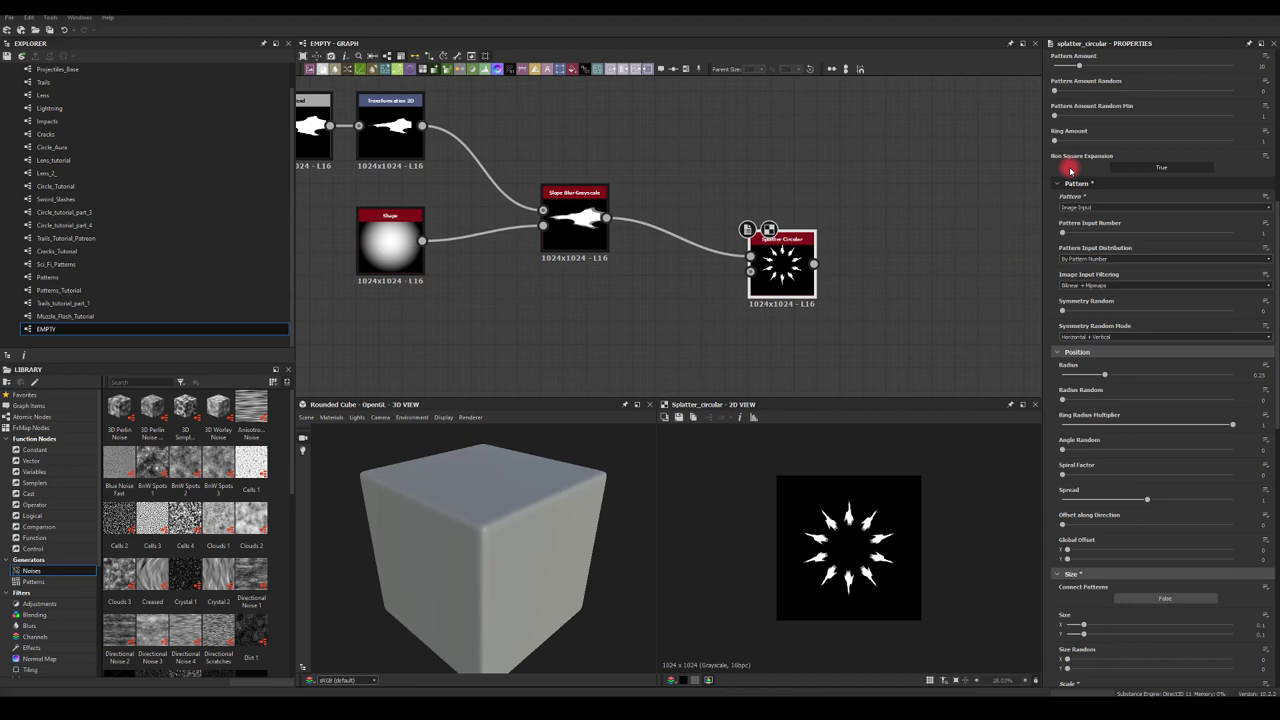
left_click_drag(1080, 284, 1257, 277)
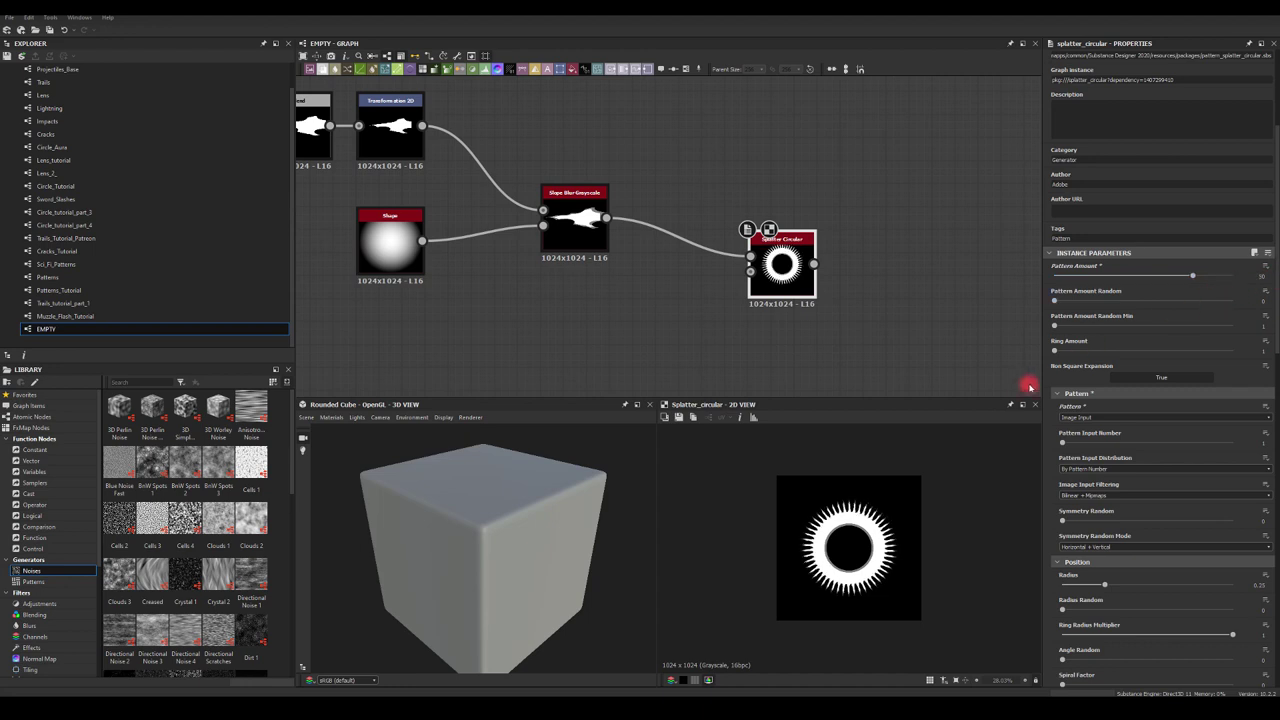
- Set the Splatter Circular's Symmetry Random to 1 with the Symmetry Random Mode on Vertical
scroll(1059, 372, "down", 3)
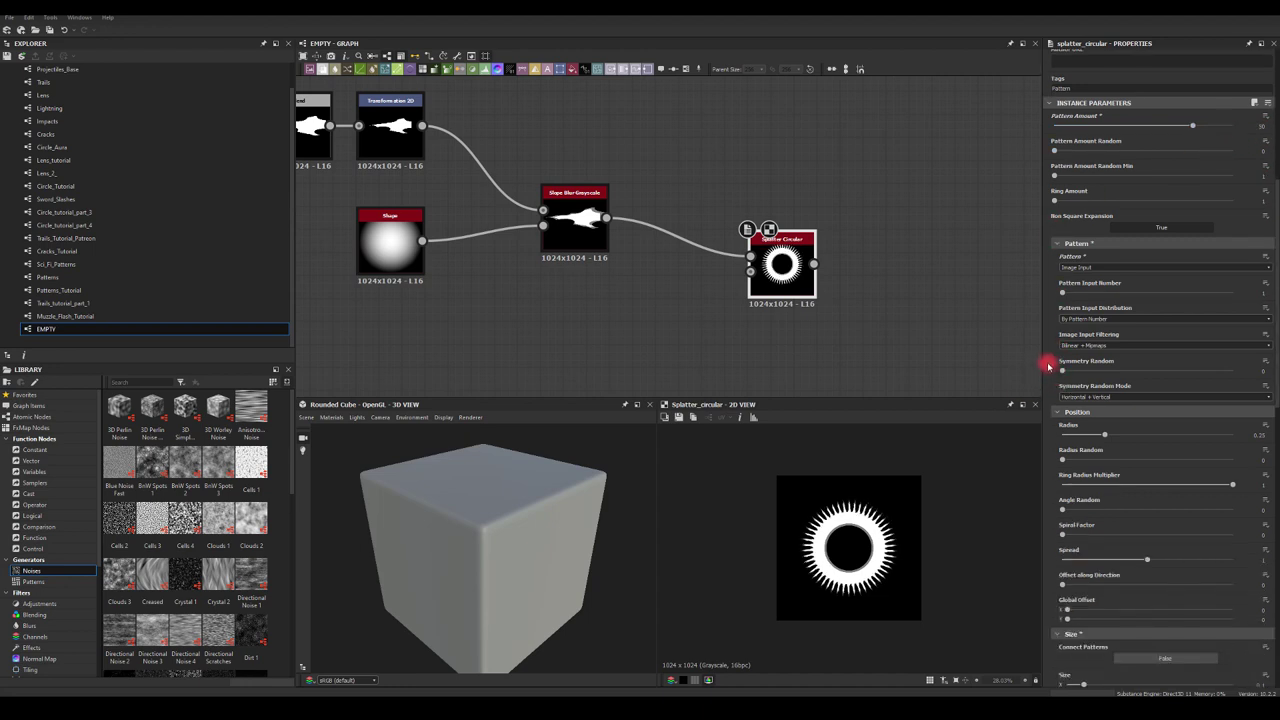
left_click_drag(1059, 372, 1233, 370)
left_click(1079, 398)
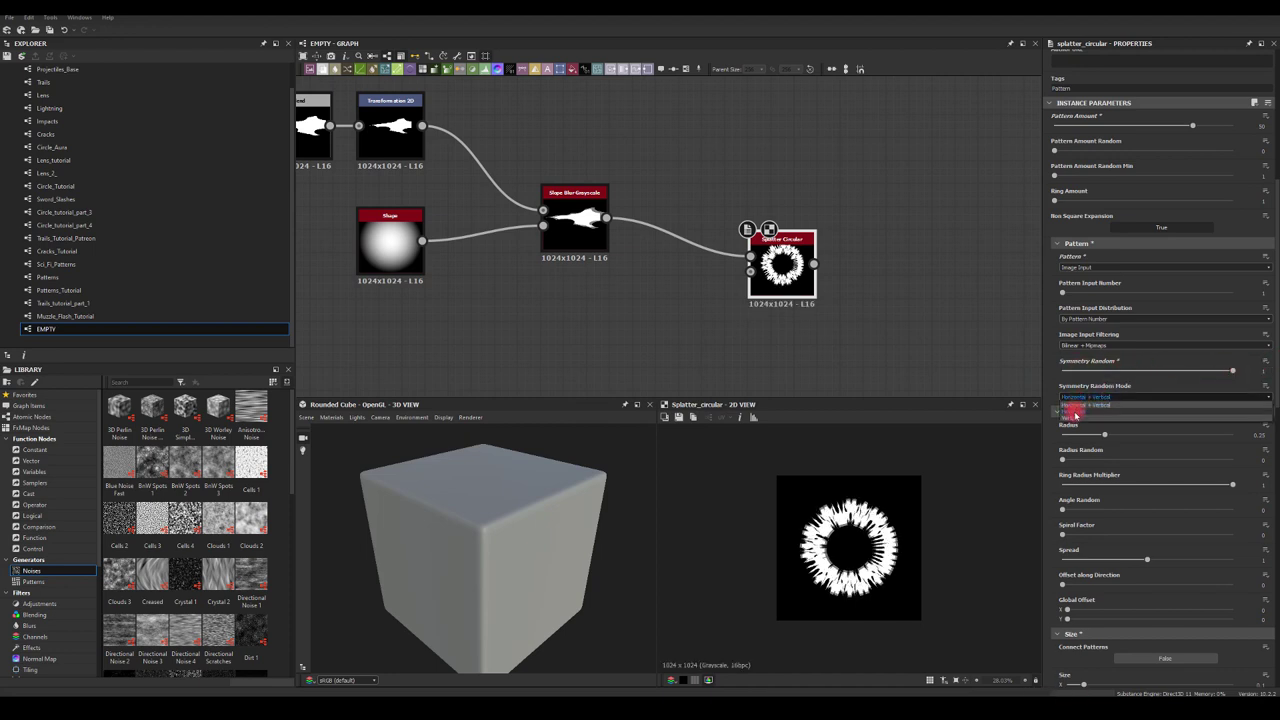
left_click(1076, 412)
- Try out Angle Random, leave it at 0, and set the Splatter Circular's Spread to 2
scroll(1080, 399, "down", 1)
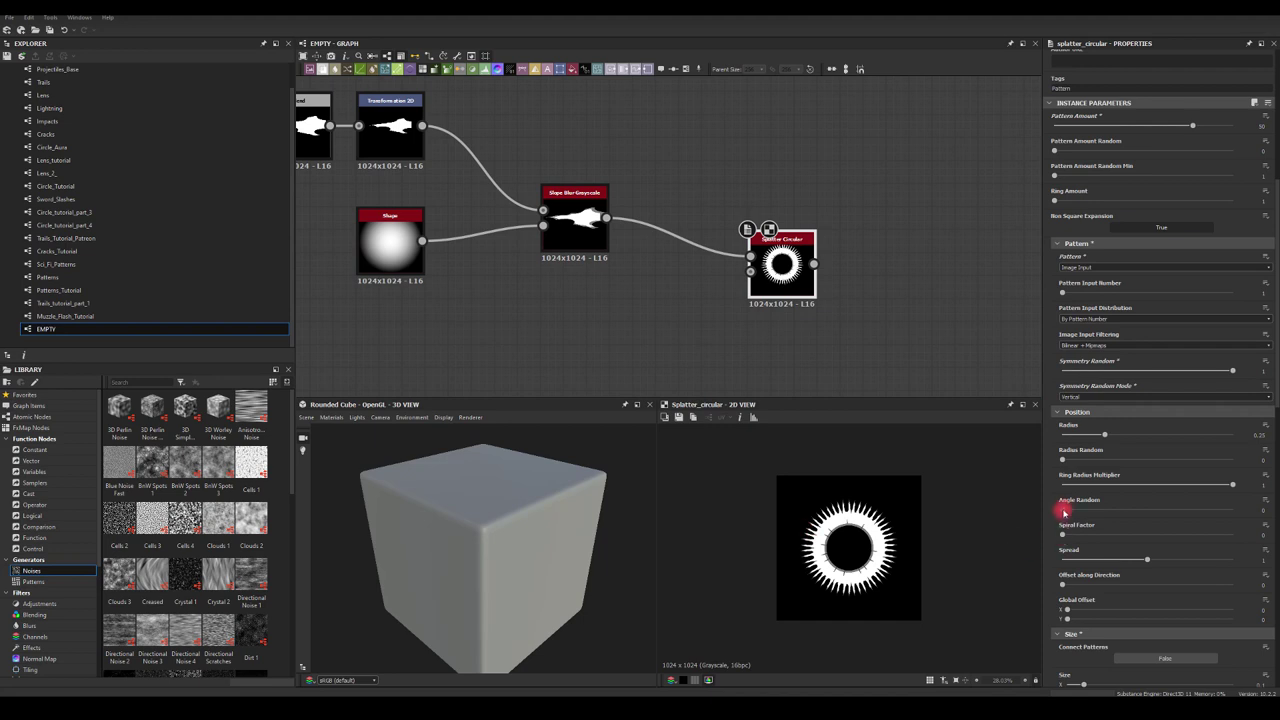
left_click_drag(1063, 511, 978, 509)
left_click_drag(1150, 568, 1240, 558)
- Set the Splatter Circular's Size to X 0.24, Y 0.12 and its Size Random to X 0.87, Y 0.73
scroll(1088, 470, "down", 3)
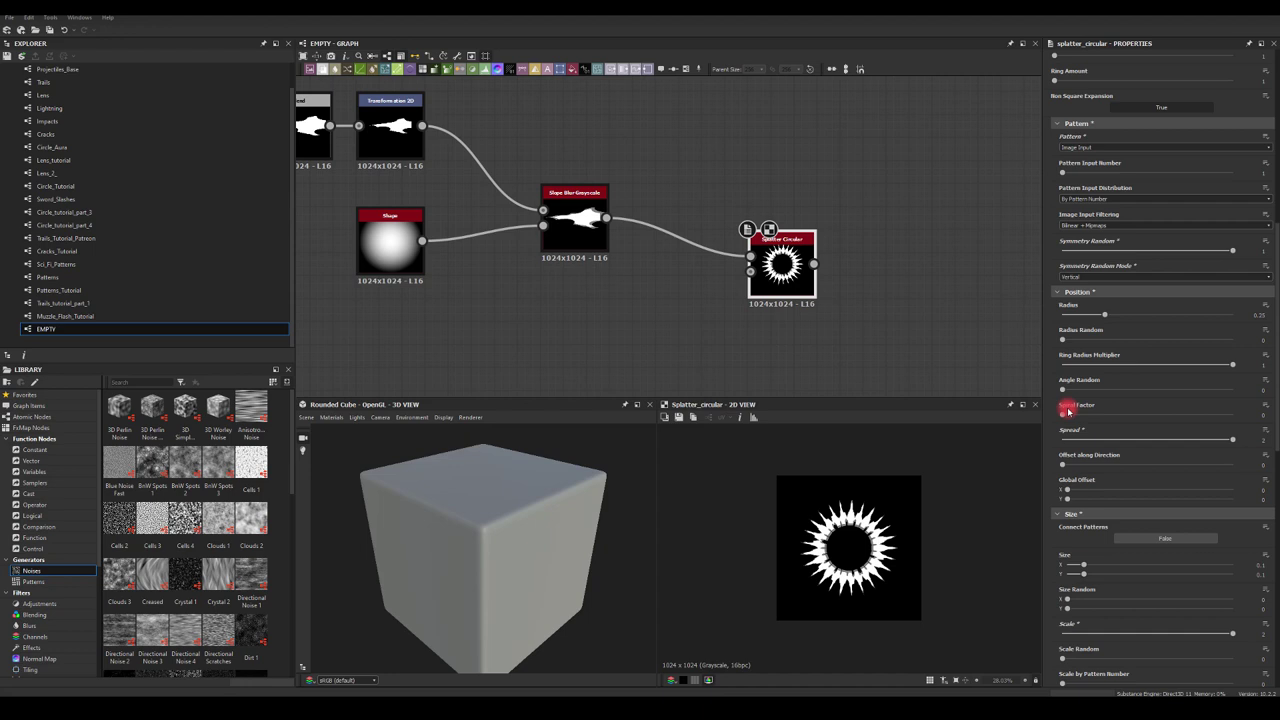
scroll(1052, 540, "down", 2)
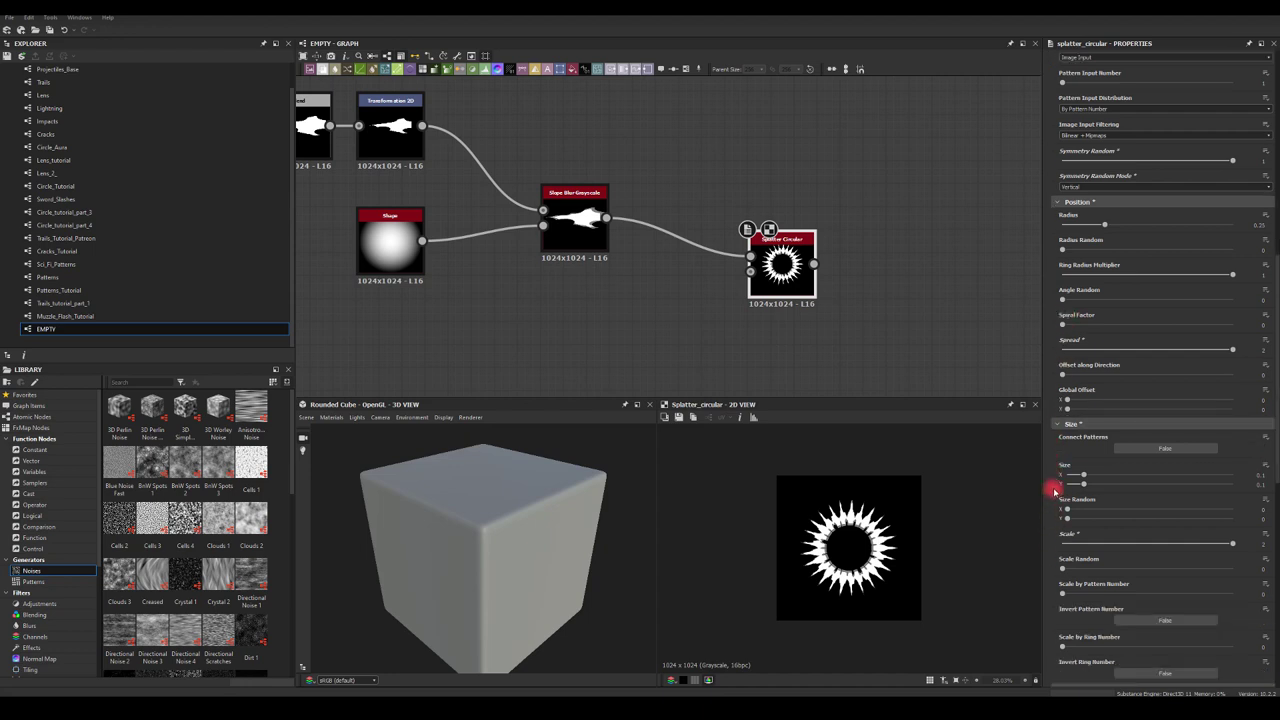
left_click_drag(1086, 478, 1187, 518)
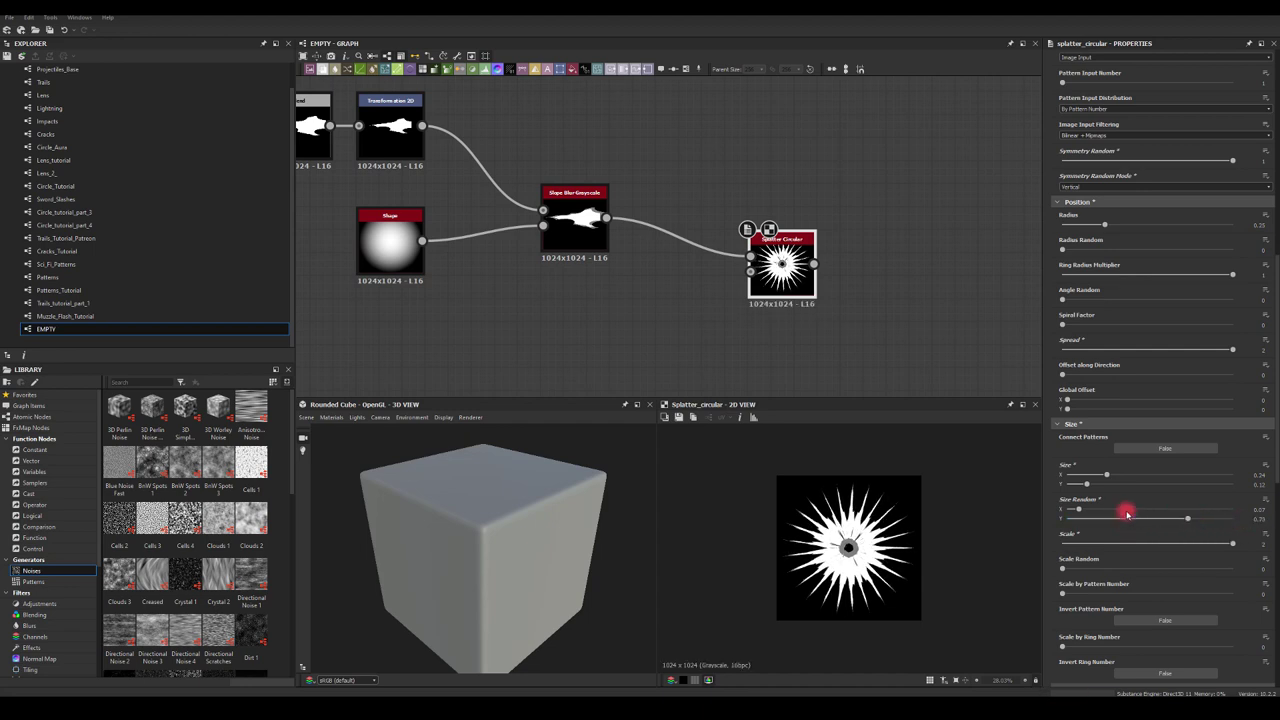
left_click_drag(1079, 510, 1210, 511)
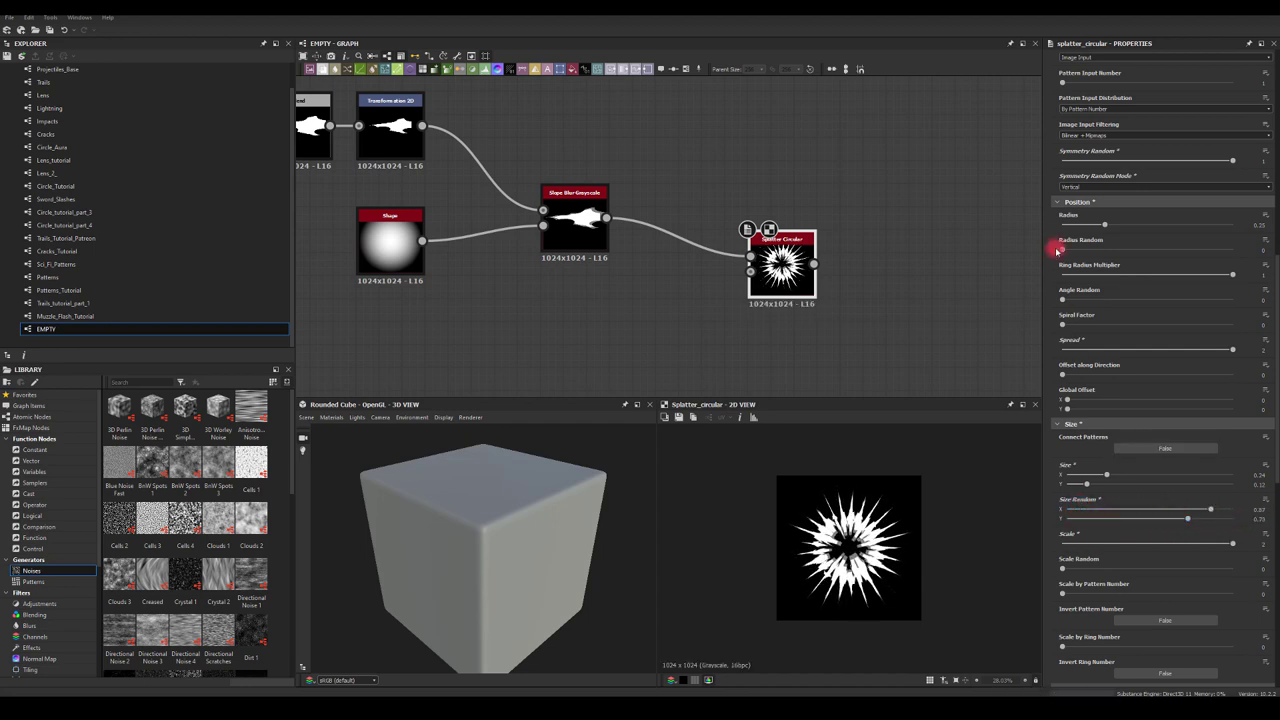
- Set the Splatter Circular's Radius to 0.21, Size to X 0.34, Y 0.16, and Scale Random to 0.1
left_click_drag(1108, 231, 1085, 228)
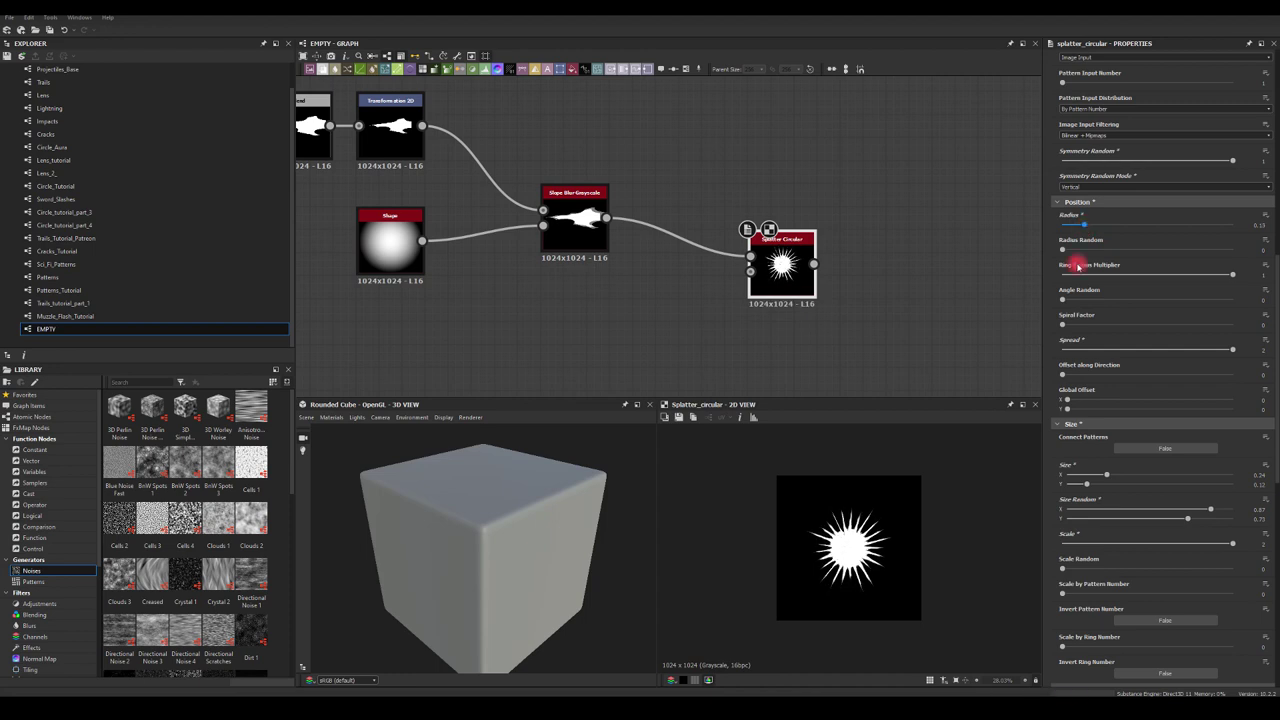
mouse_move(1108, 477)
left_mouse_down()
mouse_move(1137, 477)
mouse_move(1096, 487)
mouse_move(1119, 487)
left_mouse_up()
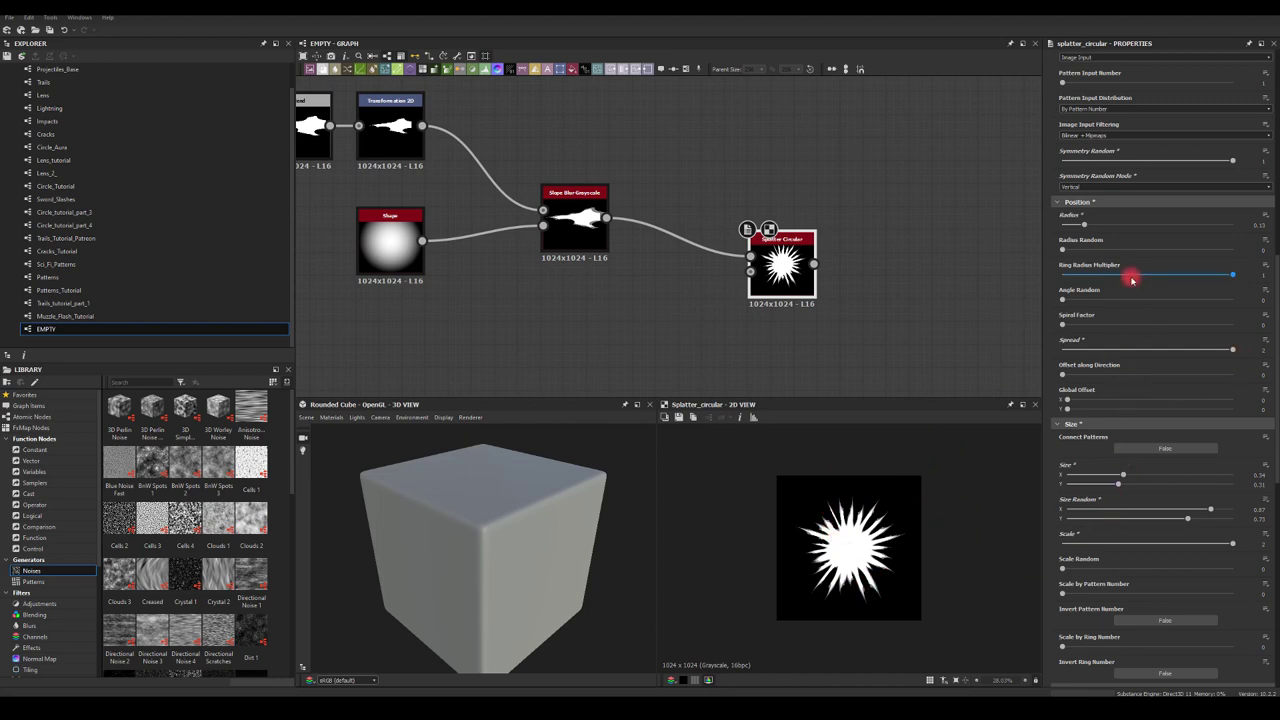
left_click_drag(1084, 227, 1099, 225)
left_click_drag(1122, 490, 1092, 485)
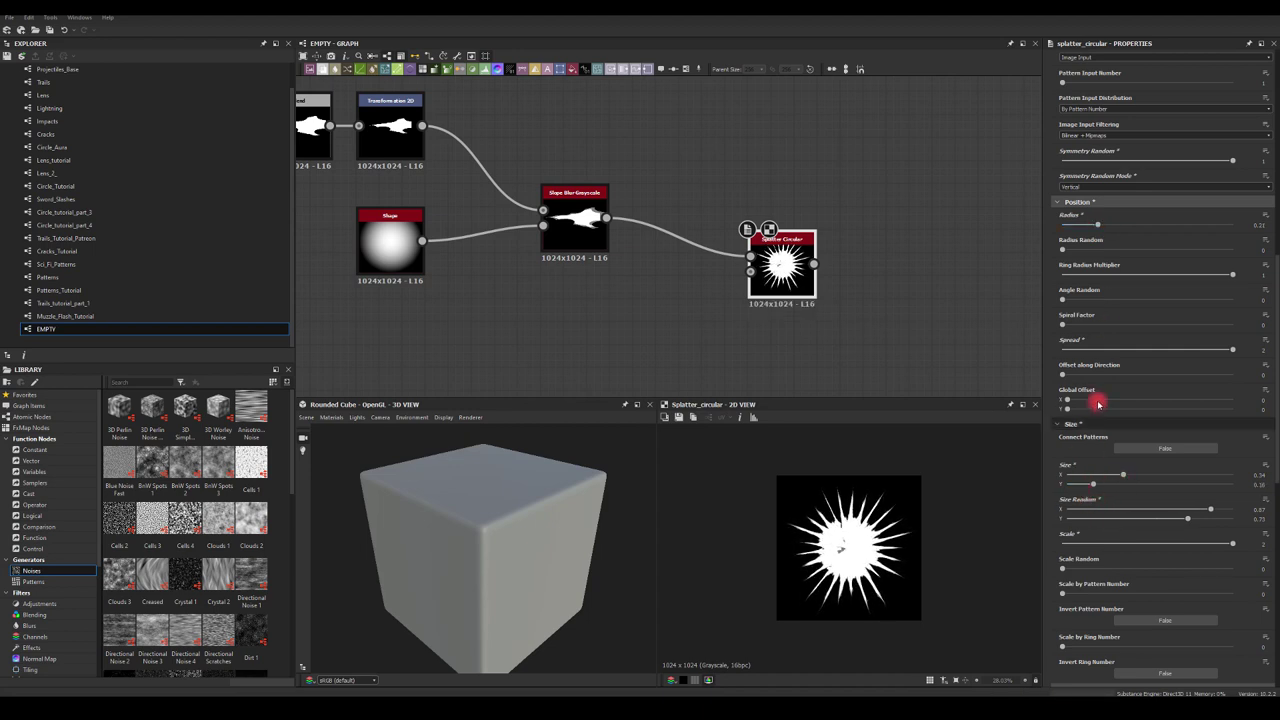
scroll(1092, 476, "down", 5)
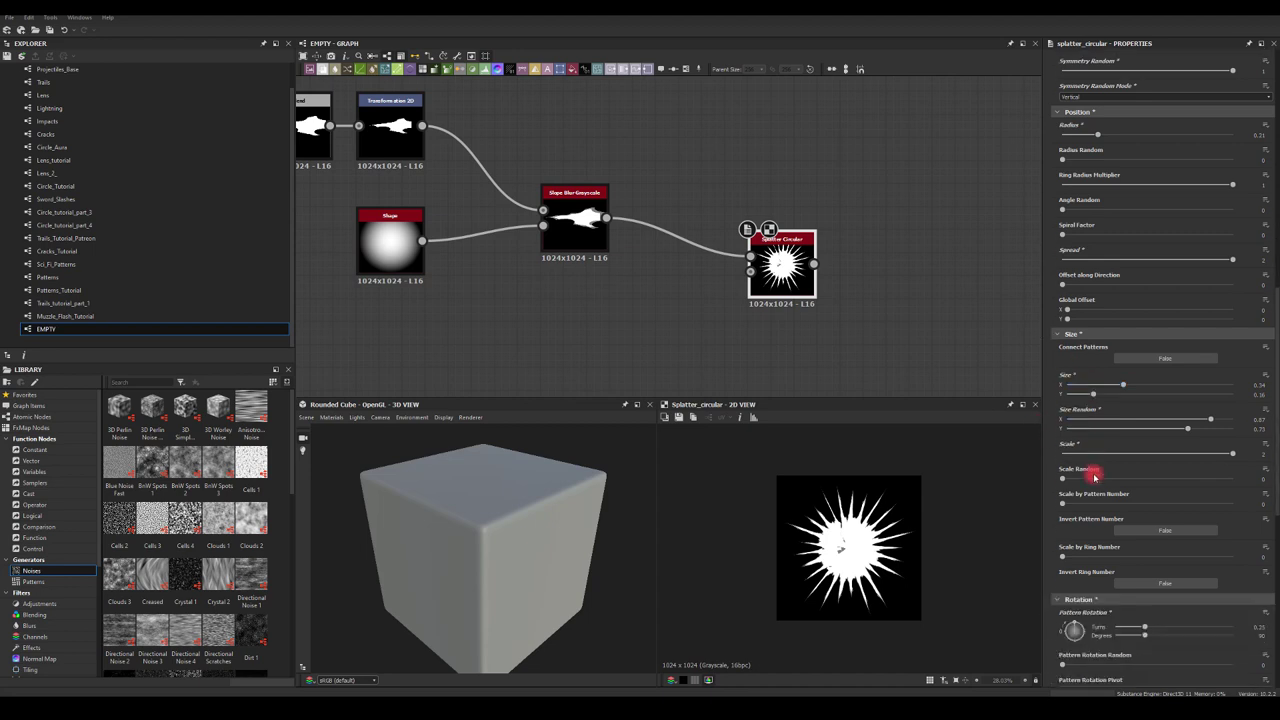
mouse_move(1057, 414)
left_mouse_down()
mouse_move(1097, 423)
mouse_move(1076, 421)
left_mouse_up()
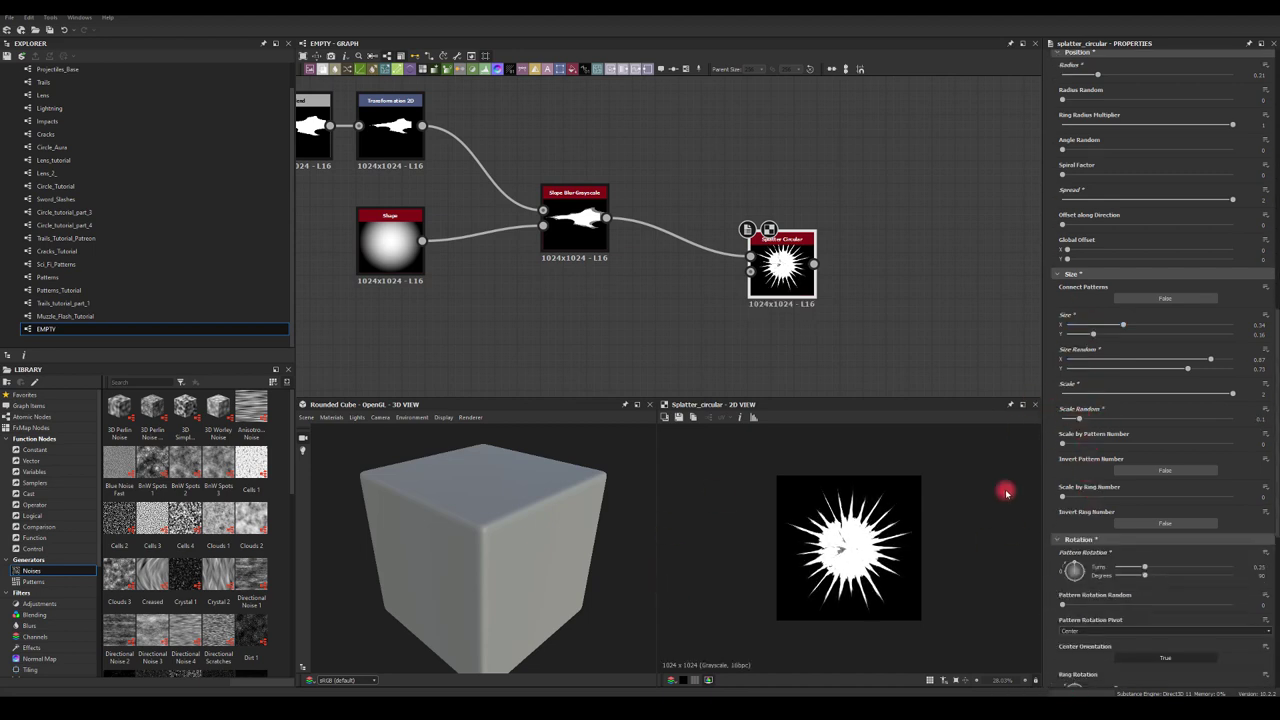
- Add a Shape node in the empty area below the Splatter Circular and narrow its Size X to 0.24
middle_click_drag(900, 162, 806, 203)
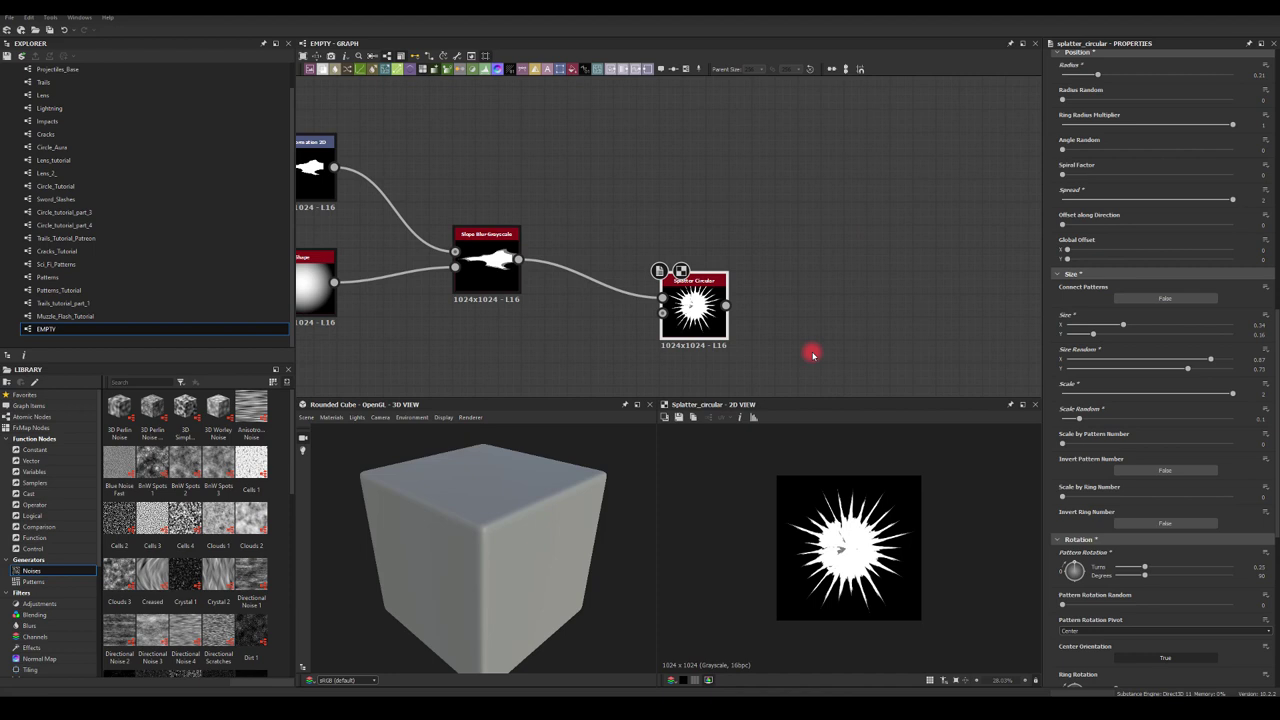
middle_click_drag(812, 355, 878, 97)
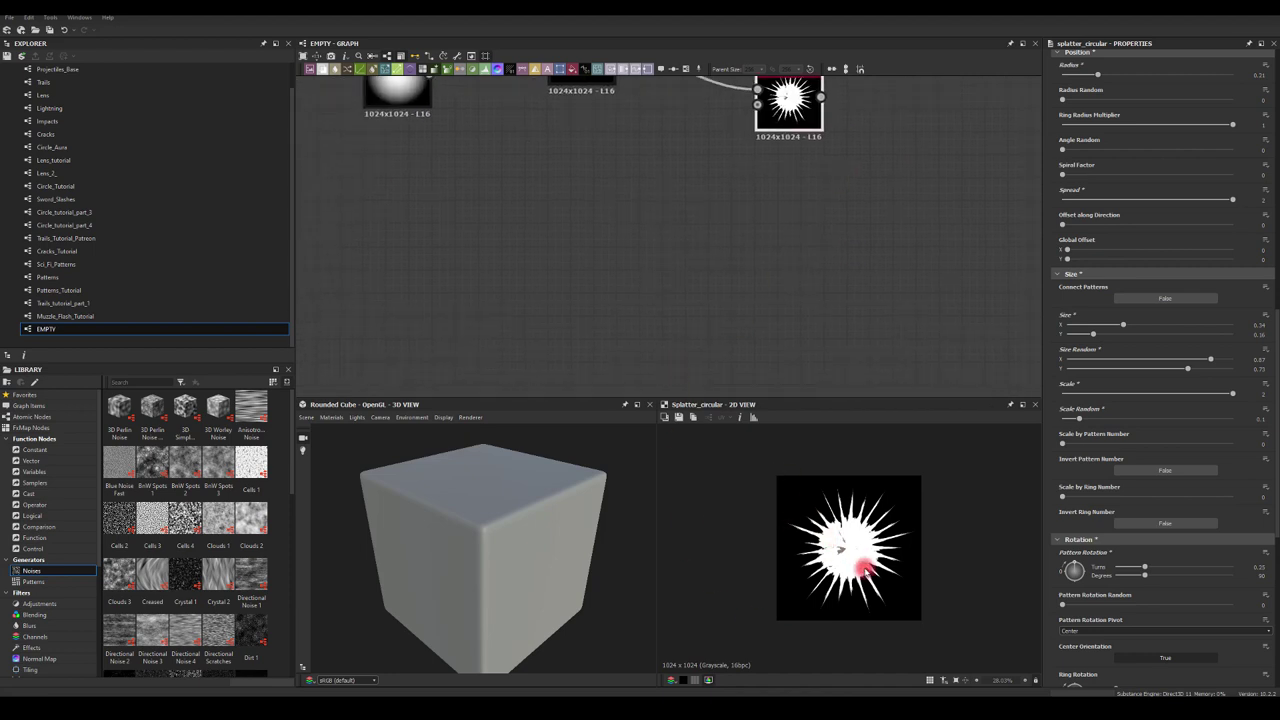
key("space")
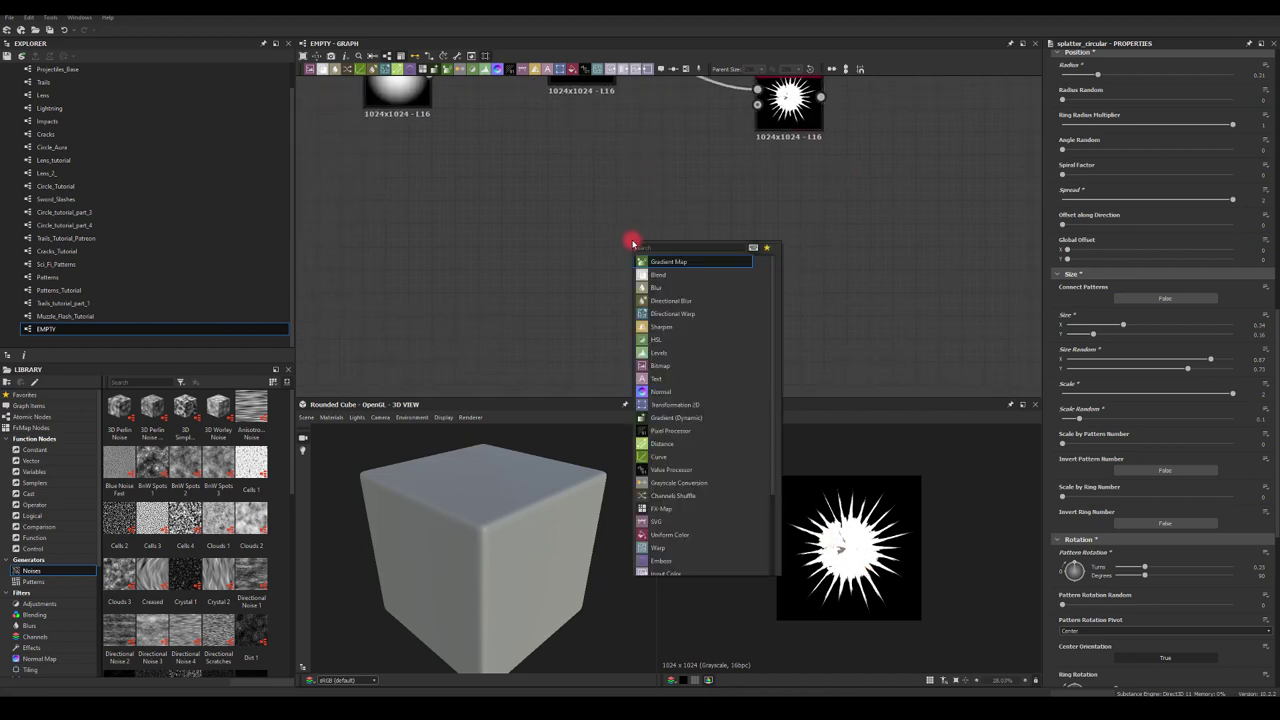
type("sha")
key("Down")
key("Down")
key("Return")
middle_click_drag(654, 130, 606, 238)
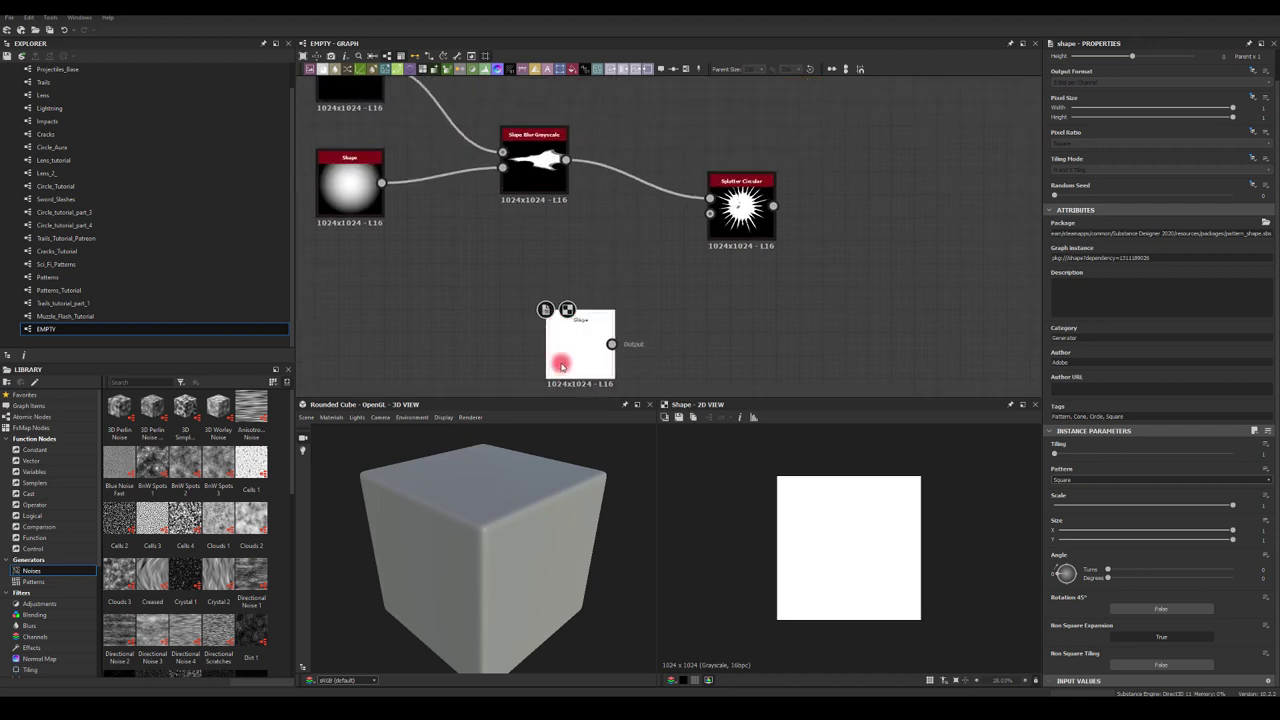
middle_click_drag(563, 347, 566, 266)
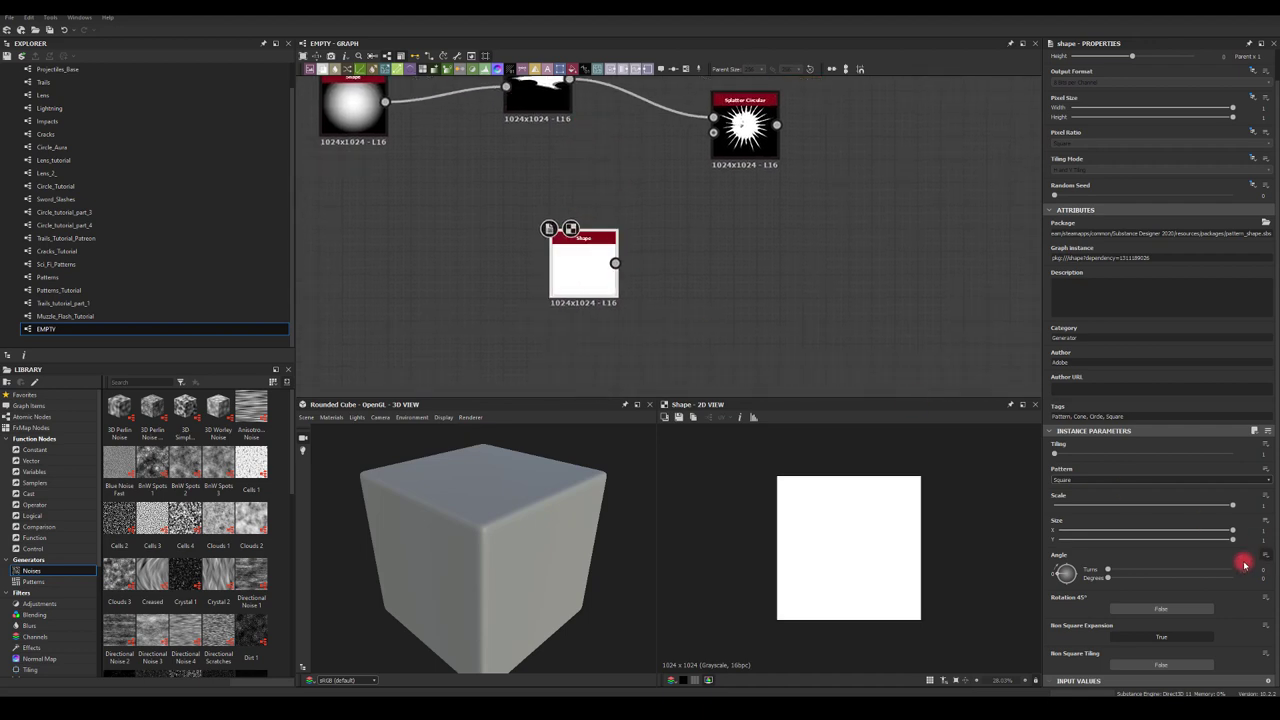
left_click_drag(1229, 529, 1100, 529)
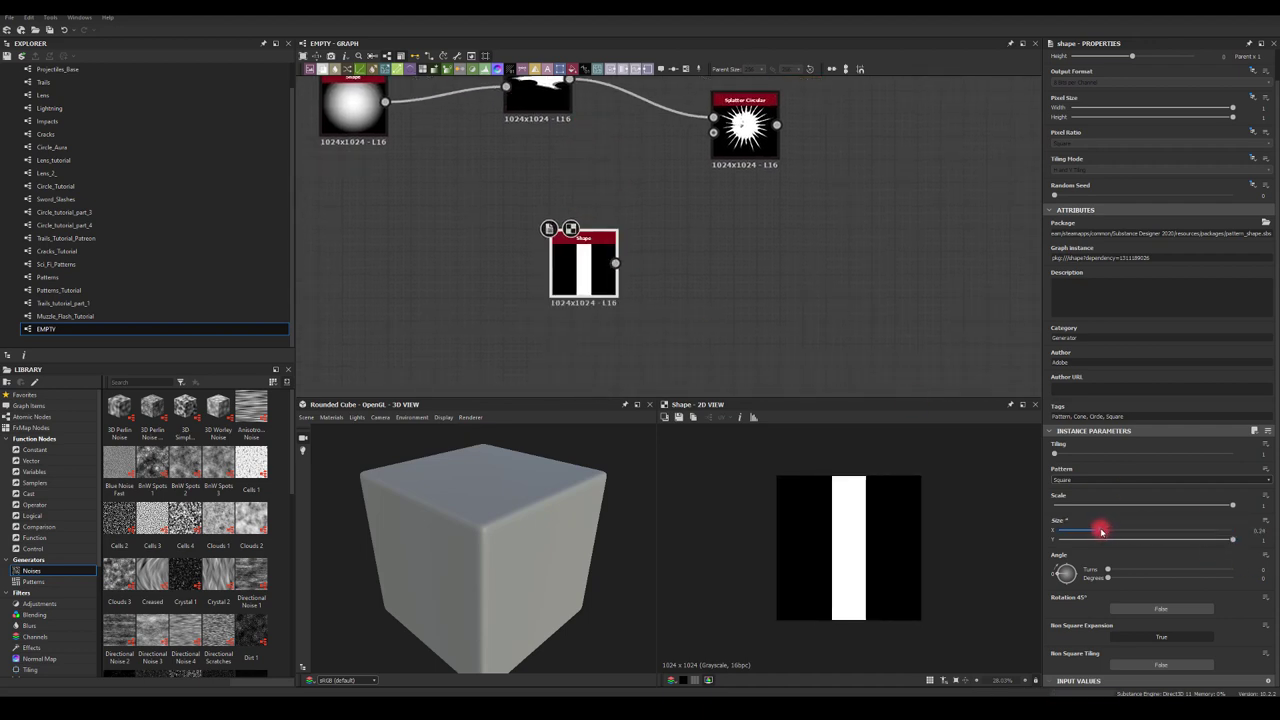
- Feed the new Shape's output into a new Cartesian To Polar Grayscale node
left_click_drag(615, 263, 720, 260)
type("pol")
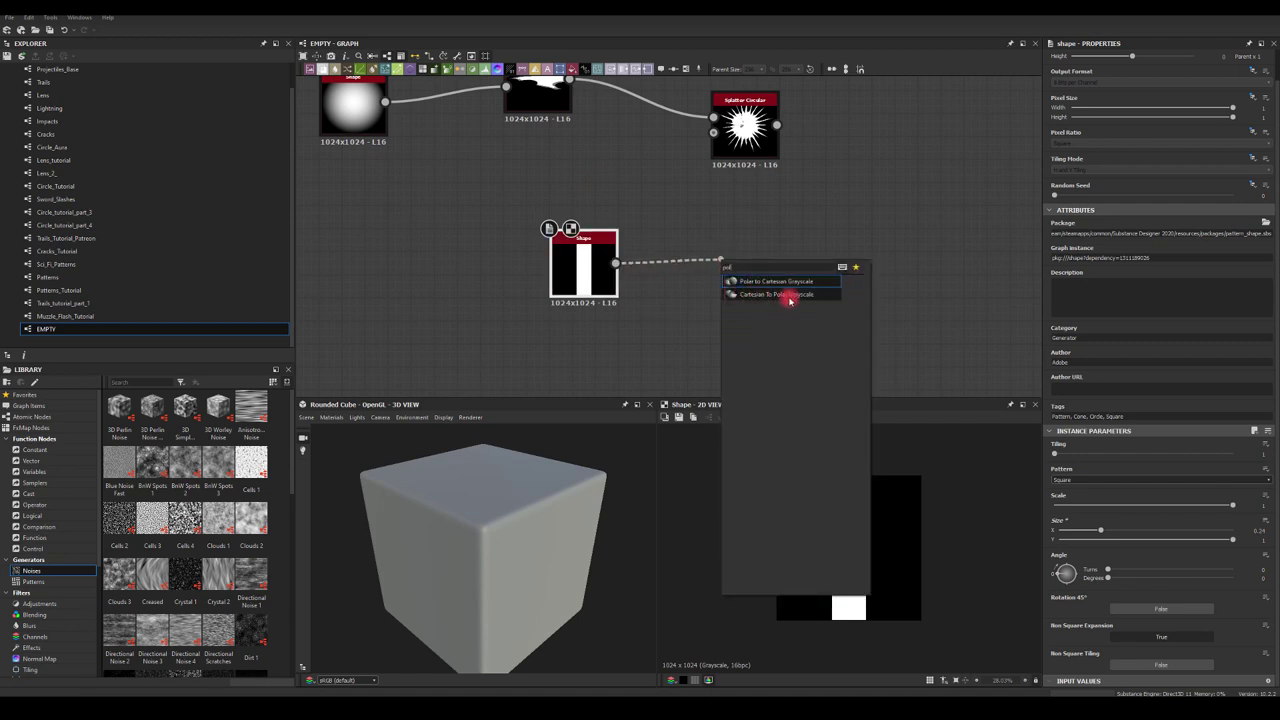
left_click(788, 295)
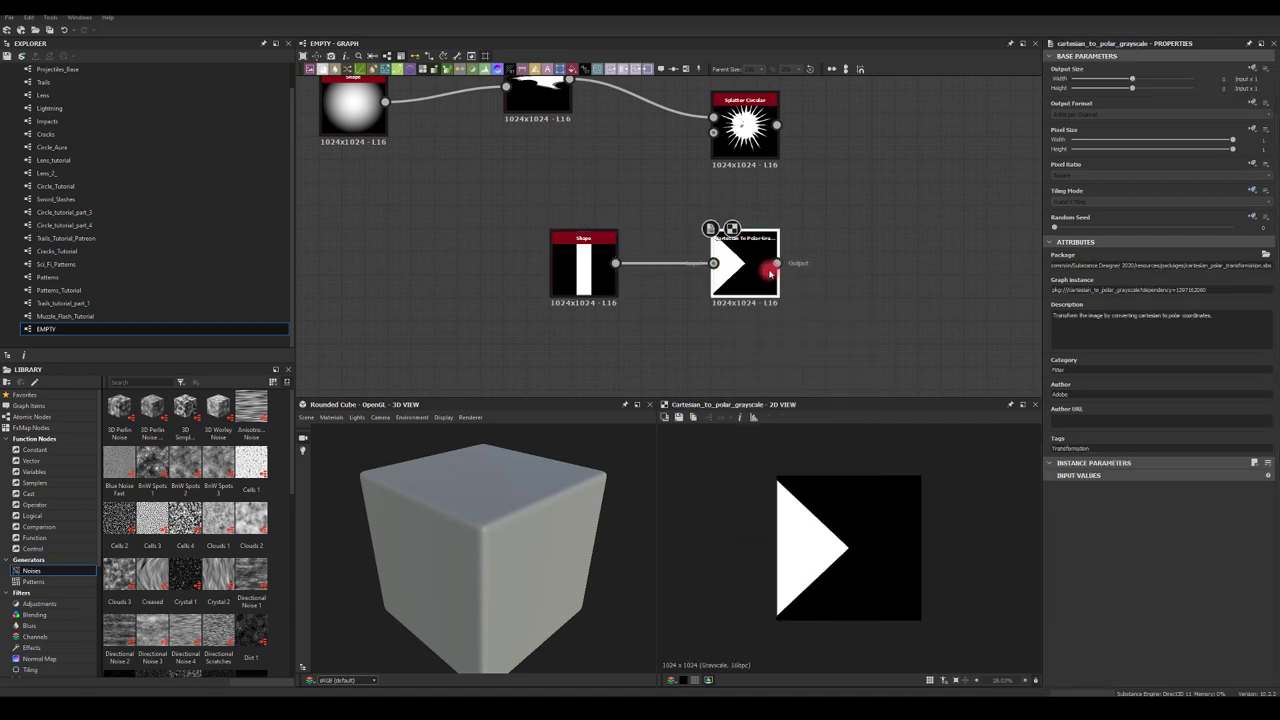
- Add a Blur HQ Grayscale node fed by the Cartesian To Polar Grayscale output
left_click_drag(747, 272, 839, 279)
type("blur")
left_click(886, 294)
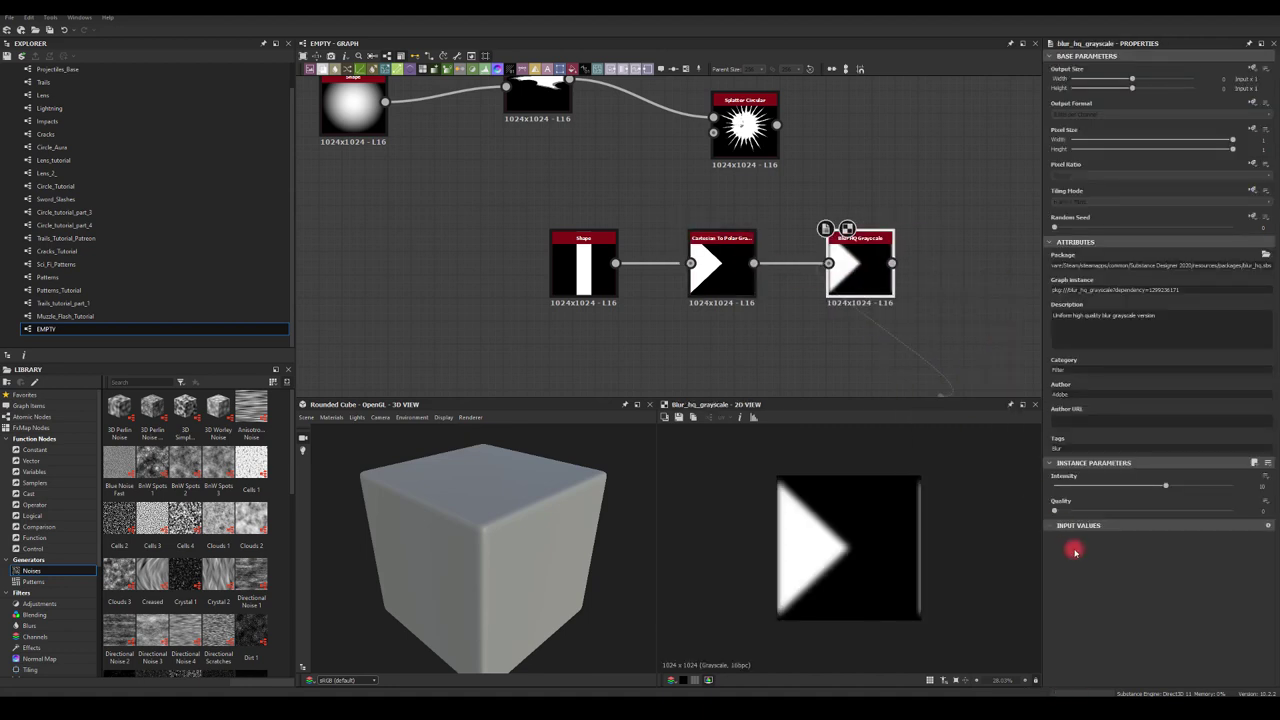
- Override the Blur HQ Grayscale's inherited Tiling Mode with an absolute value and set it to No Tiling
left_click(852, 356)
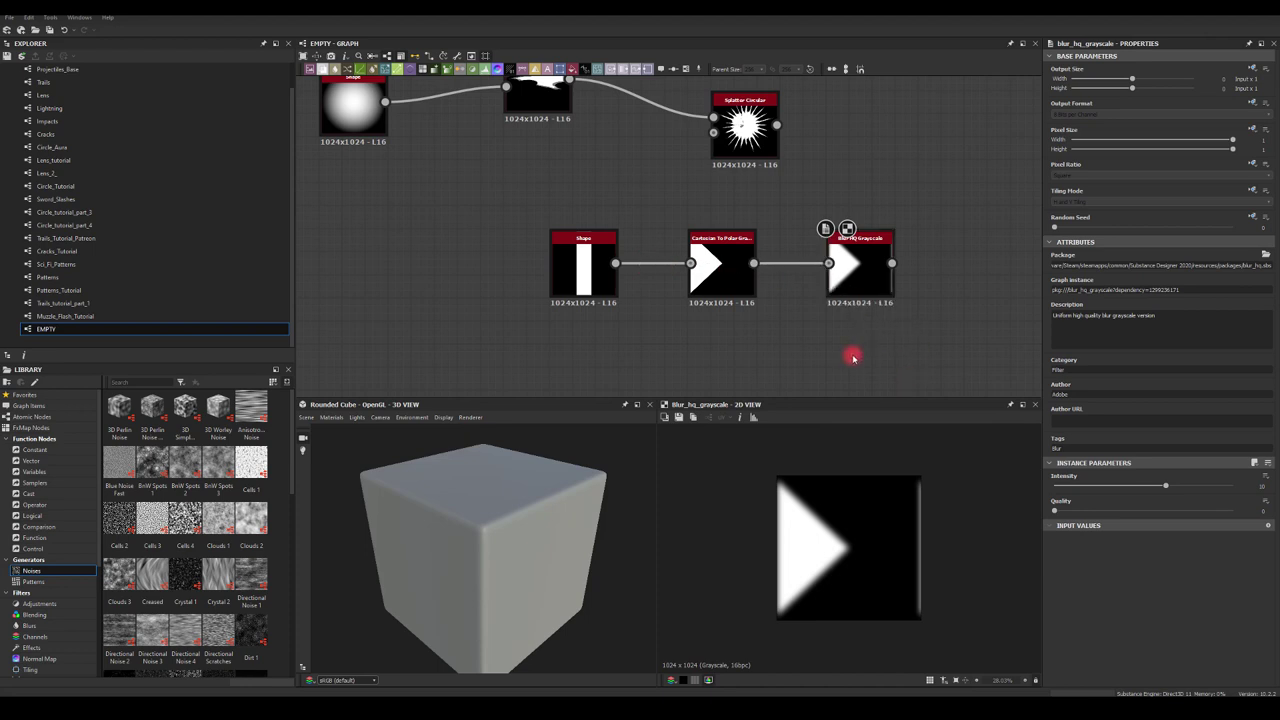
left_click(872, 269)
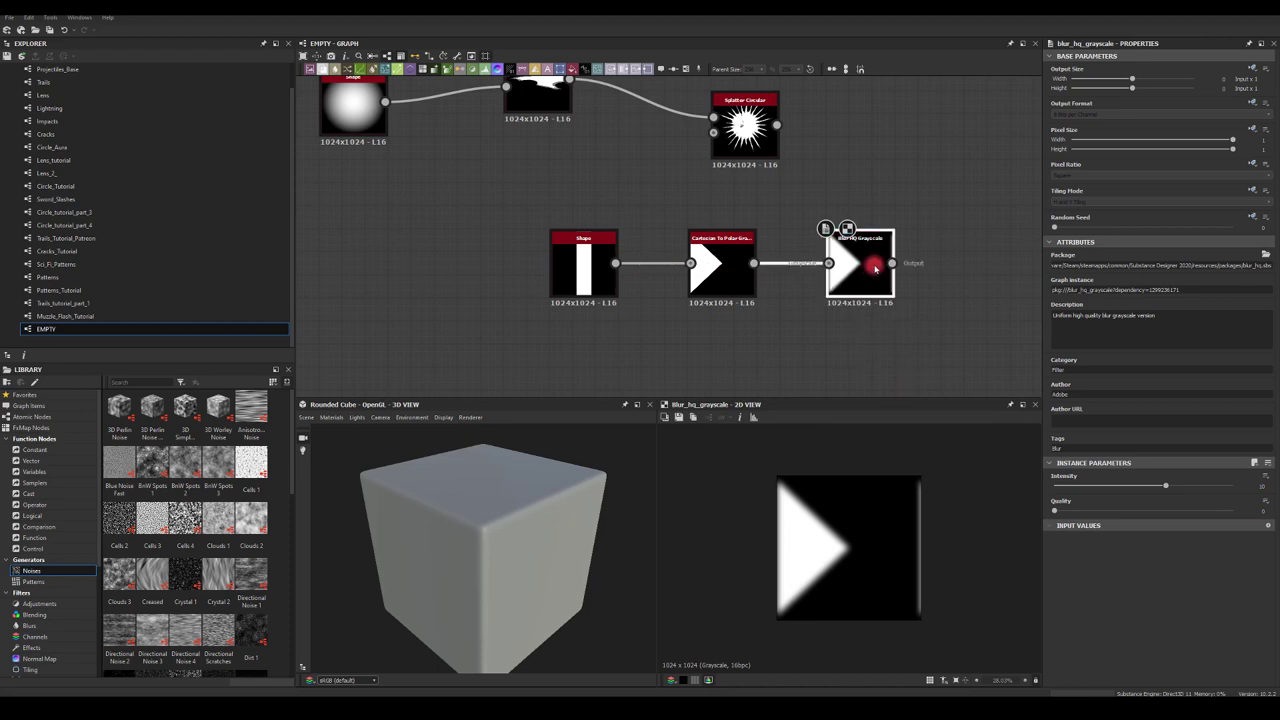
left_click(1256, 193)
left_click(1236, 222)
left_click(1063, 203)
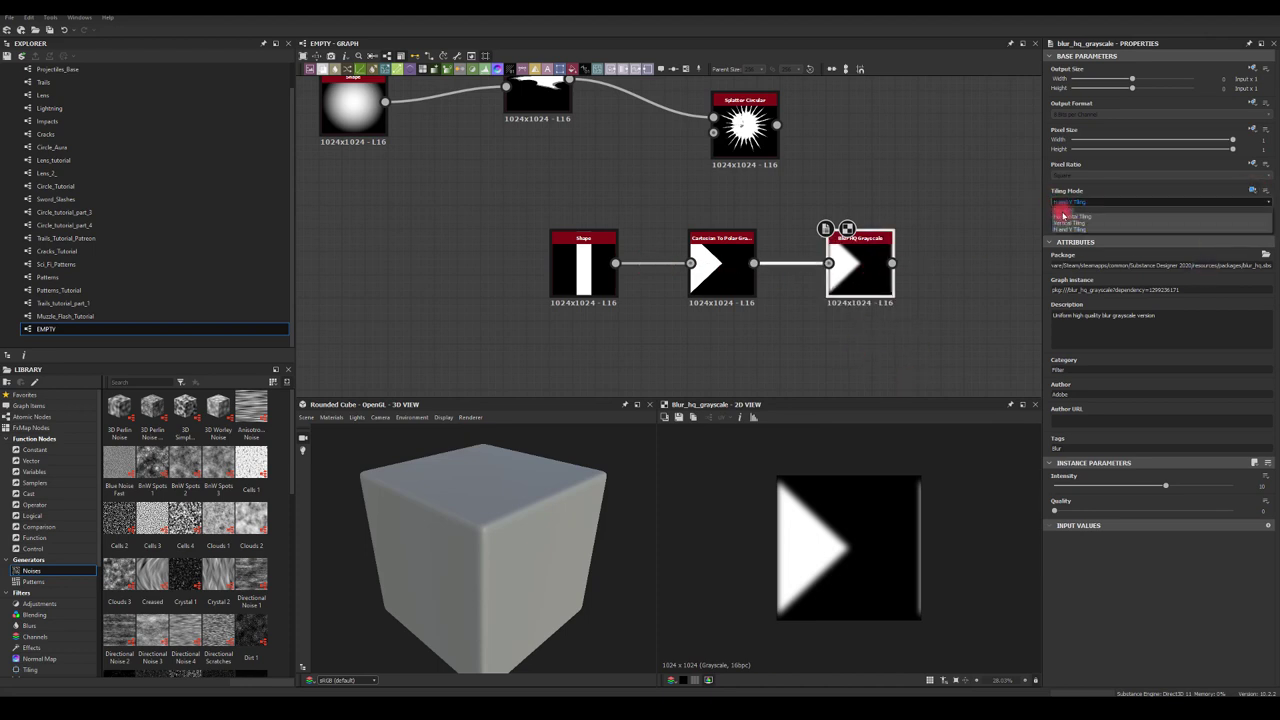
left_click(1064, 214)
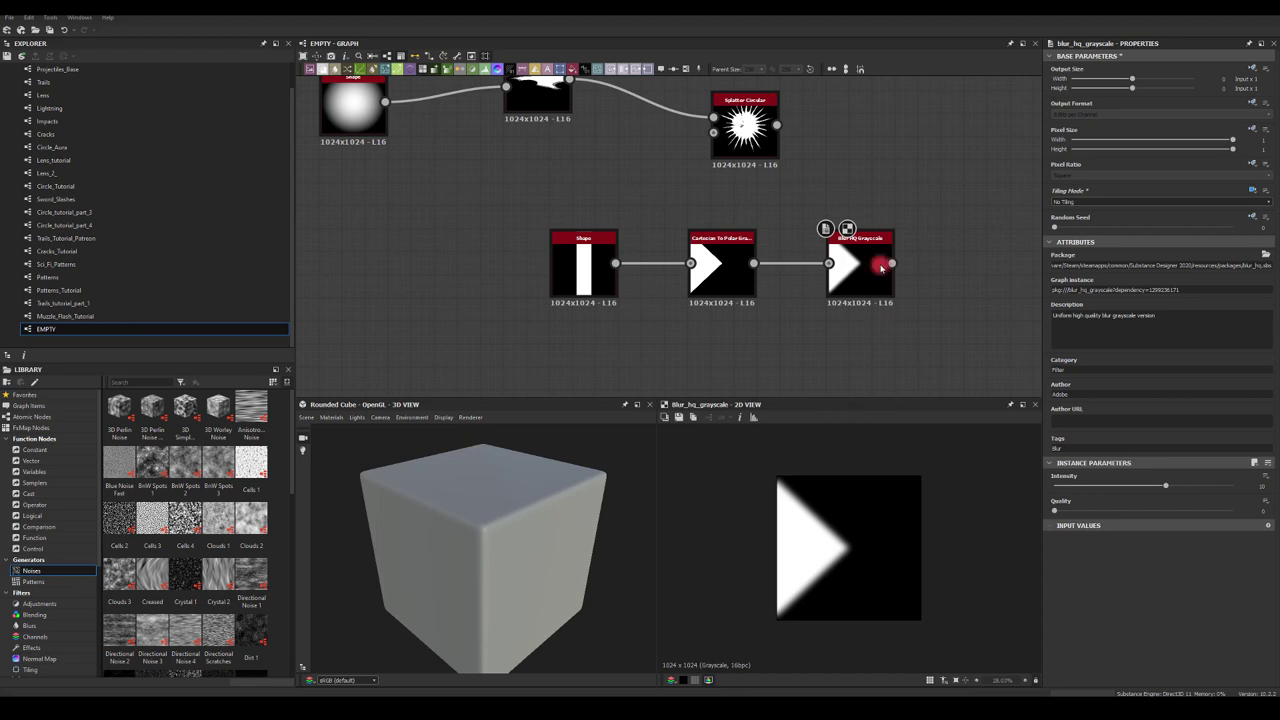
- Narrow the Size X of the Shape feeding the Cartesian To Polar Grayscale node to 0.18
middle_click_drag(820, 200, 768, 244)
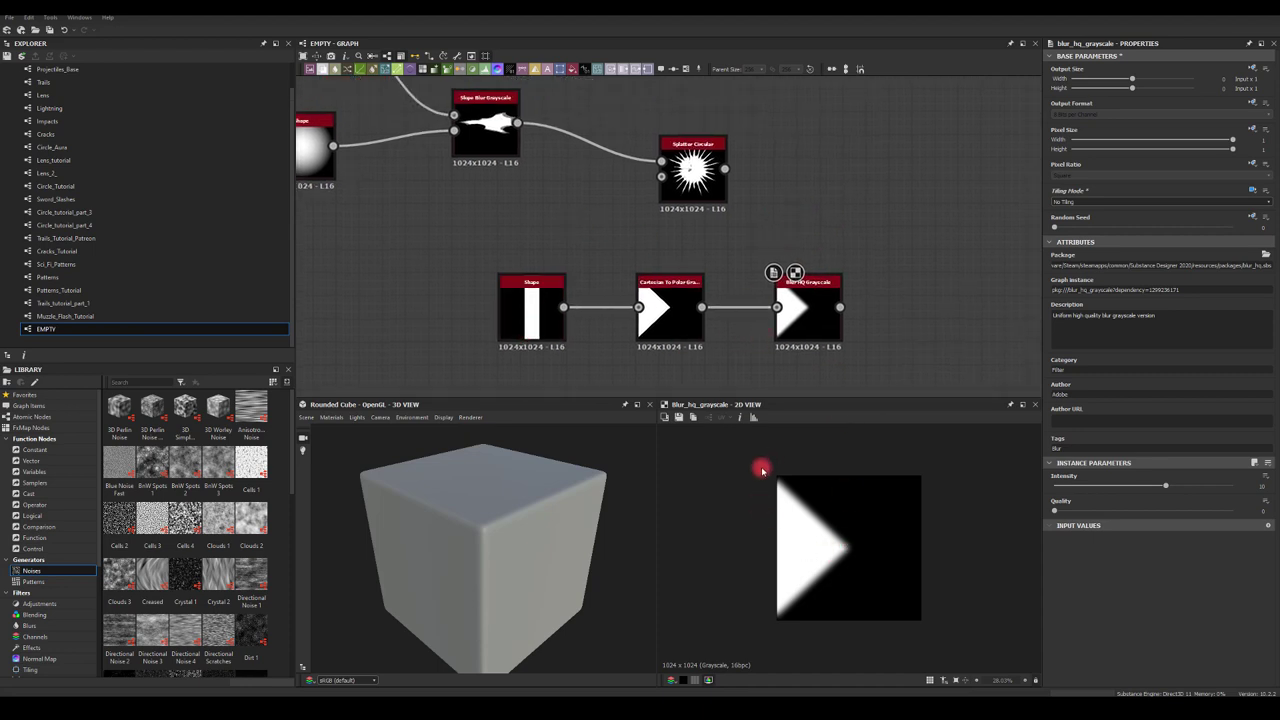
left_click(527, 325)
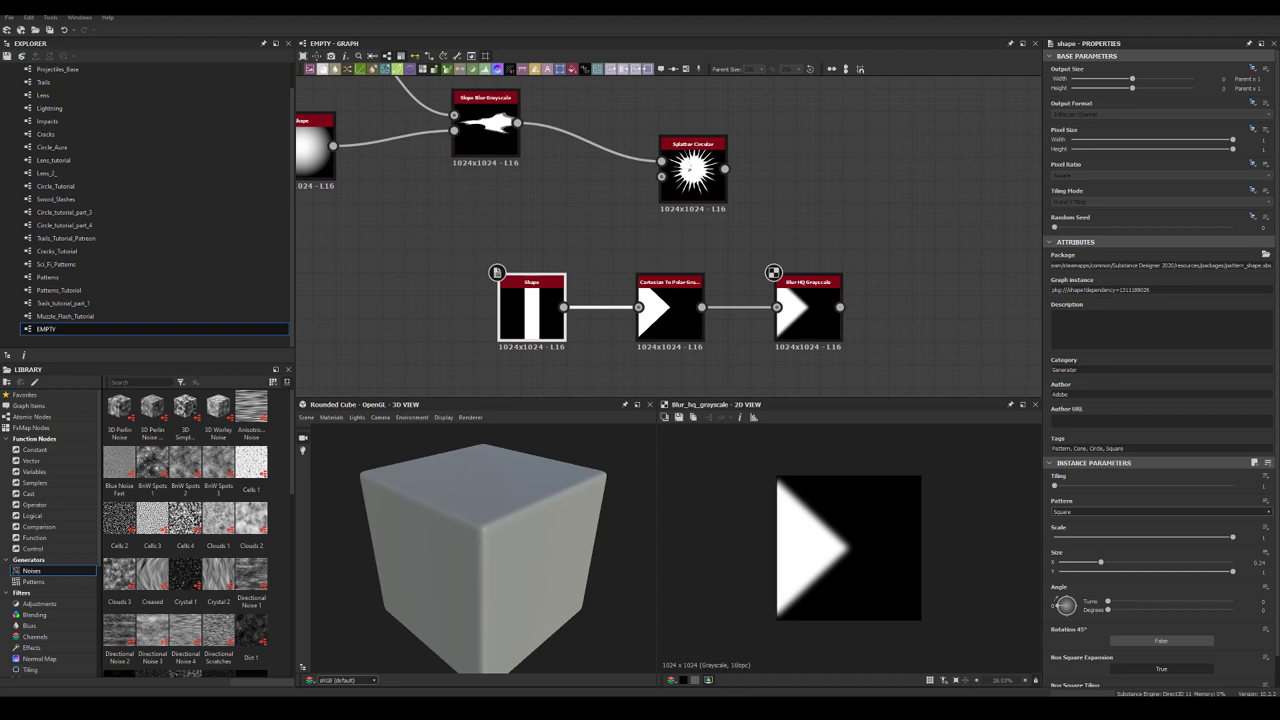
mouse_move(1104, 565)
left_mouse_down()
mouse_move(1197, 563)
mouse_move(1087, 558)
left_mouse_up()
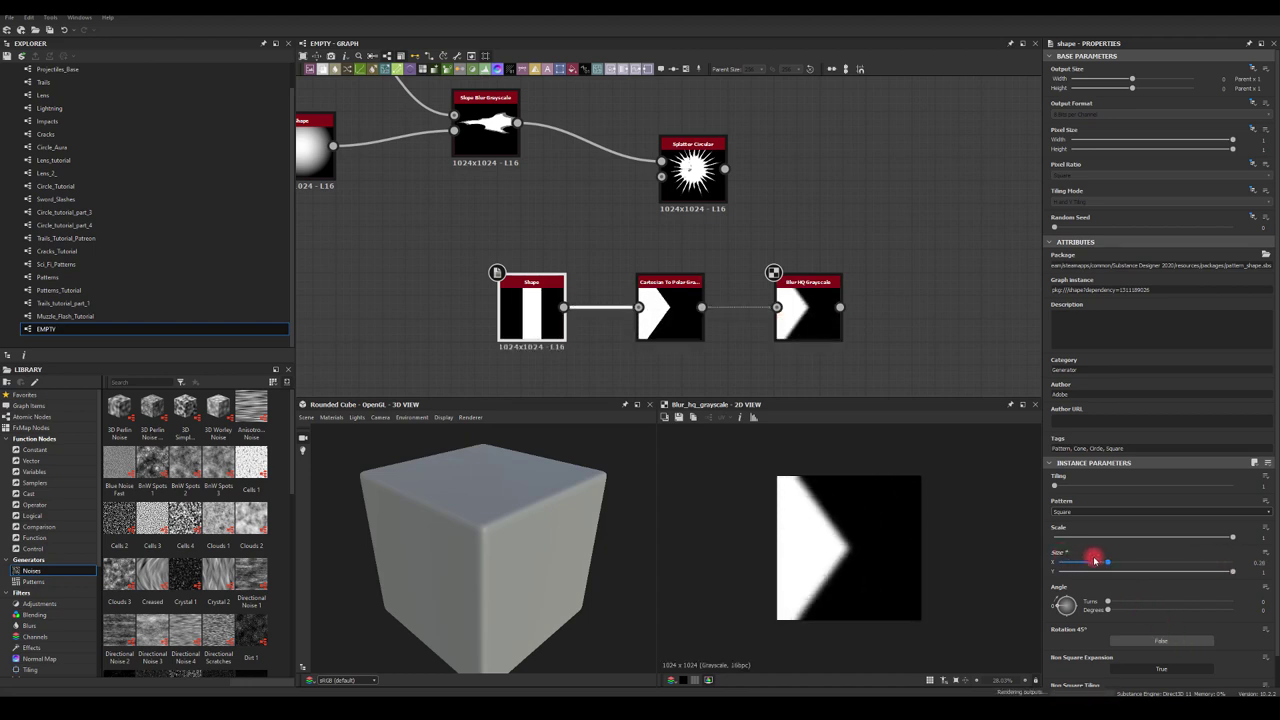
- Blend the Splatter Circular as foreground over the Blur HQ Grayscale as background in a new Blend node set to Multiply
middle_click_drag(826, 217, 786, 245)
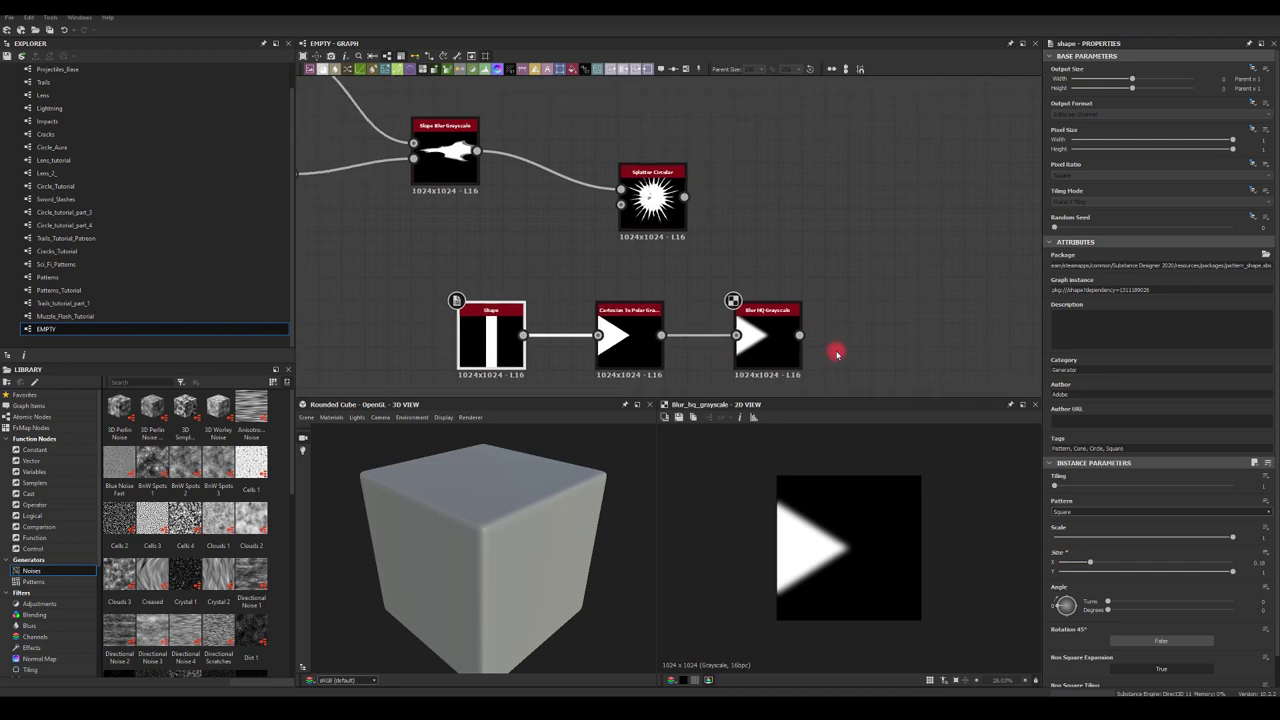
left_click_drag(800, 335, 871, 229)
left_click(892, 243)
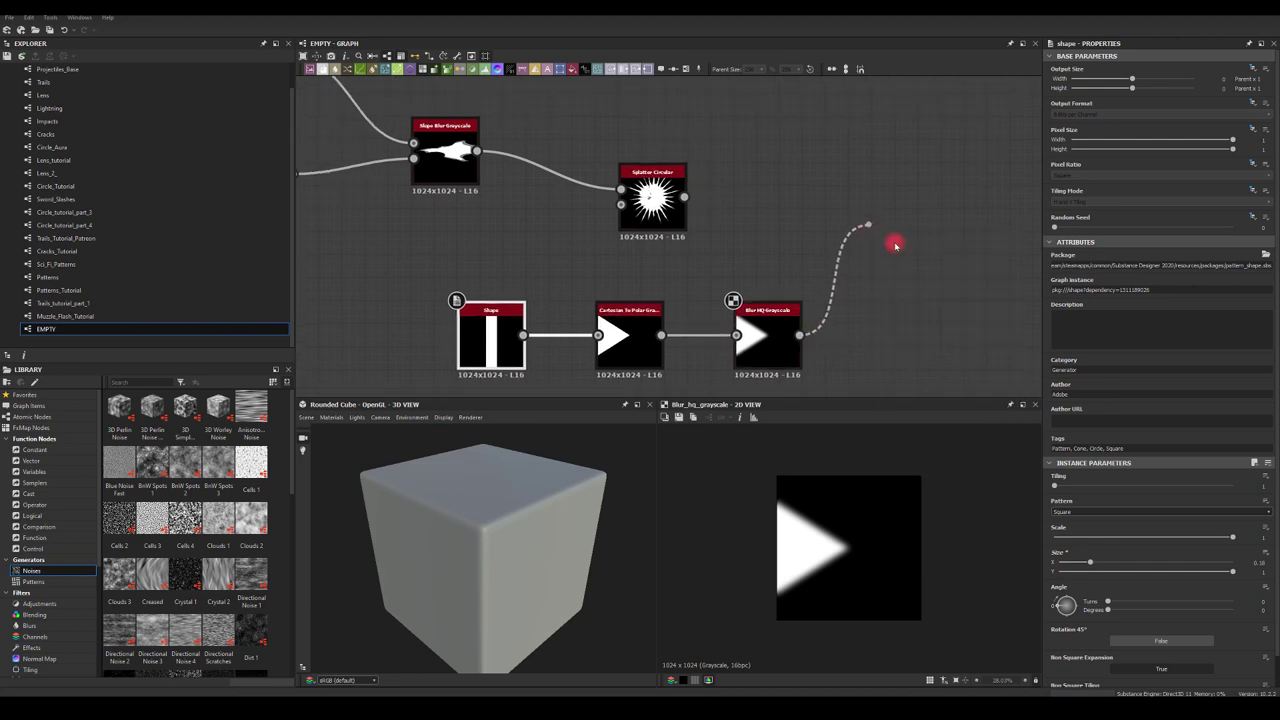
left_click_drag(684, 197, 921, 211)
left_click(1075, 289)
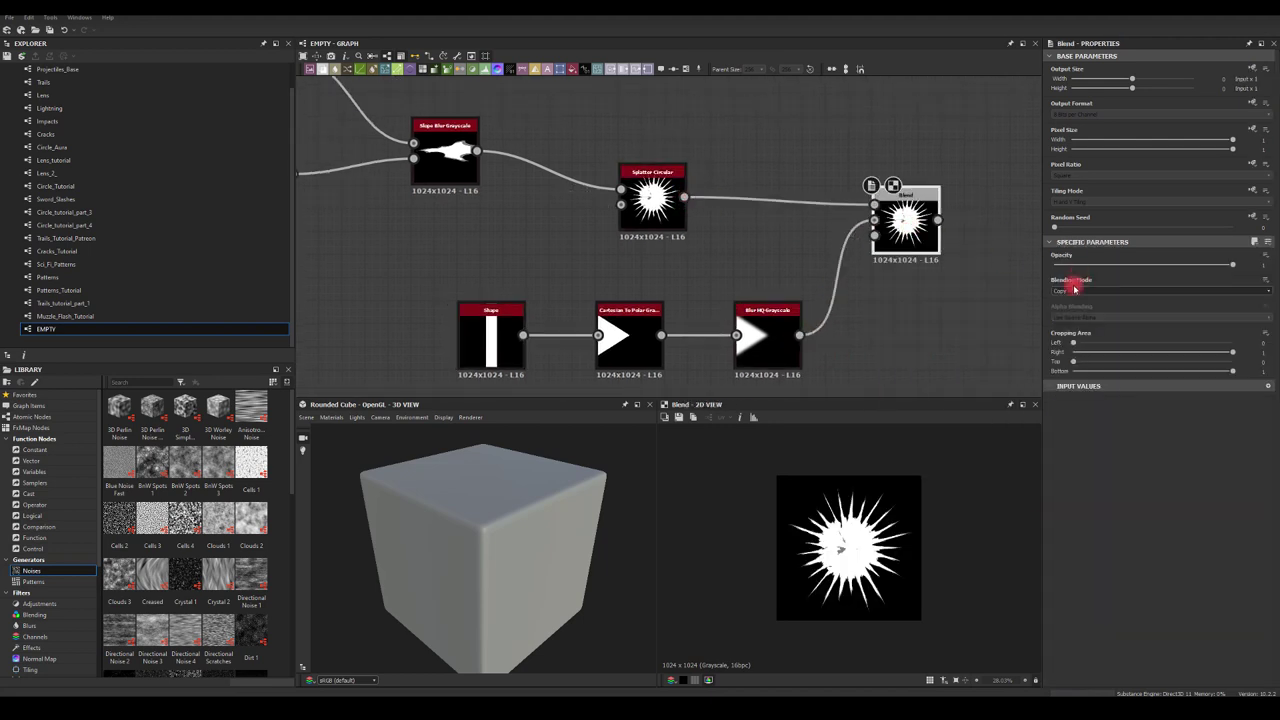
left_click(1063, 318)
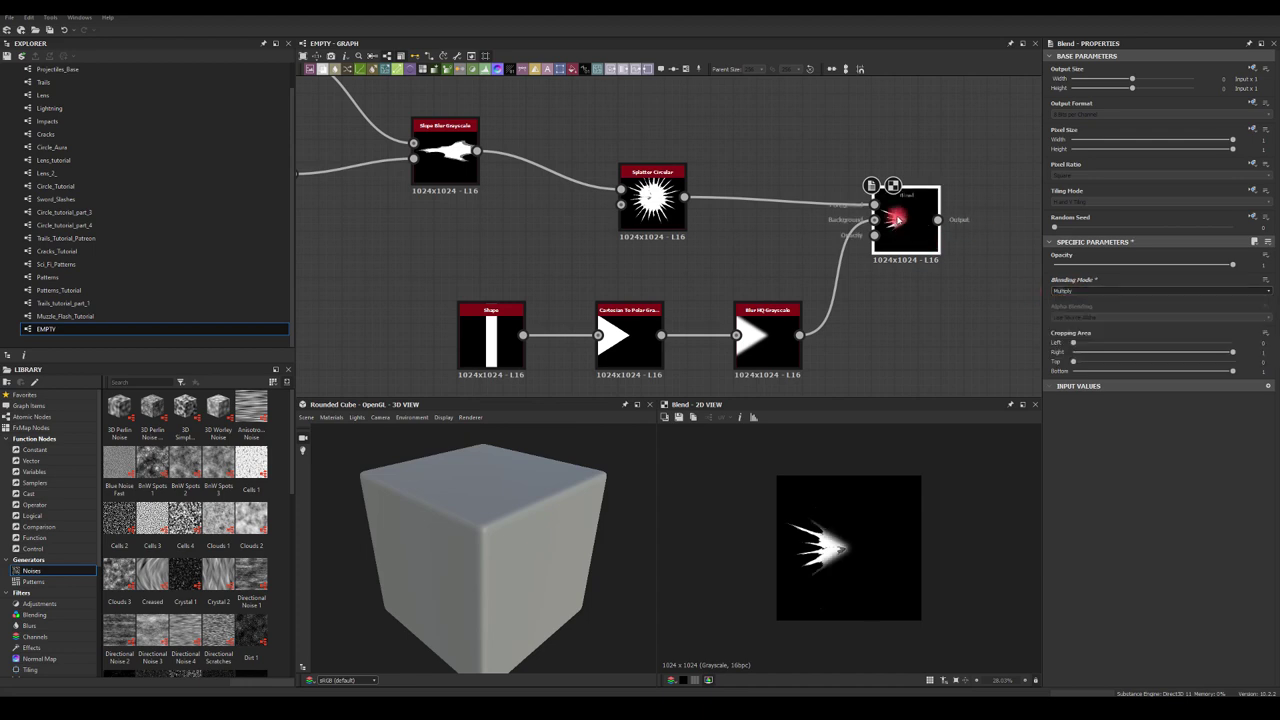
left_click_drag(896, 216, 893, 239)
- Lower the Blur HQ Grayscale's Intensity to about 2.37 and move the Multiply Blend closer to its source nodes
left_click(766, 345)
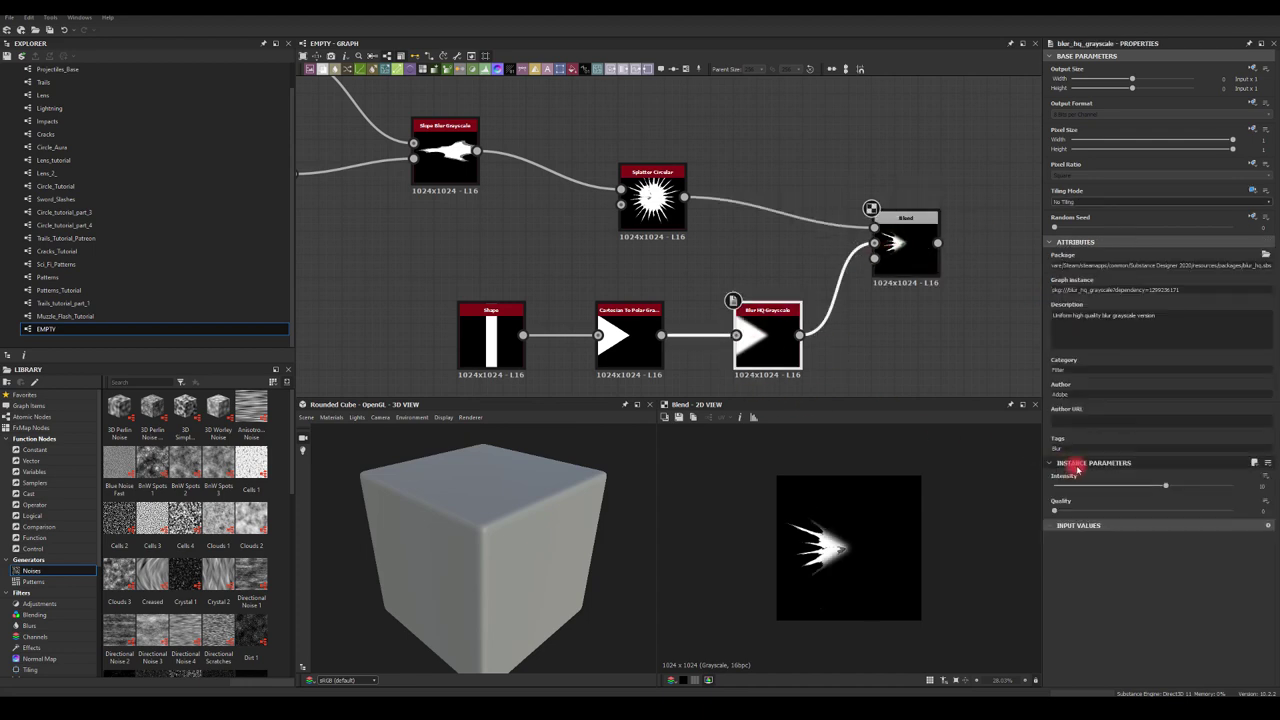
left_click_drag(1166, 486, 1080, 488)
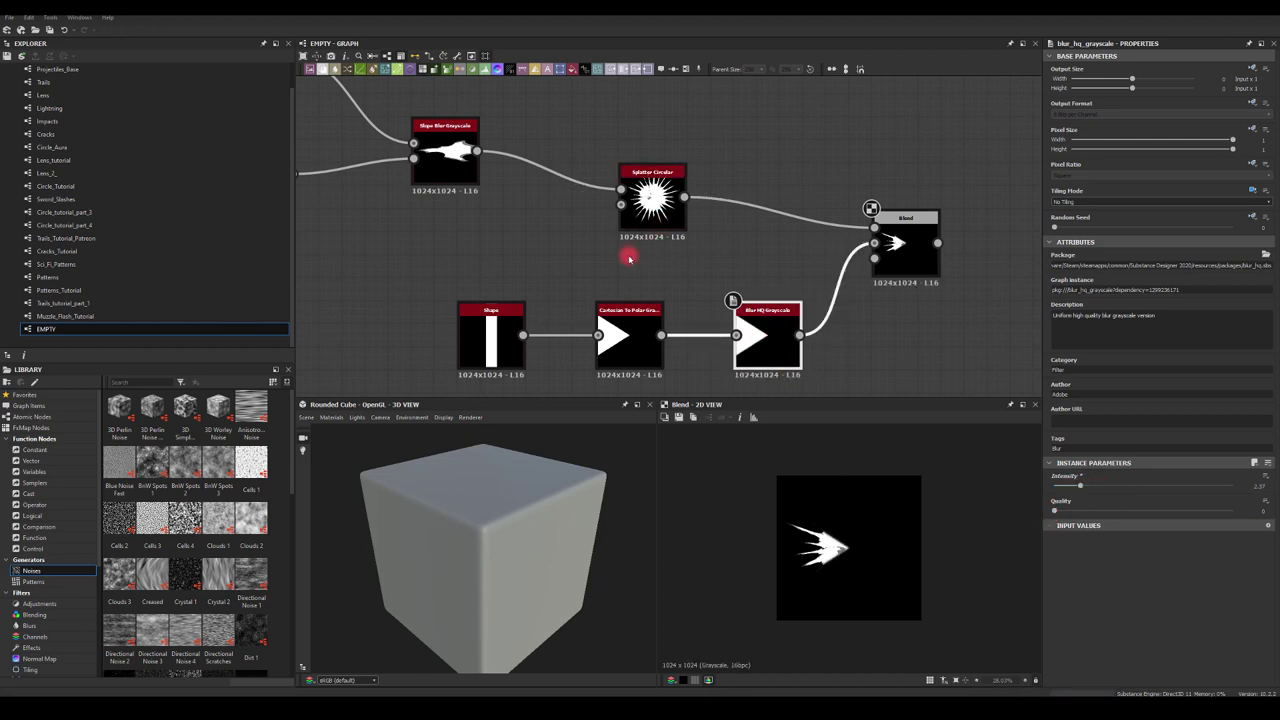
middle_click_drag(901, 119, 730, 151)
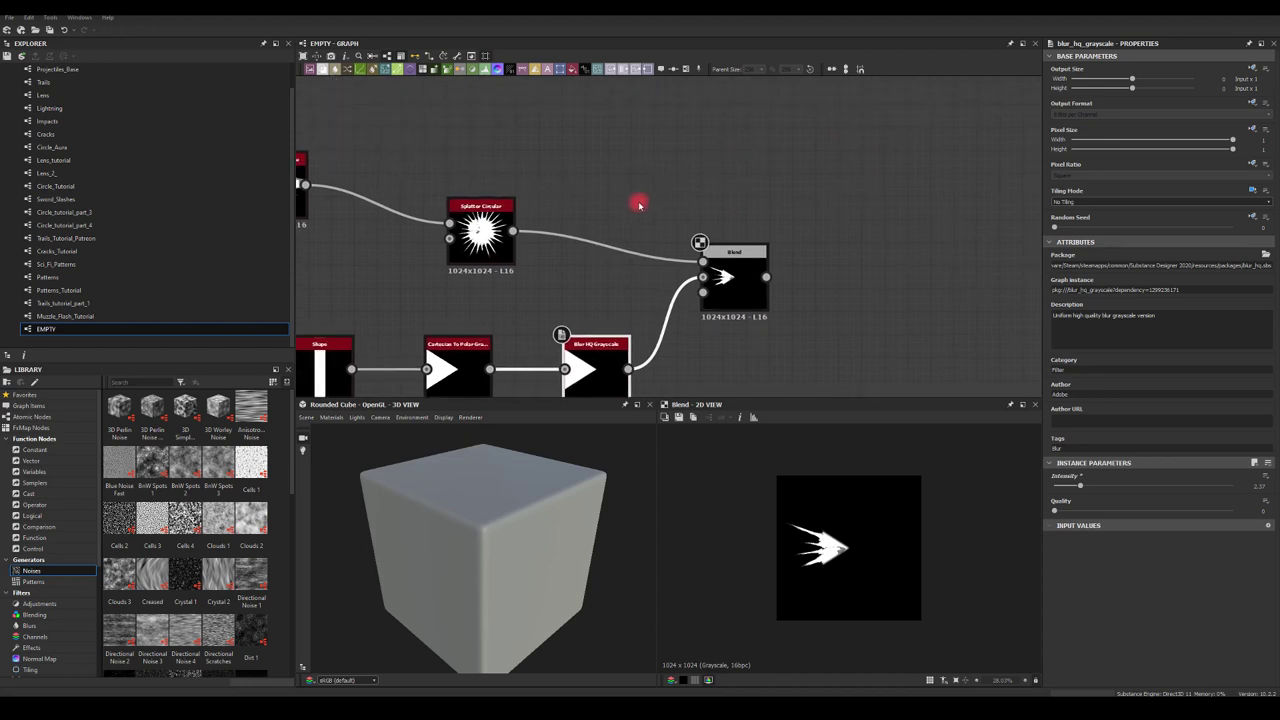
left_click_drag(707, 262, 655, 291)
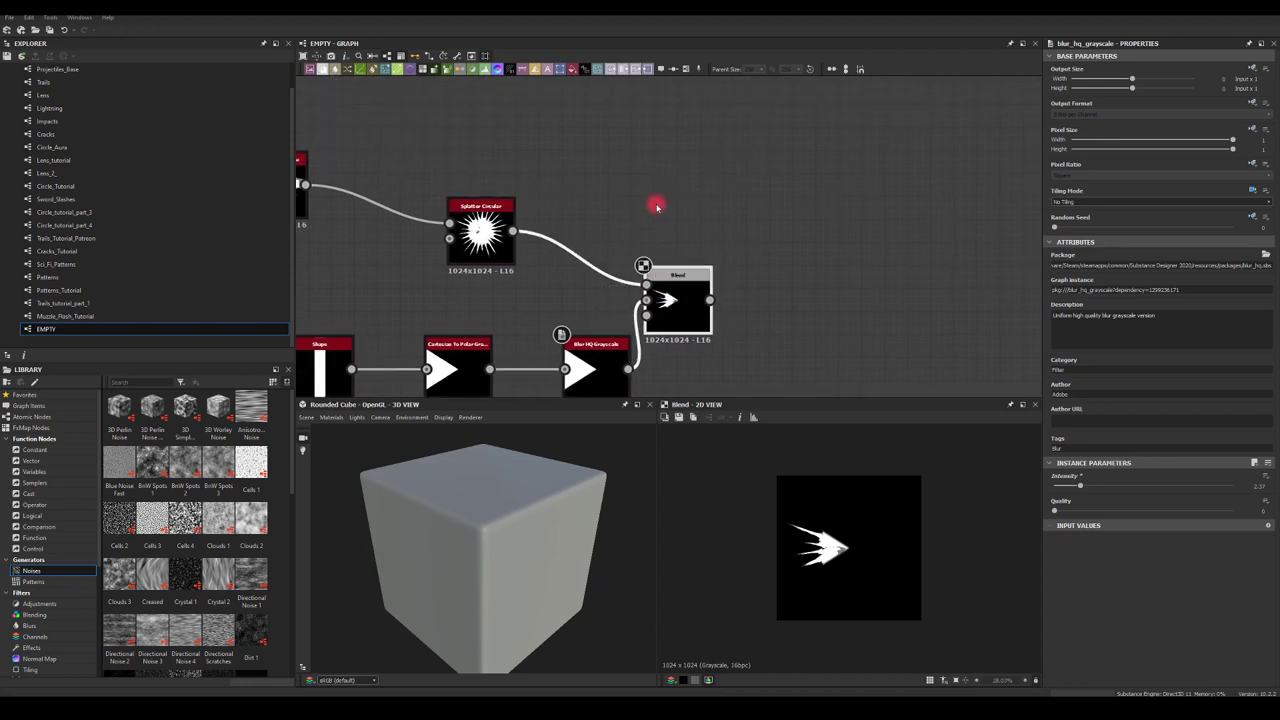
- Combine the Multiply Blend as foreground with the Slope Blur Grayscale as background in a new Blend set to Add (Linear Dodge)
middle_click_drag(657, 206, 726, 243)
left_click_drag(774, 334, 890, 210)
left_click(914, 240)
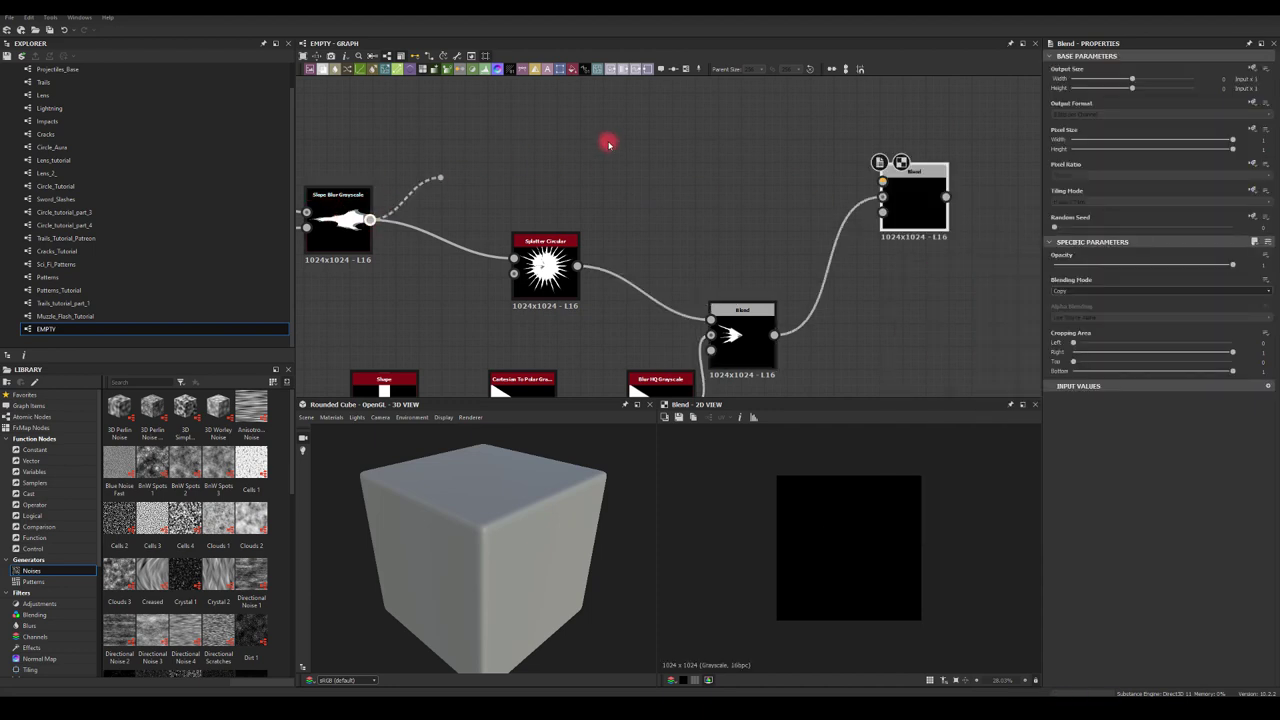
left_click_drag(608, 143, 882, 181)
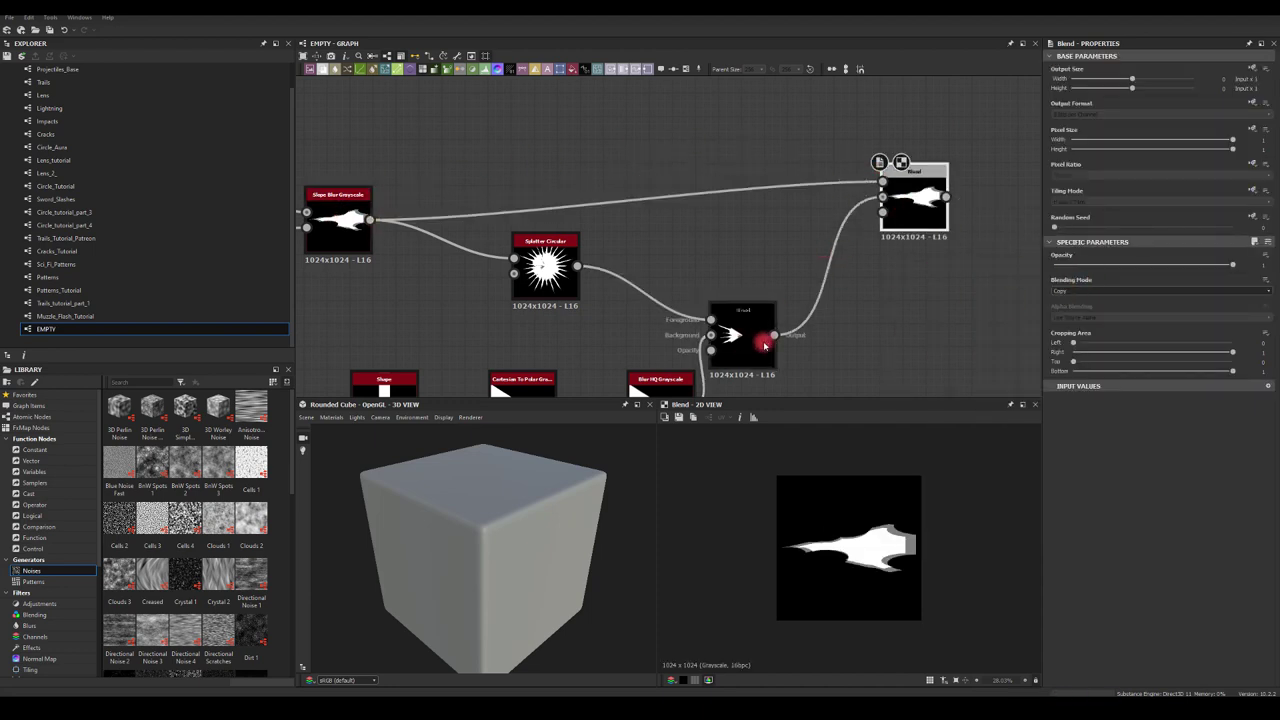
left_click_drag(765, 344, 882, 182)
mouse_move(374, 211)
left_mouse_down()
mouse_move(888, 204)
mouse_move(926, 228)
mouse_move(920, 214)
mouse_move(990, 214)
left_mouse_up()
left_click(1077, 291)
left_click(1075, 305)
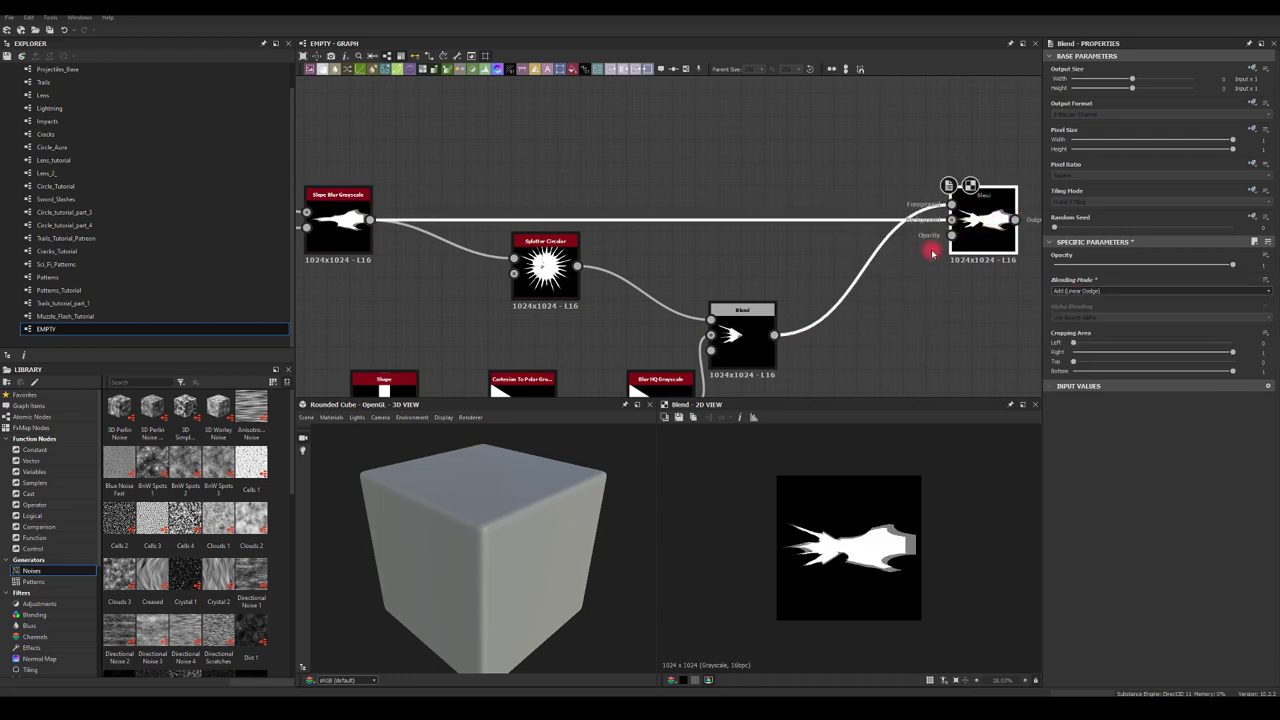
- Insert a Transformation 2D between the Multiply and Add Blends and shift its spikes horizontally onto the wide end of the flash
left_click_drag(774, 335, 950, 208)
left_click(859, 285)
left_click(858, 284)
double_click(974, 214)
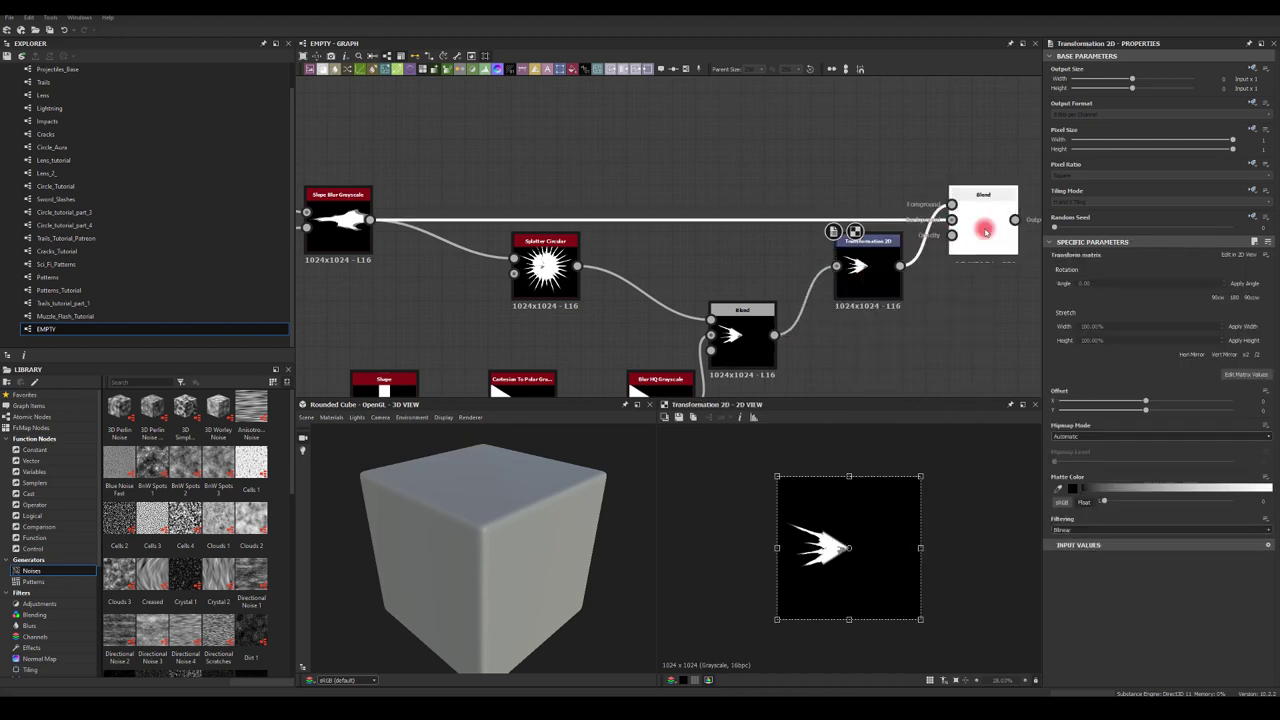
left_click(885, 252)
left_click_drag(809, 548, 871, 540)
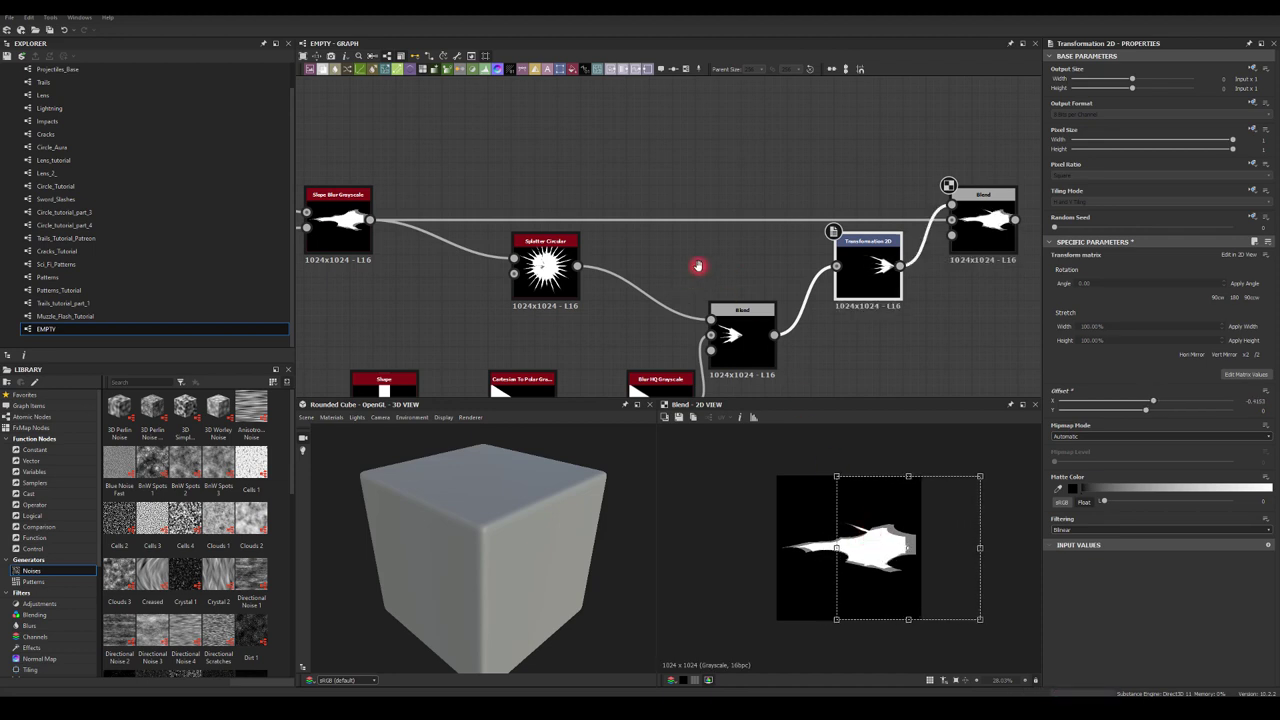
- Increase the Splatter Circular's Radius to 0.27
middle_click_drag(698, 266, 768, 112)
middle_click_drag(639, 191, 603, 221)
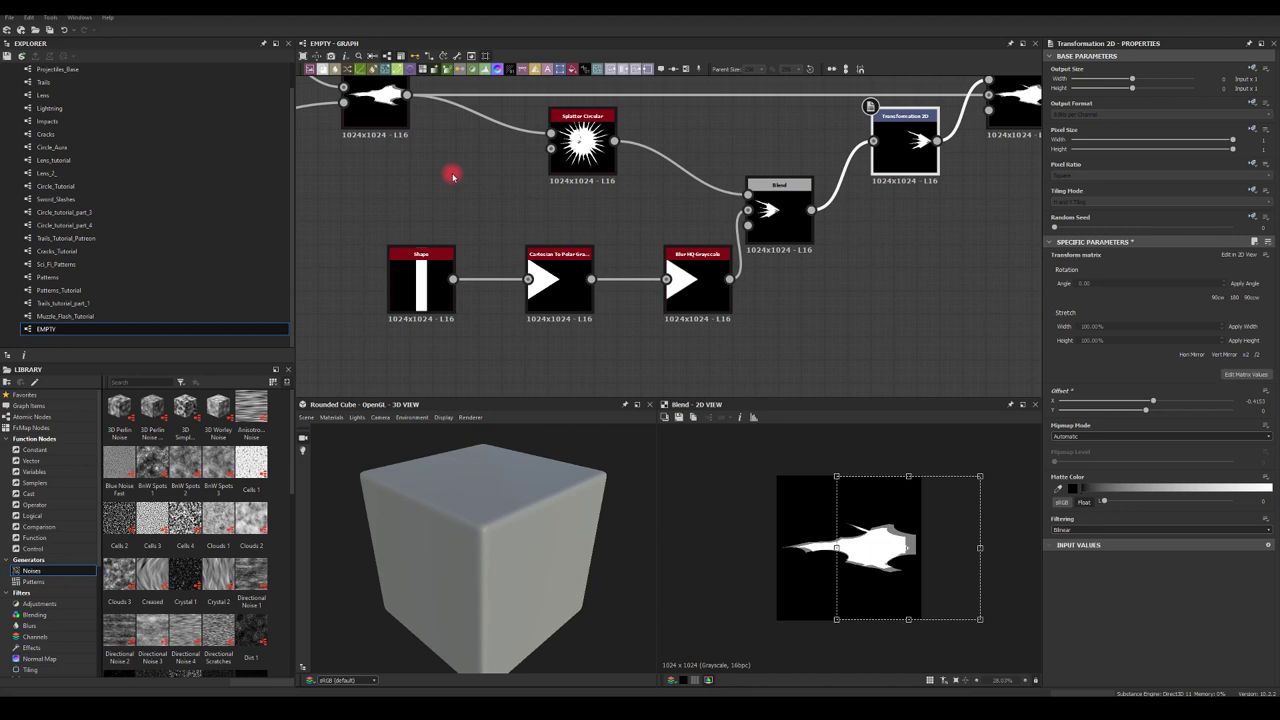
middle_click_drag(460, 206, 406, 260)
left_click(541, 184)
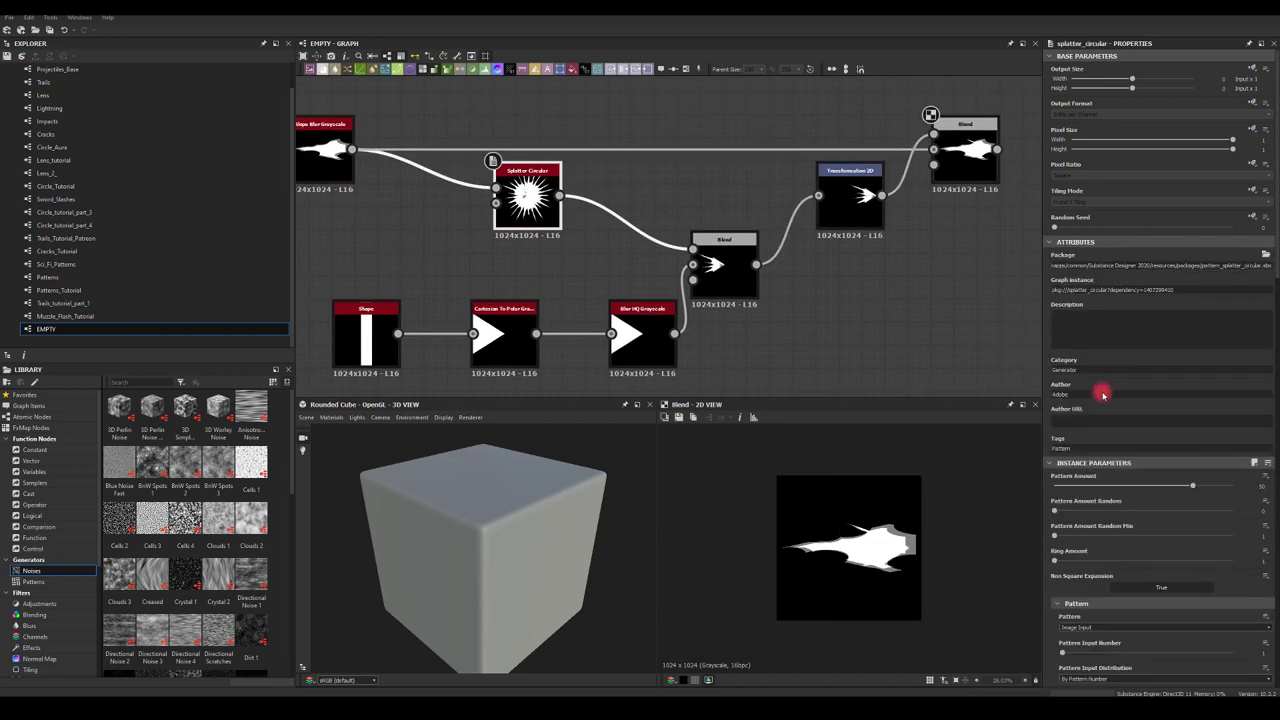
scroll(1090, 565, "down", 3)
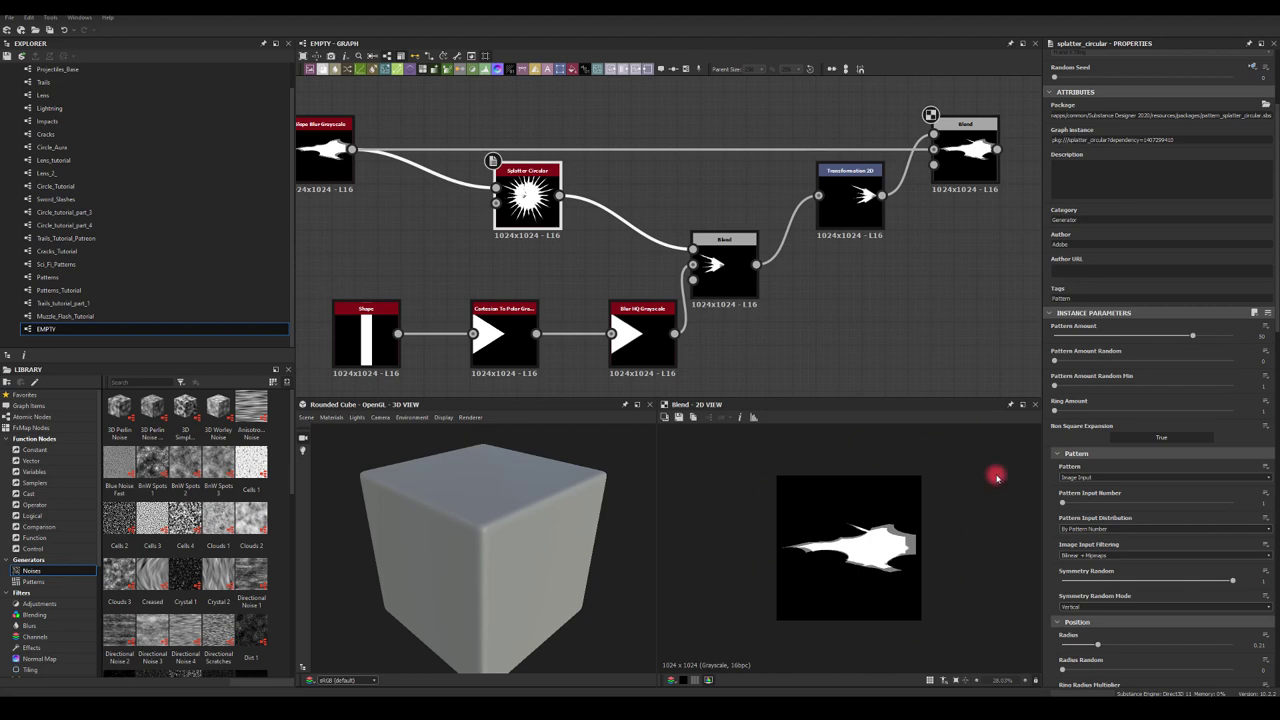
scroll(1085, 486, "down", 5)
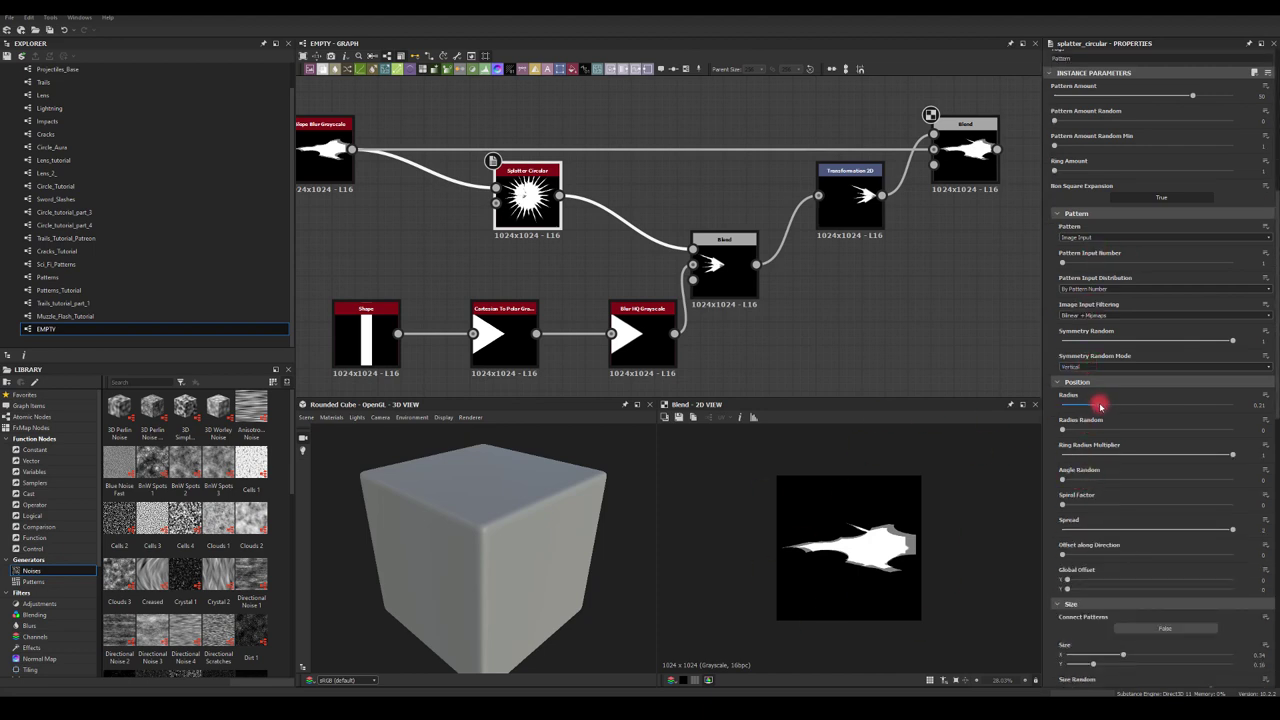
mouse_move(1100, 405)
left_mouse_down()
mouse_move(1130, 409)
mouse_move(1108, 412)
left_mouse_up()
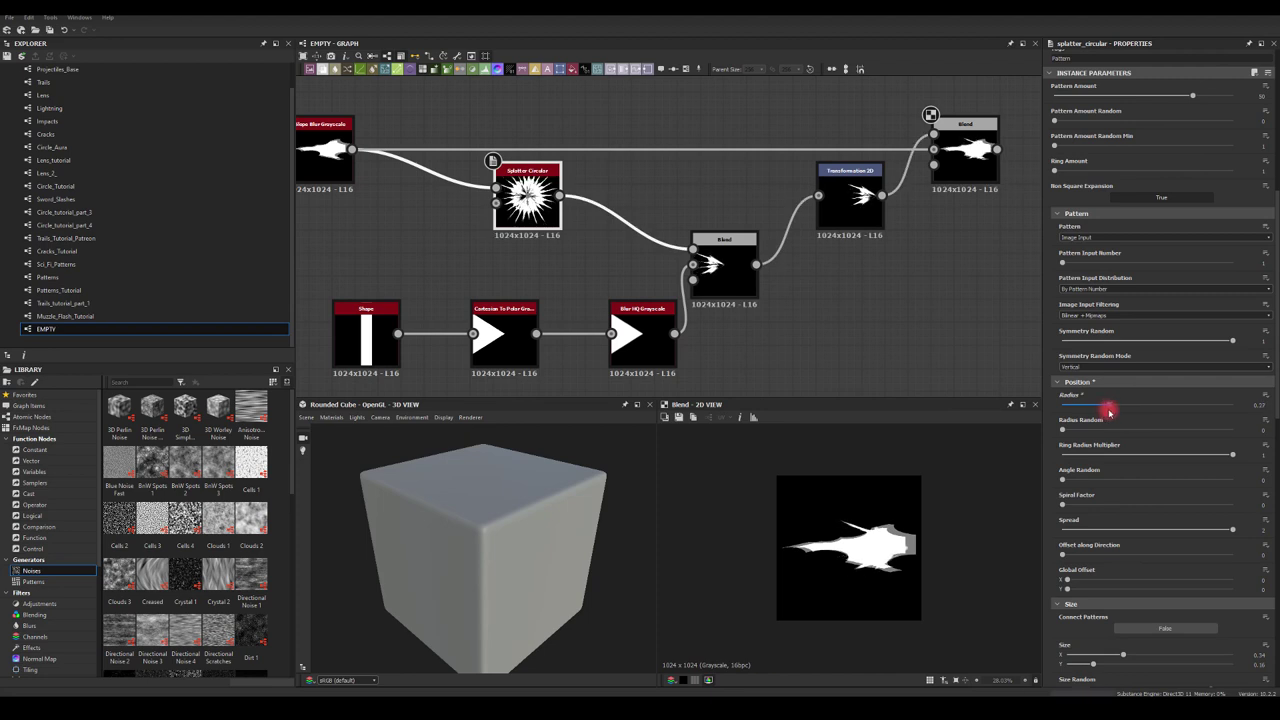
- Enlarge the spikes with the Transformation 2D and reposition them over the wide end of the flash
middle_click_drag(914, 259, 850, 316)
left_click(786, 252)
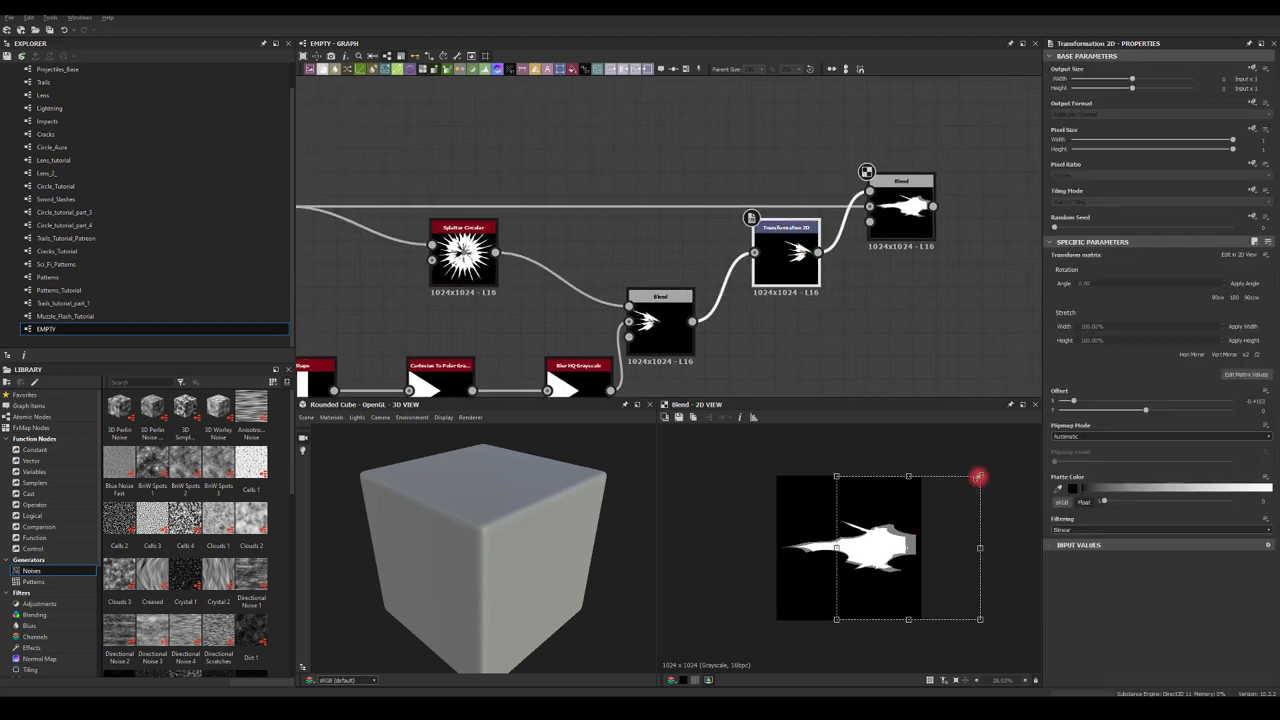
left_click_drag(978, 476, 1005, 448)
left_click_drag(879, 557, 884, 558)
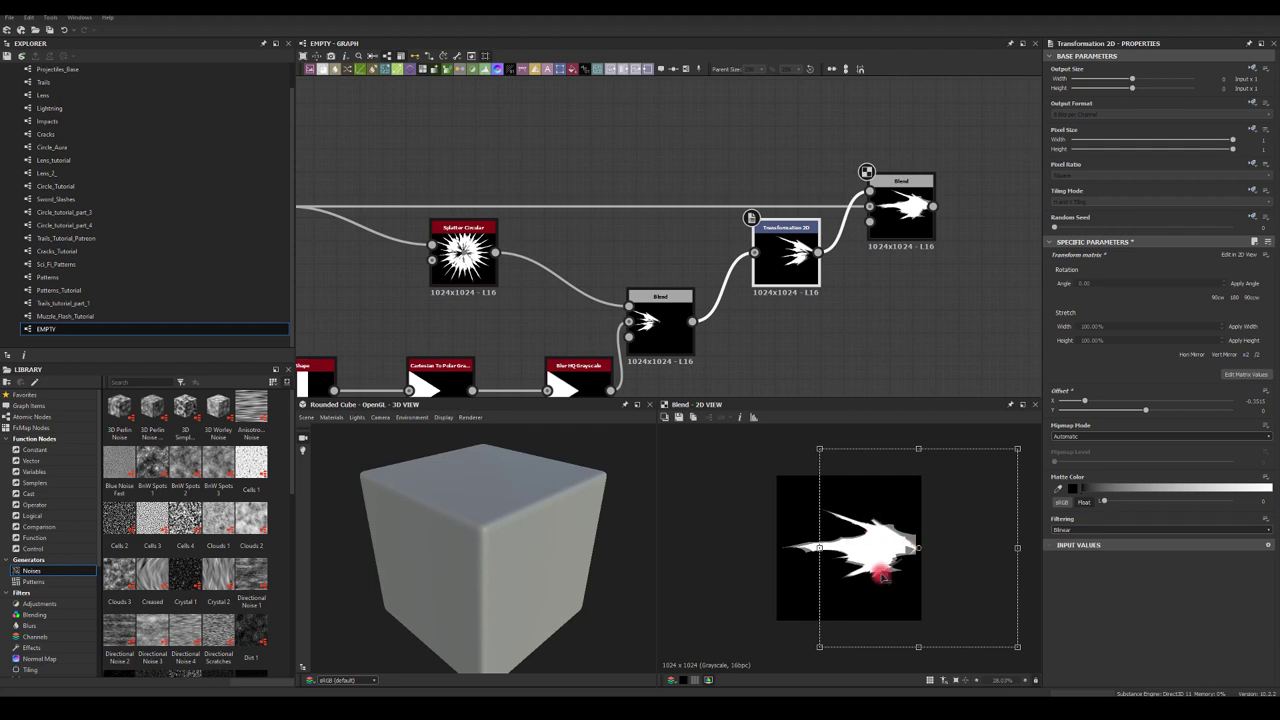
left_click(771, 354)
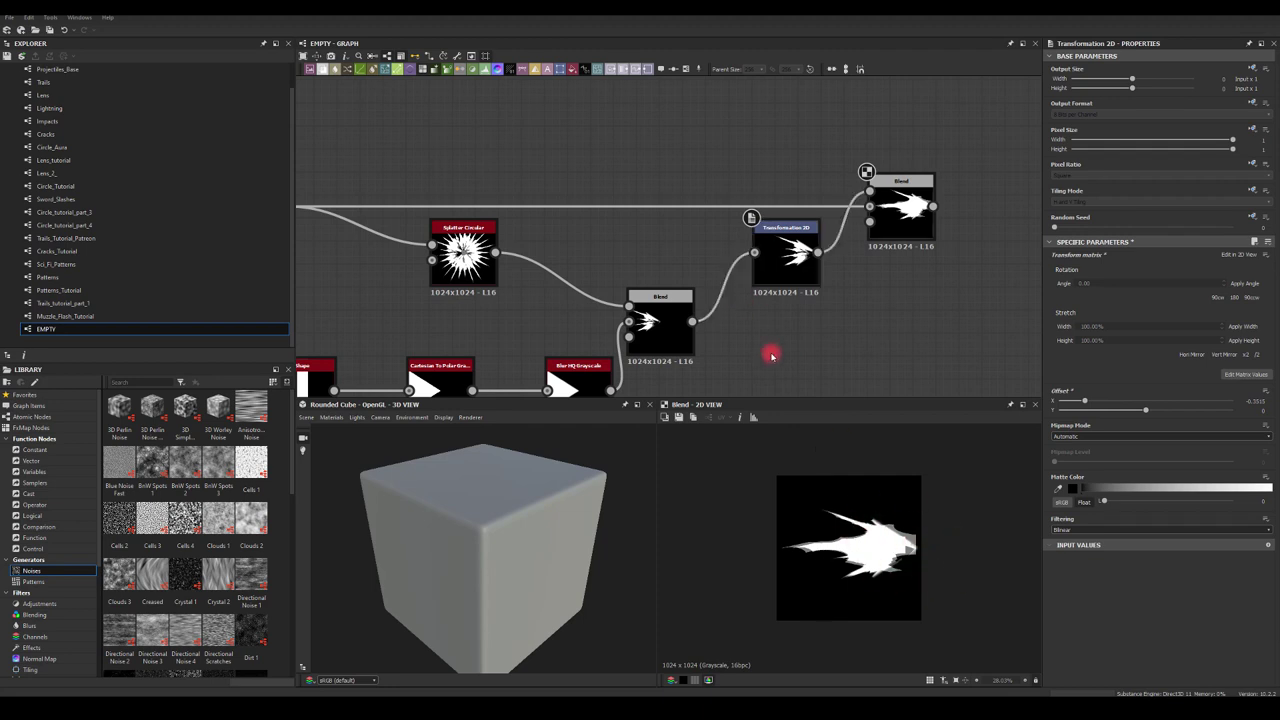
- Raise the Splatter Circular's Pattern Amount to 64
middle_click_drag(771, 354, 917, 194)
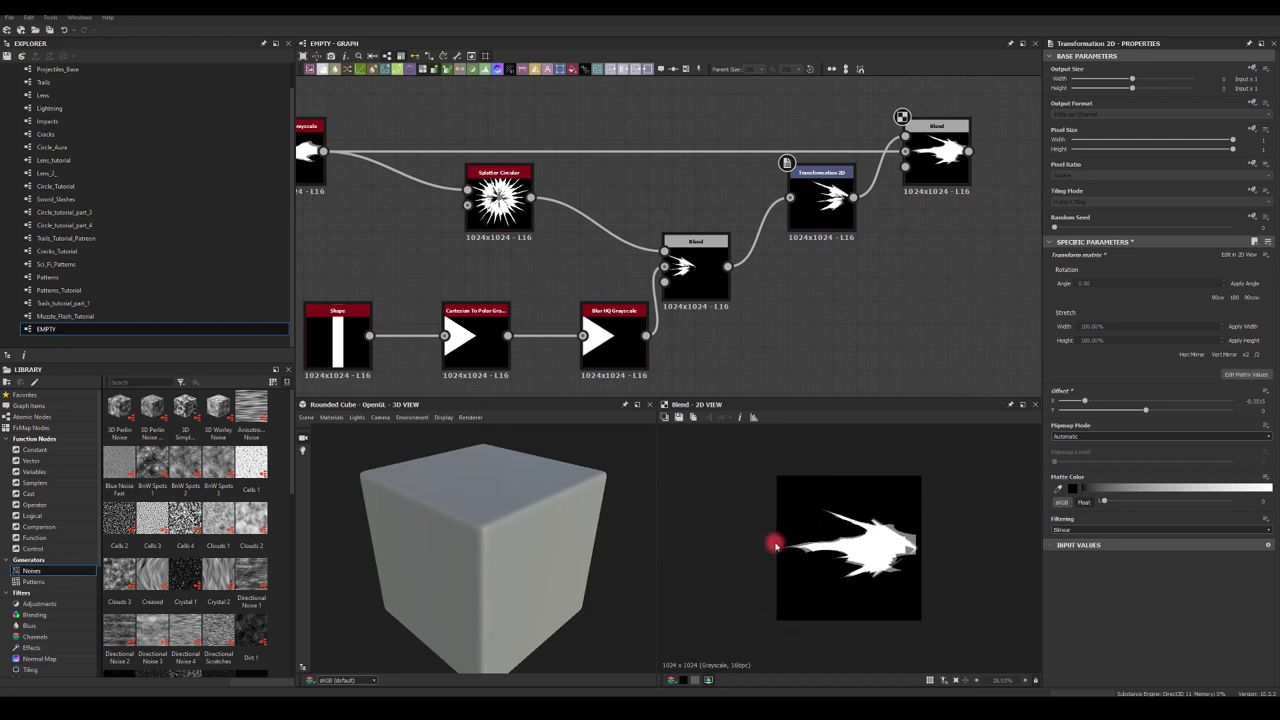
left_click(500, 202)
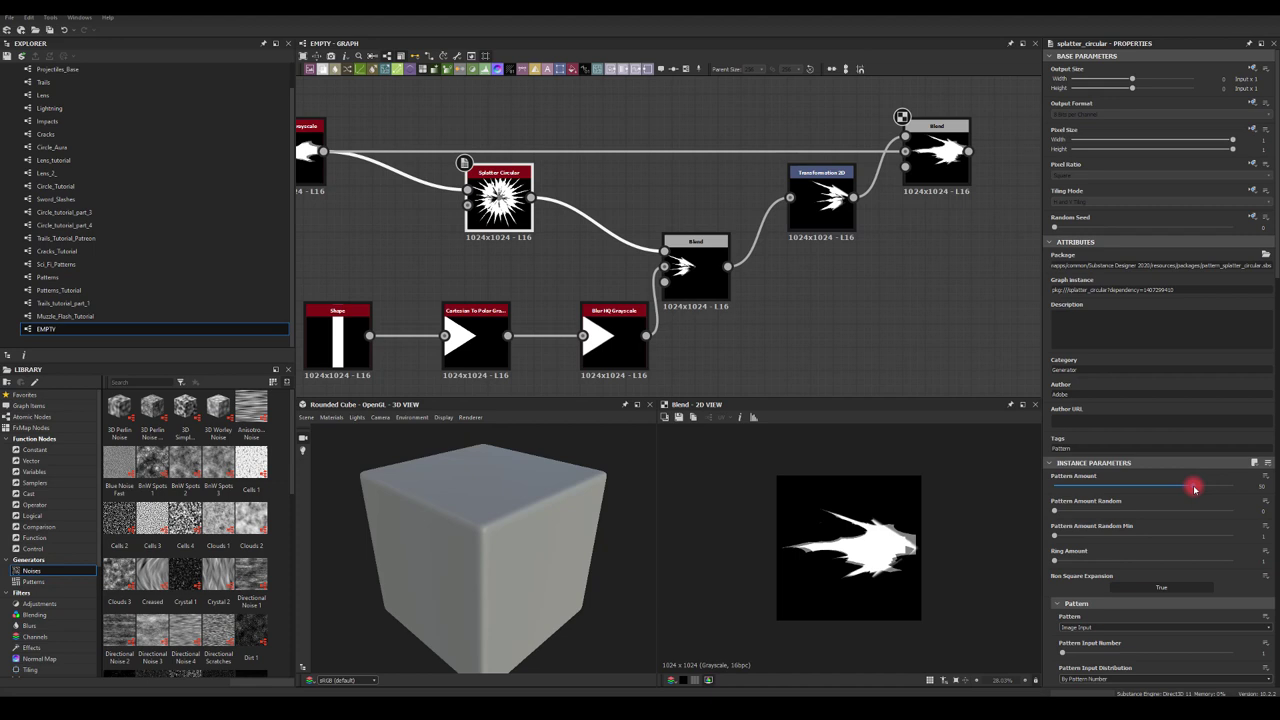
left_click_drag(1194, 487, 1269, 490)
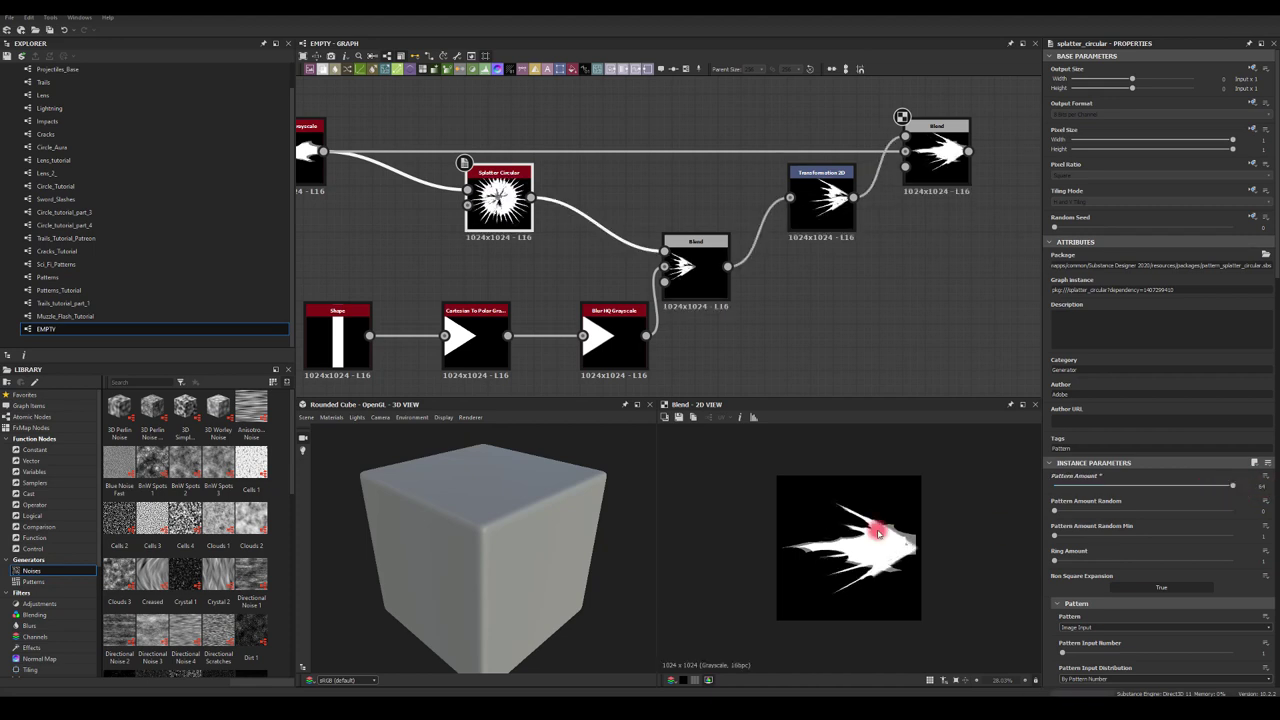
scroll(1046, 560, "down", 3)
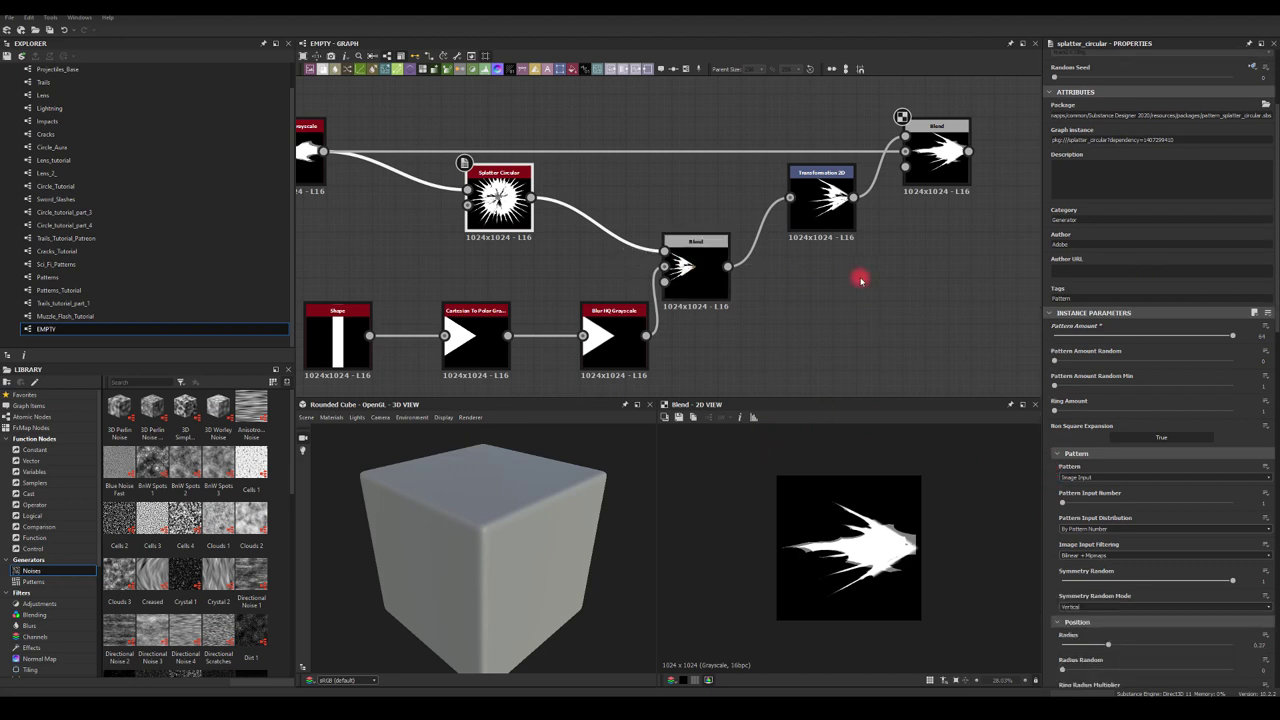
- Add another Blend node that takes the Add Blend's output as its background
middle_click_drag(898, 259, 681, 351)
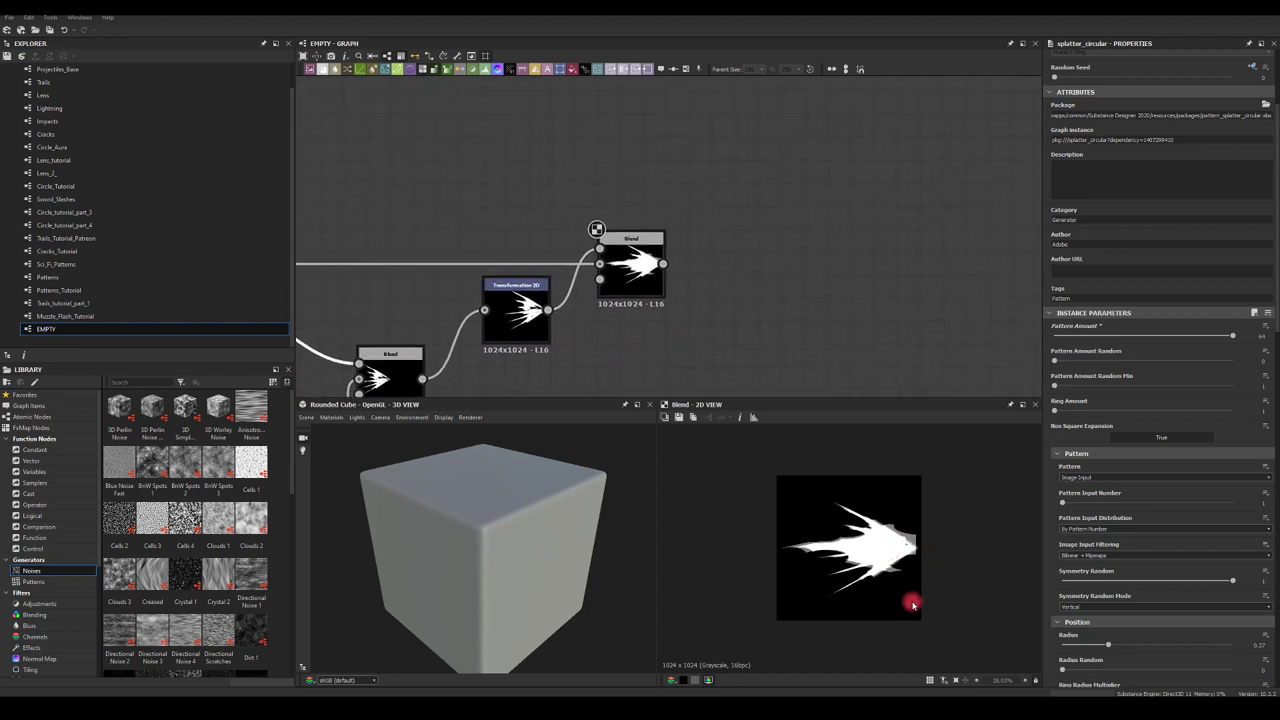
left_click_drag(662, 263, 905, 207)
type("bl")
left_click(830, 285)
- Add a Shape node above the Add Blend and connect it to the new Blend's foreground
key("space")
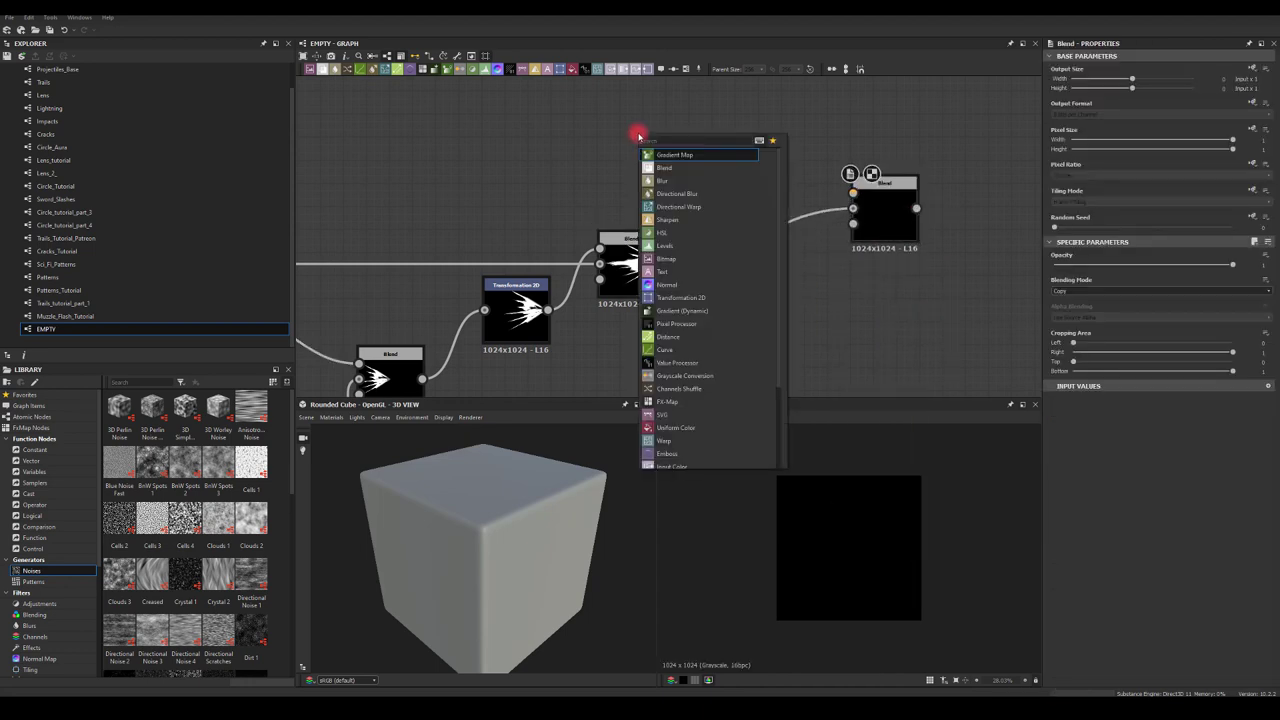
type("shape")
key("Return")
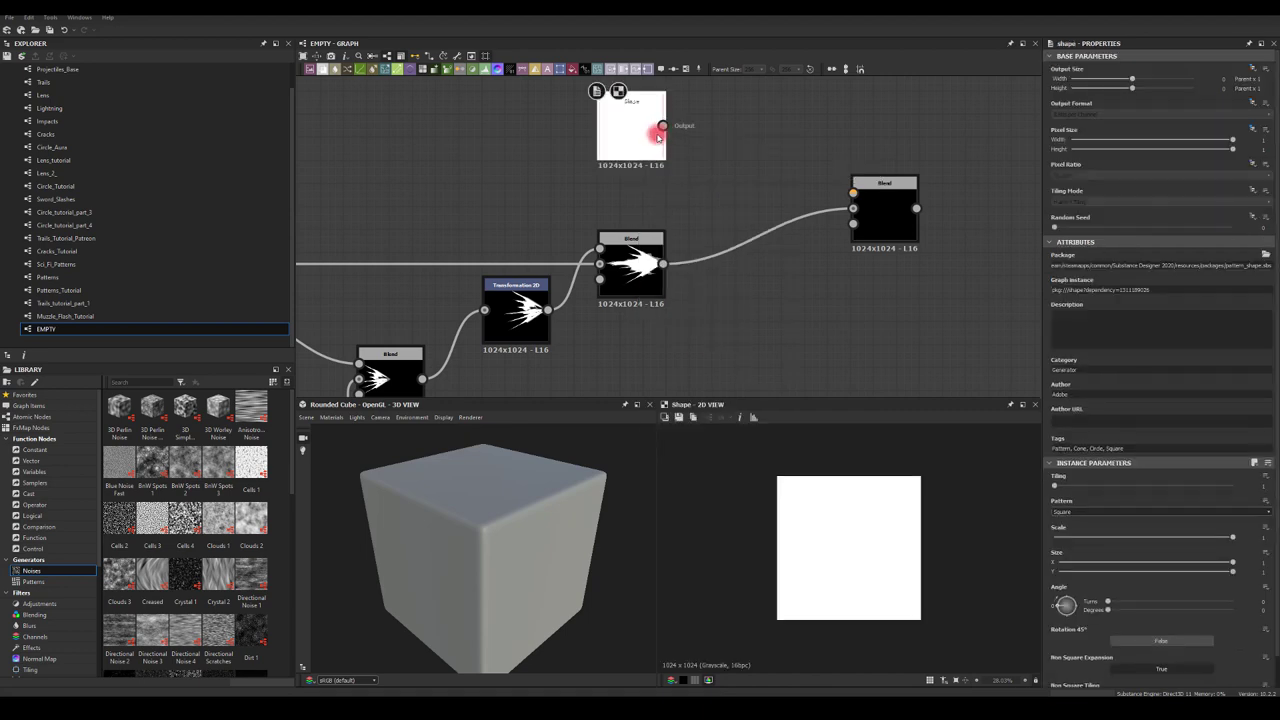
left_click_drag(662, 126, 852, 192)
left_click(863, 203)
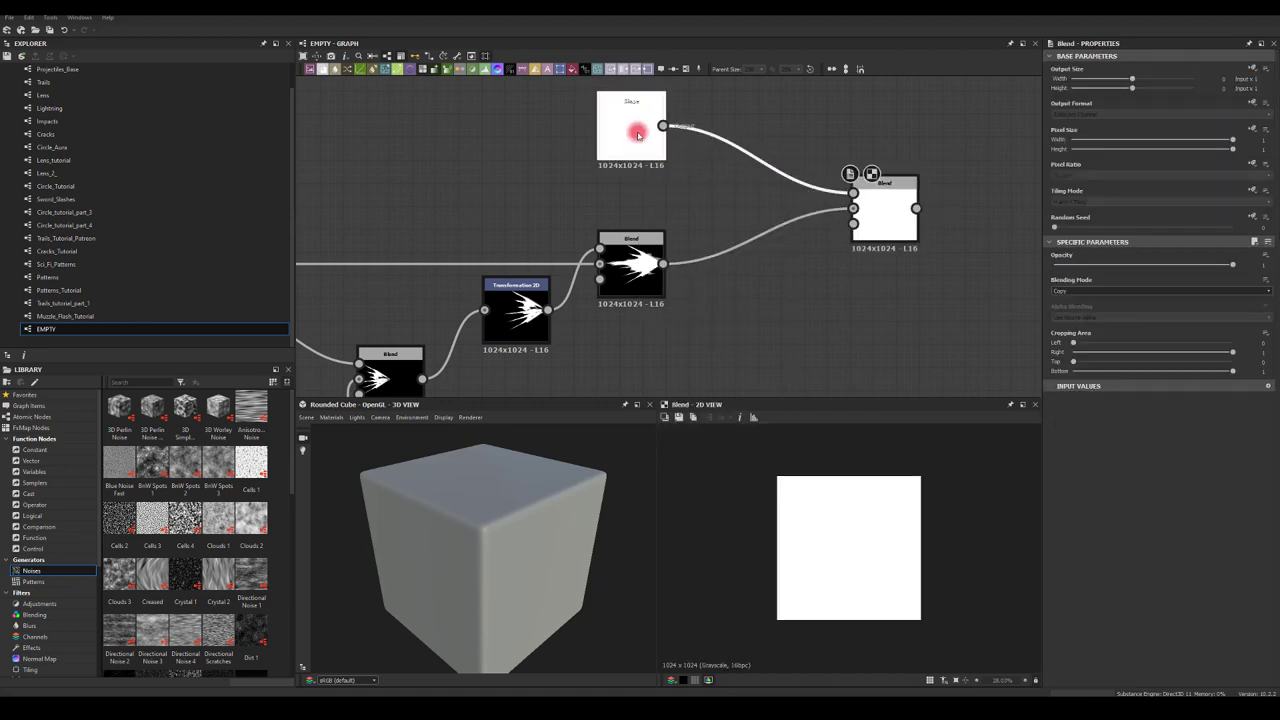
- Change the new Shape's Pattern from Square to a disc
left_click(637, 133)
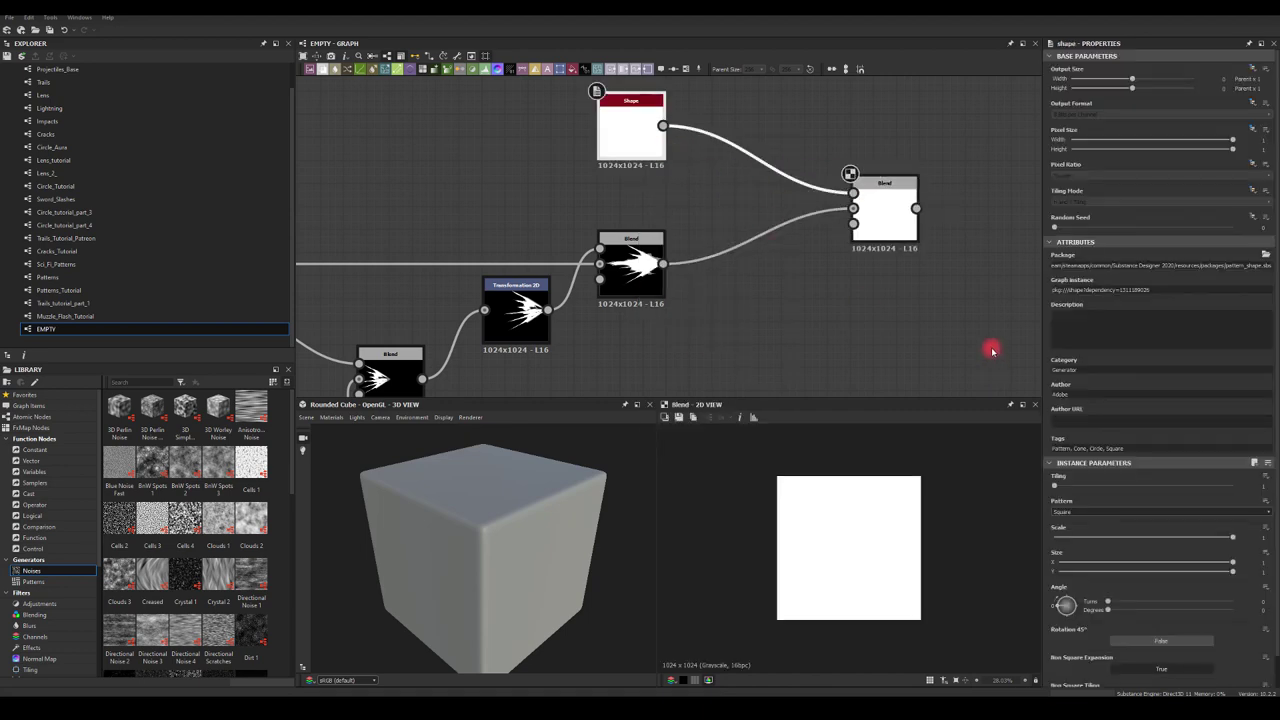
left_click(1070, 515)
left_click(1066, 524)
- Insert a Transformation 2D node between the disc Shape and the last Blend's foreground
left_click_drag(662, 126, 853, 194)
type("tra")
left_click(824, 133)
double_click(880, 215)
left_click(738, 150)
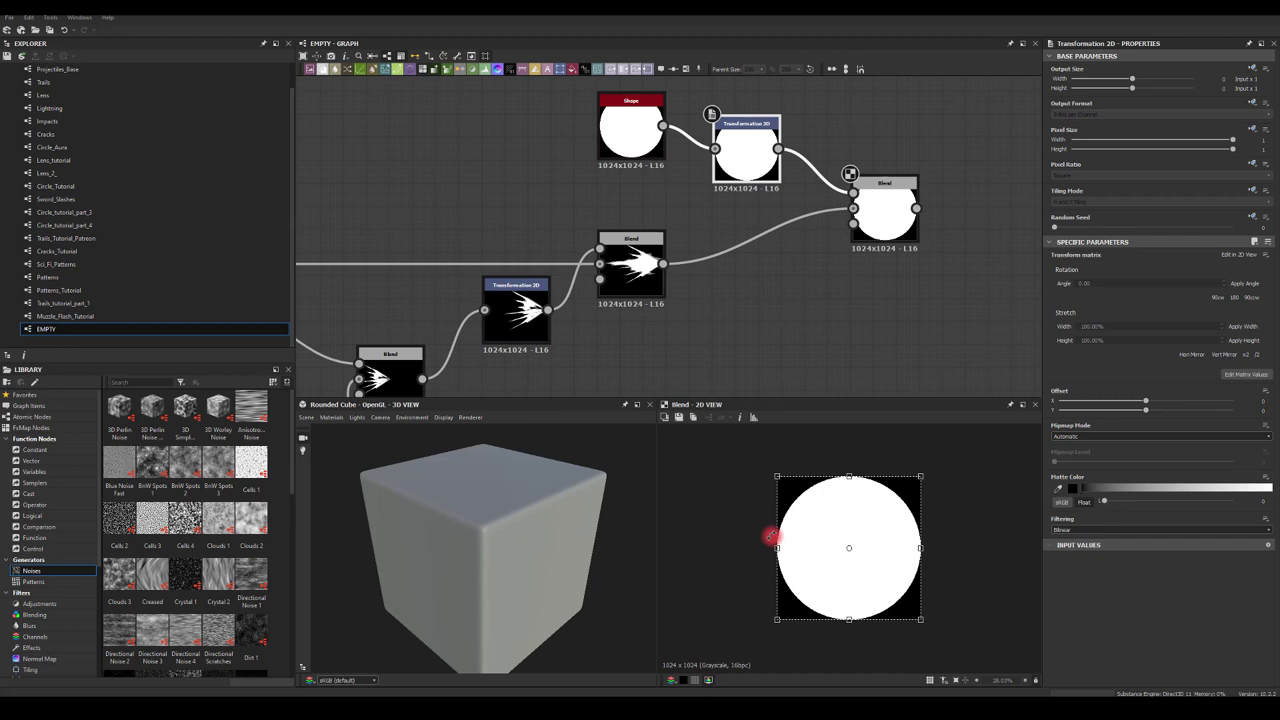
left_click(893, 206)
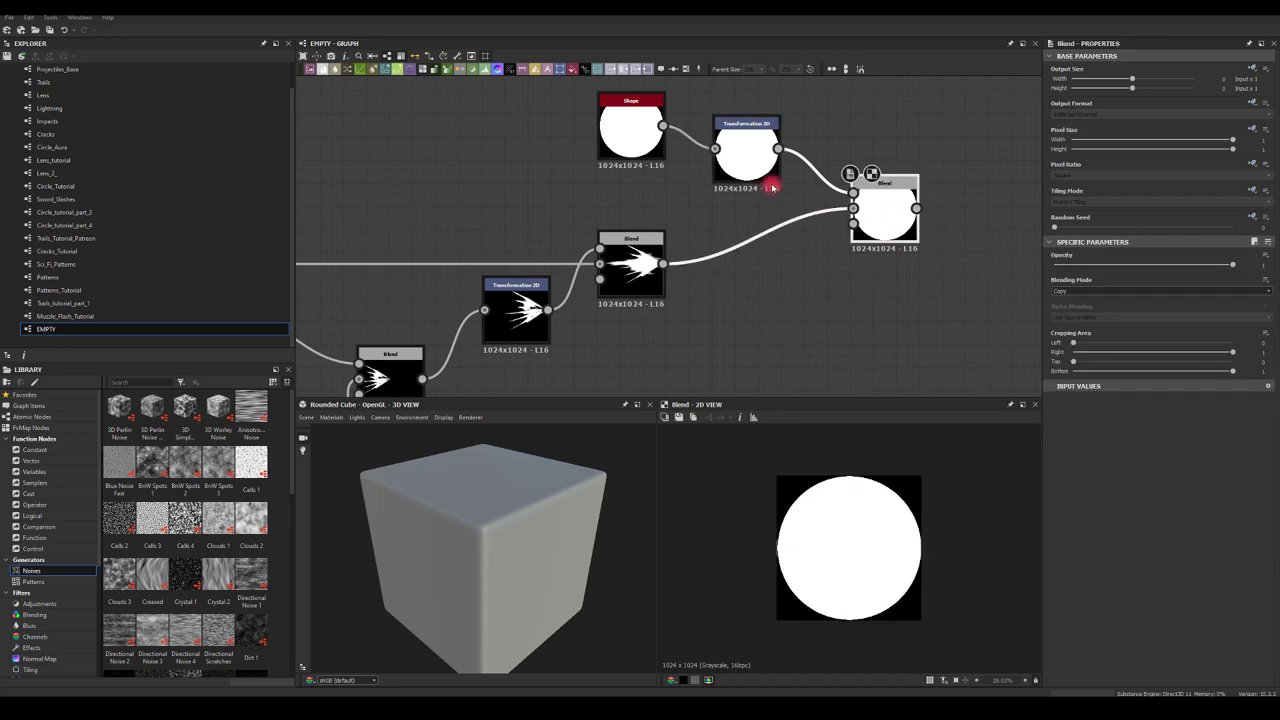
- Shift the disc's Transformation 2D to the right to an X offset of about -0.66 and set its Tiling Mode to No Tiling
left_click(738, 150)
left_click_drag(812, 553, 907, 552)
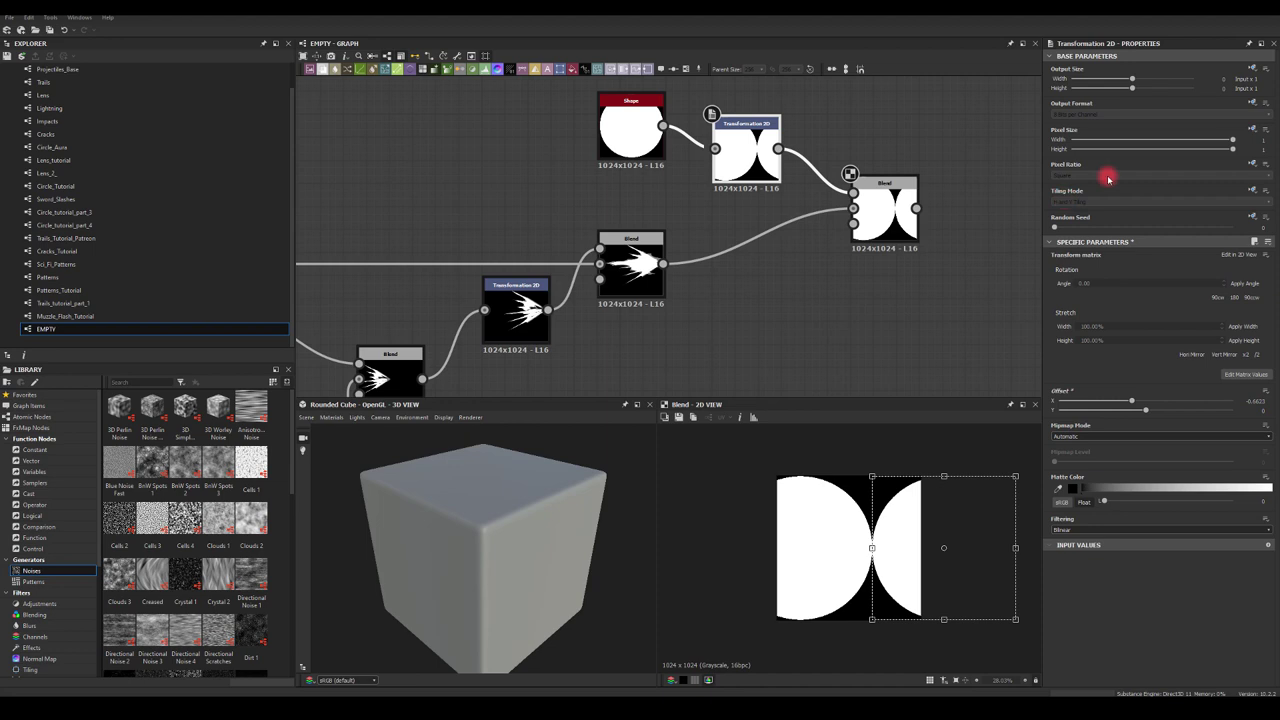
left_click(1256, 194)
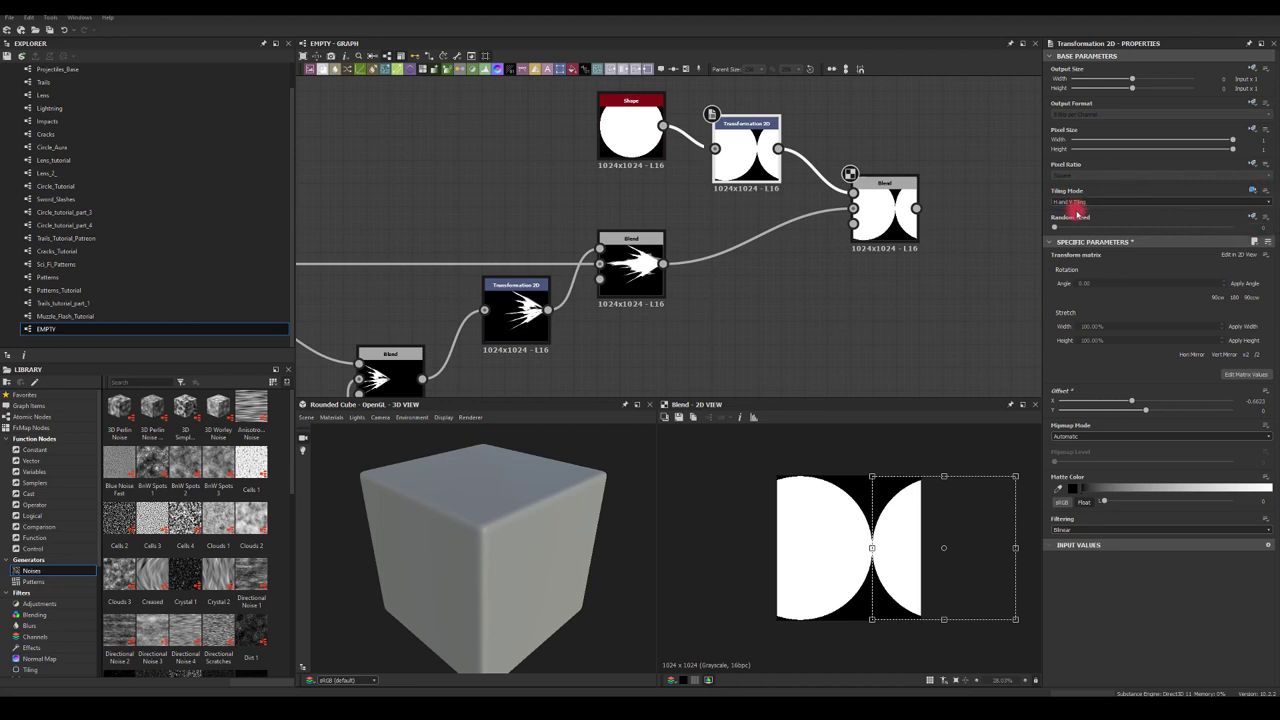
left_click(1075, 203)
left_click(1063, 213)
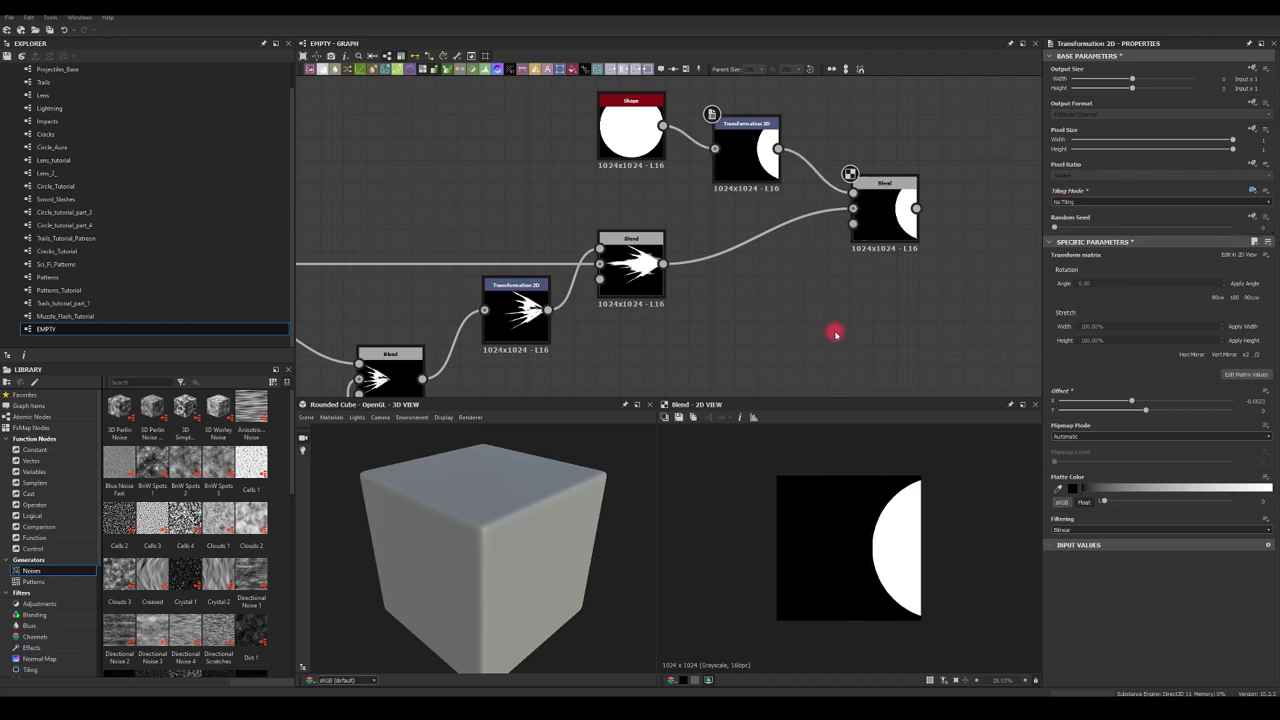
- Set the blending mode of the Blend that combines the disc and flame to Subtract
left_click(893, 217)
left_click(1068, 291)
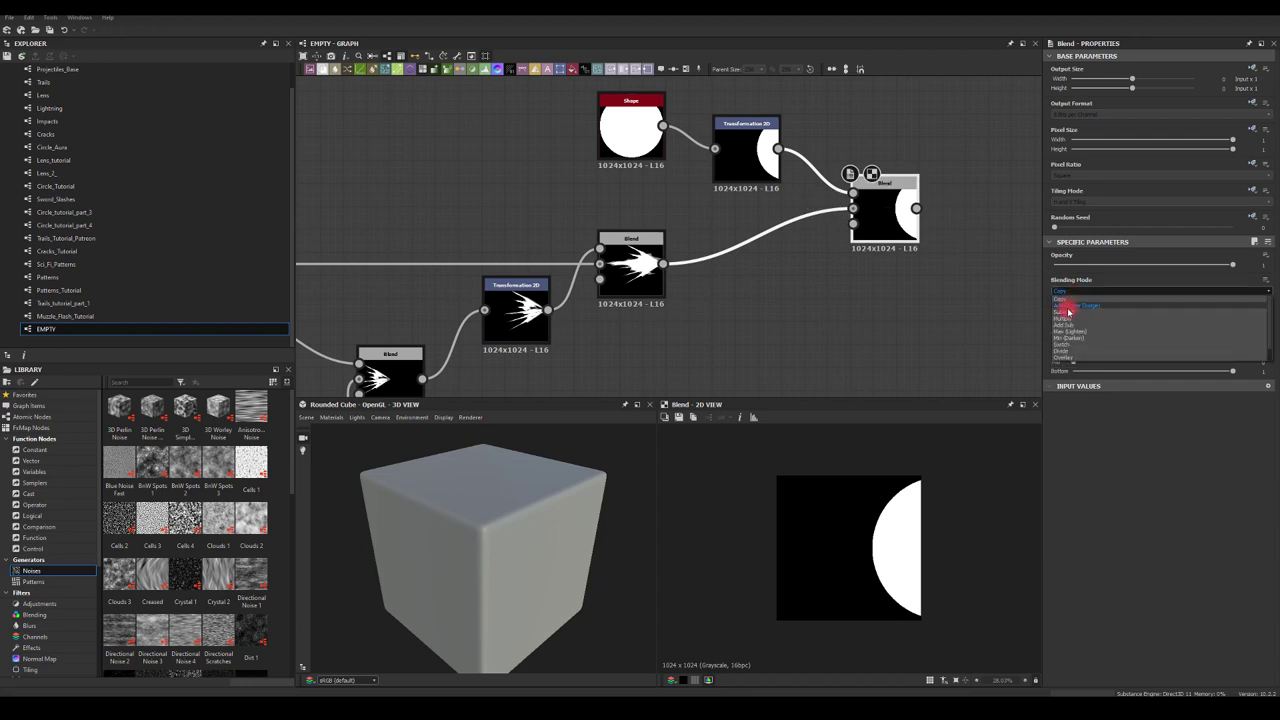
left_click(1068, 312)
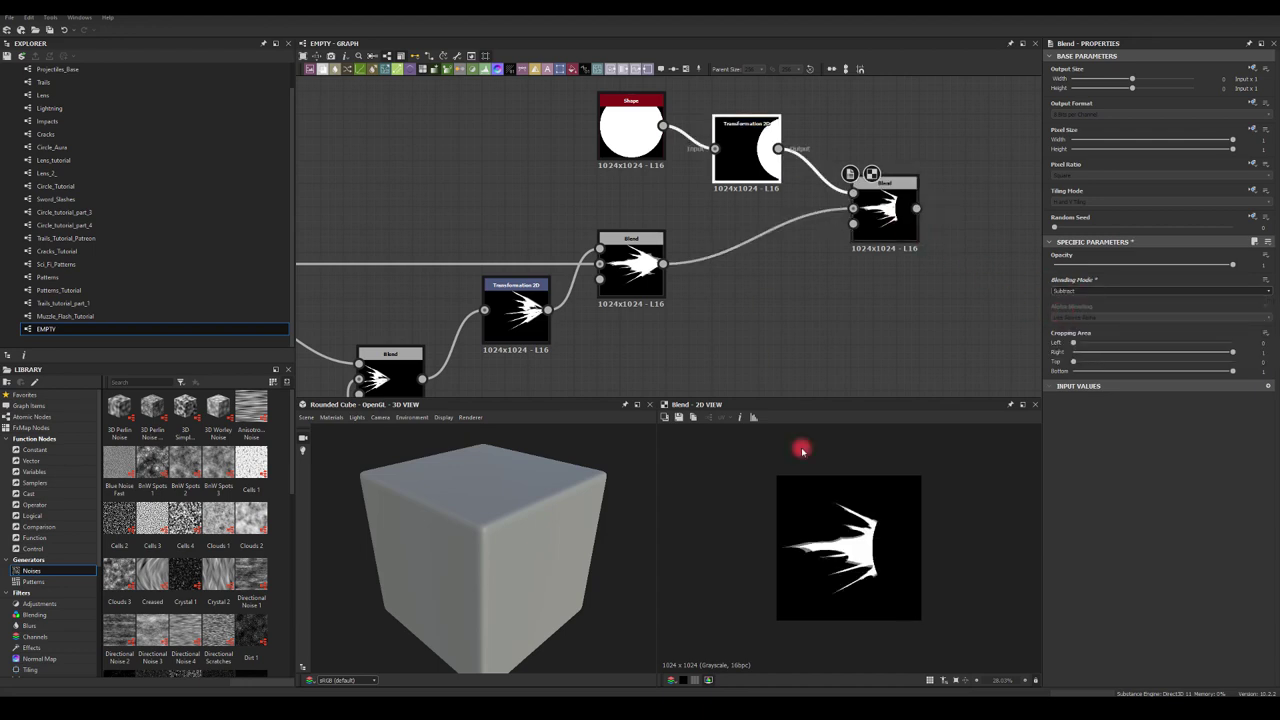
- Shift the disc's Transformation 2D further right to an X offset of about -0.8, so it trims less of the flame's rear
left_click(845, 550)
mouse_move(901, 535)
left_mouse_down()
mouse_move(937, 535)
mouse_move(921, 540)
left_mouse_up()
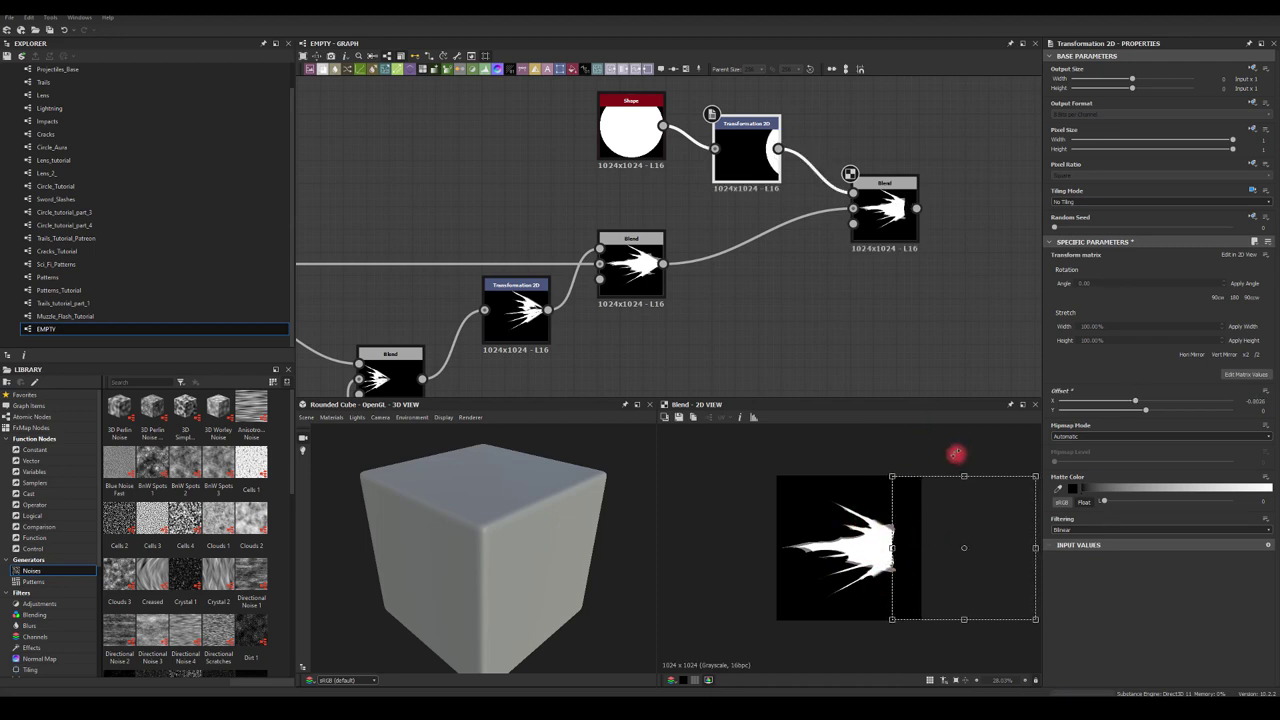
left_click(866, 360)
- Add a Bevel node after the Subtract Blend and lower its Distance to about -0.4
middle_click_drag(906, 320, 810, 268)
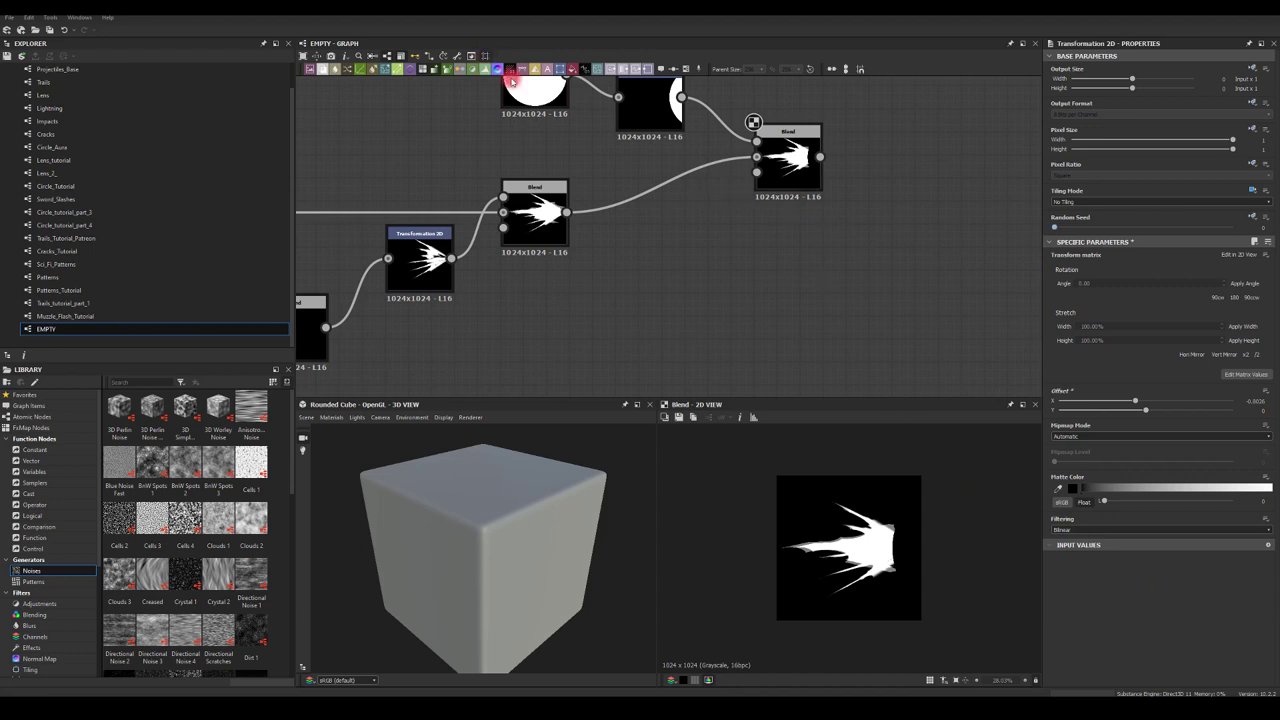
middle_click_drag(864, 247, 722, 254)
left_click_drag(739, 161, 835, 289)
type("bev")
left_click(859, 247)
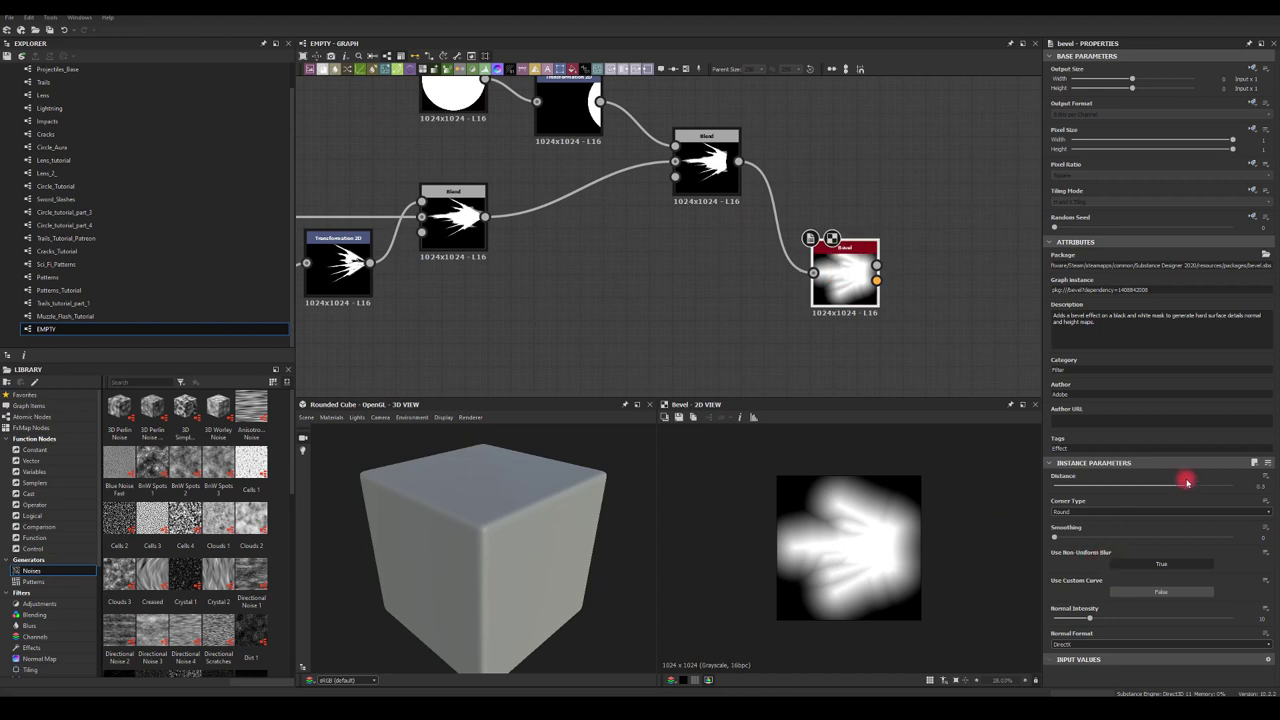
left_click_drag(1187, 482, 1108, 487)
- Add a Histogram Scan node fed by the Bevel's height output
middle_click_drag(802, 192, 712, 204)
left_click_drag(790, 278, 882, 284)
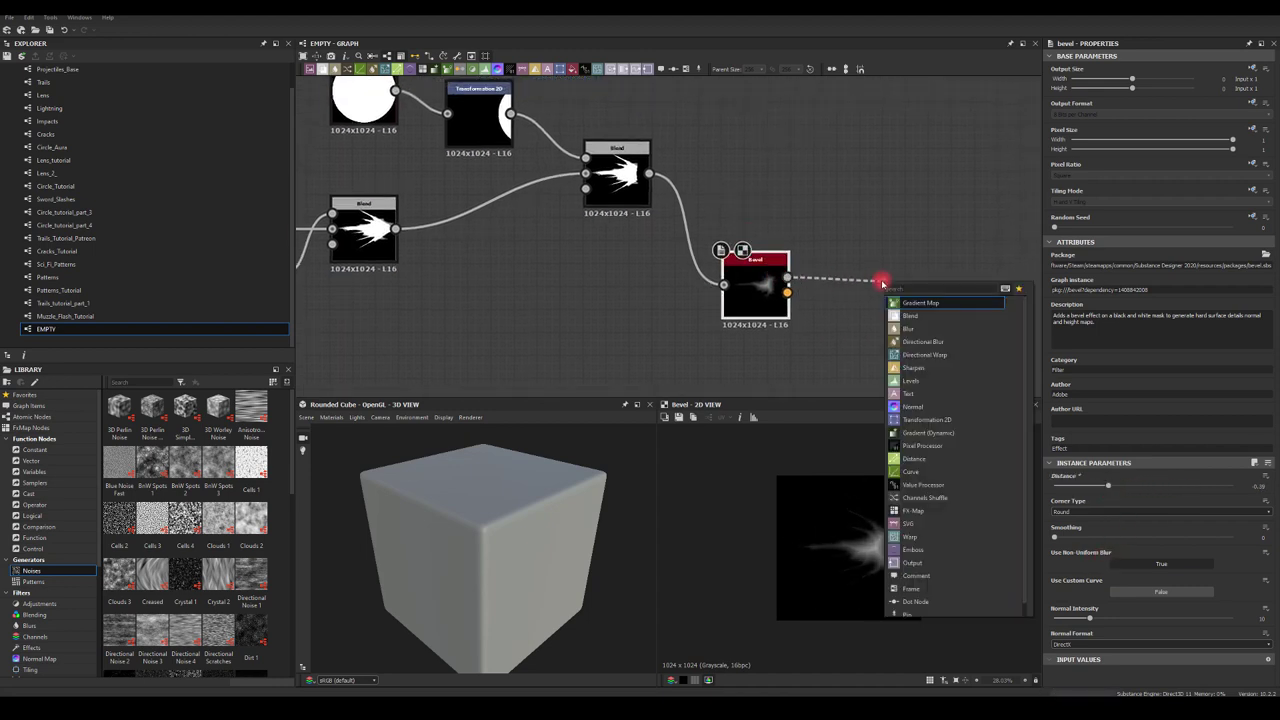
type("sca")
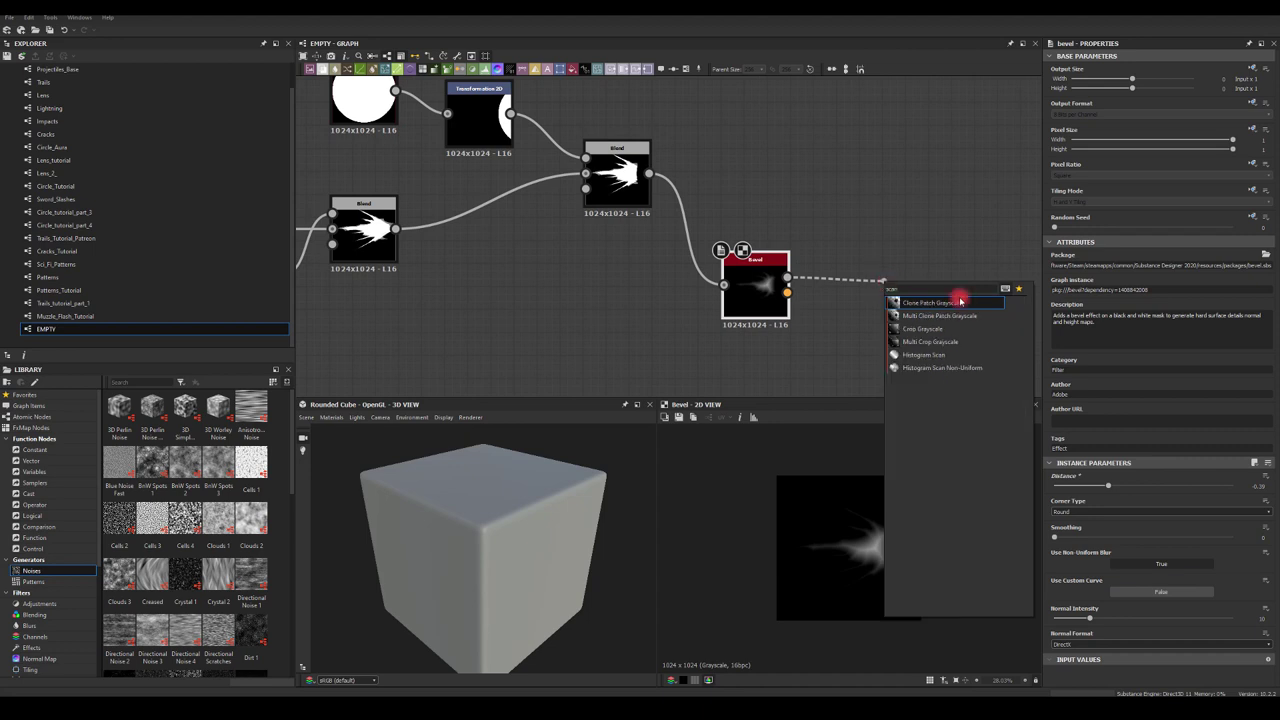
left_click(928, 355)
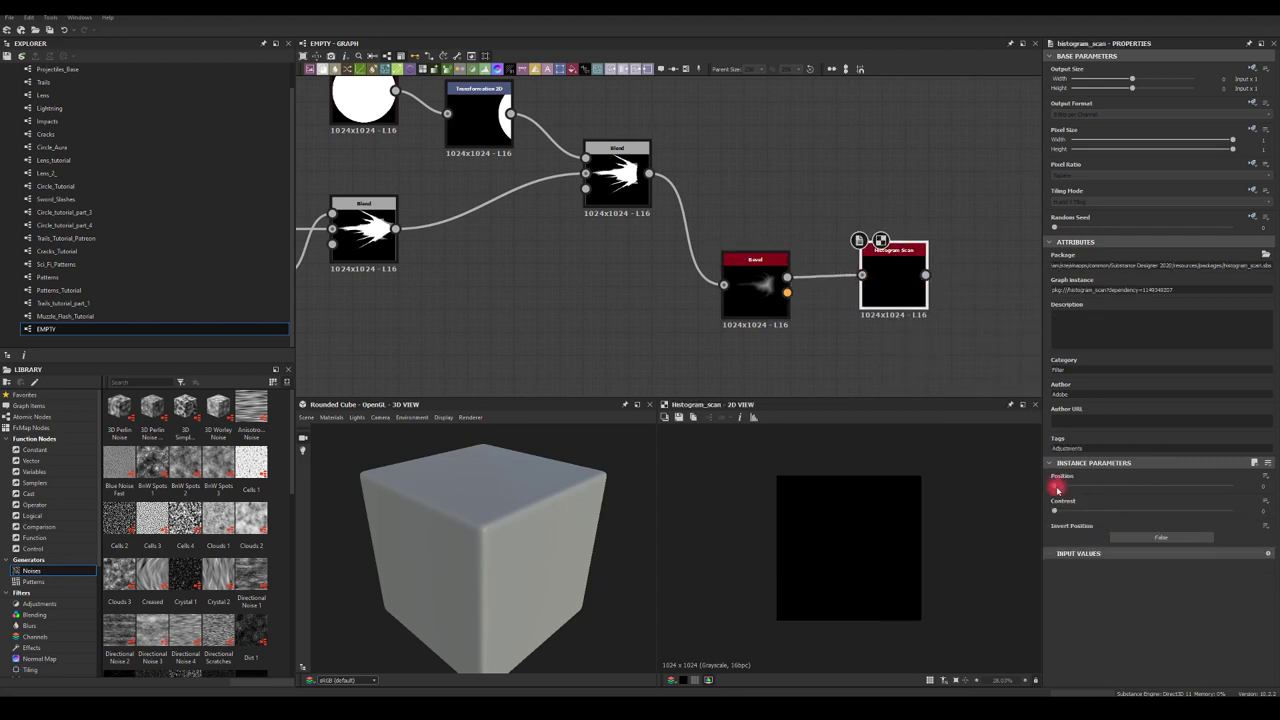
- Set the Histogram Scan's Position to 0.71 and its Contrast to 0.87 to isolate a small inner core
left_click_drag(1113, 492, 1127, 497)
left_click_drag(1054, 514, 1207, 514)
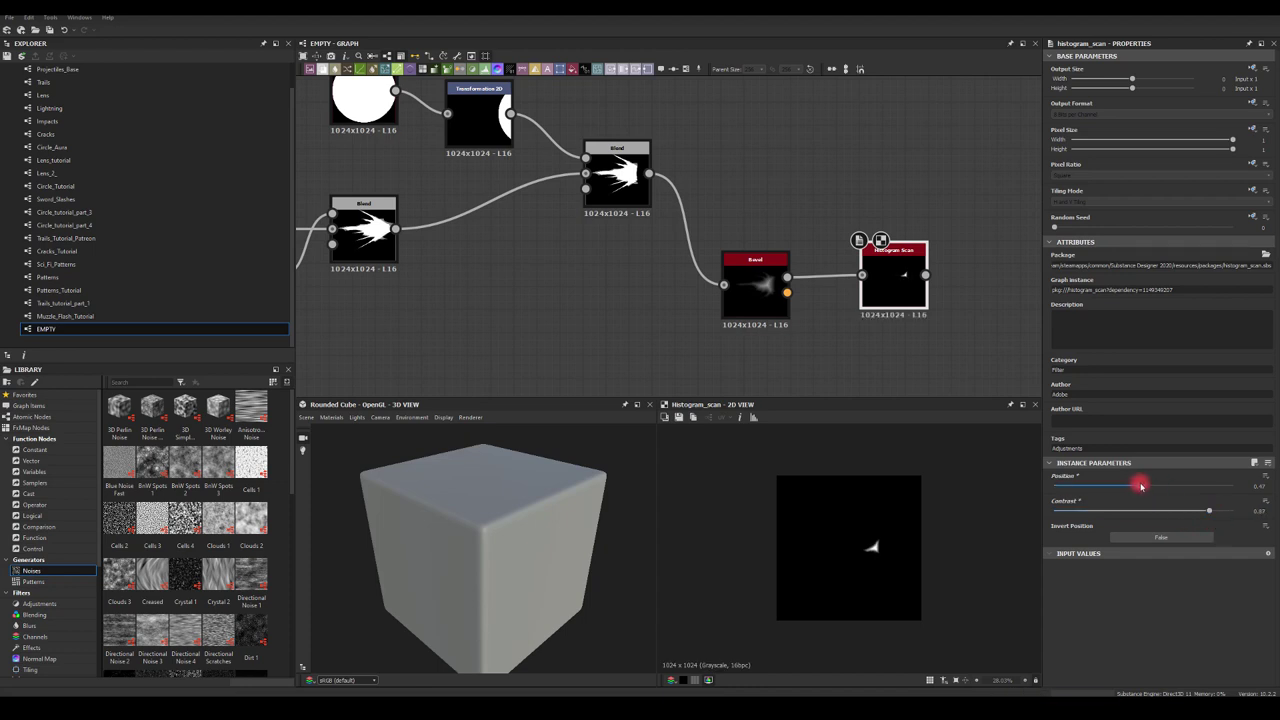
mouse_move(1141, 486)
left_mouse_down()
mouse_move(1194, 491)
mouse_move(1159, 492)
left_mouse_up()
- Add a Blur HQ Grayscale node after the Histogram Scan, move both closer to the Bevel, and set the blur Intensity to about 3.08
middle_click_drag(911, 163, 741, 169)
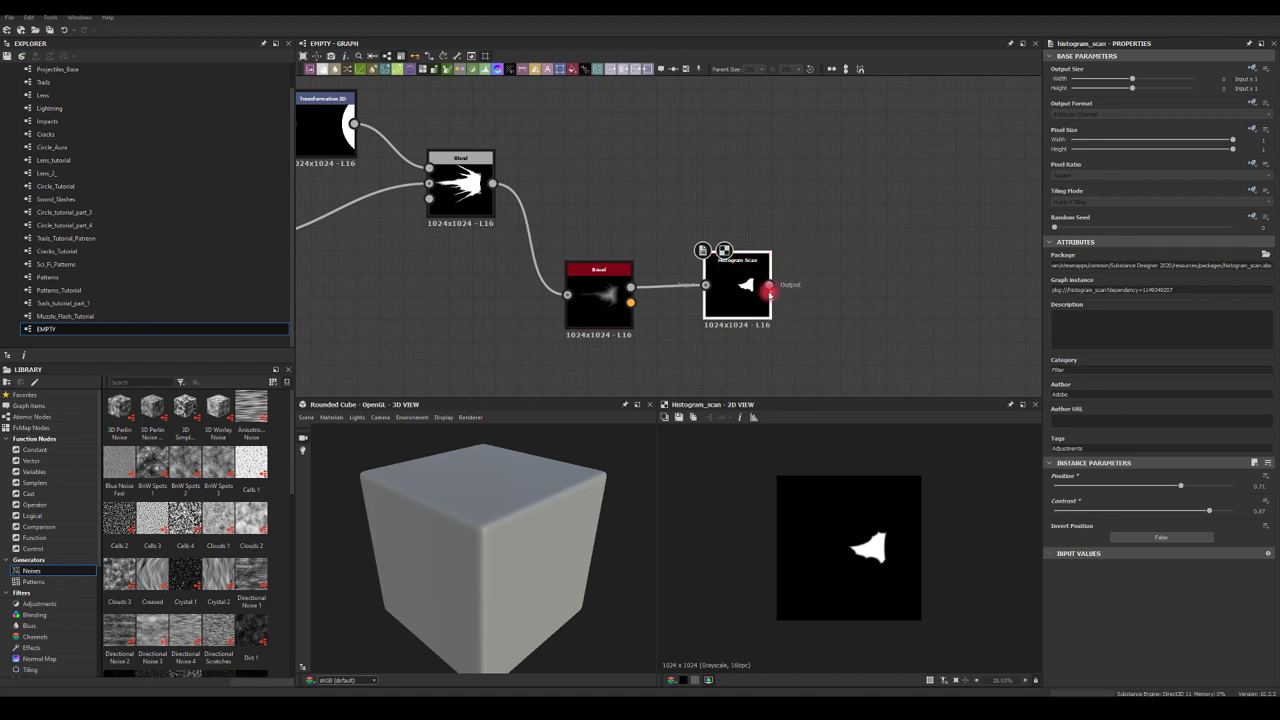
left_click_drag(768, 290, 871, 309)
type("bl")
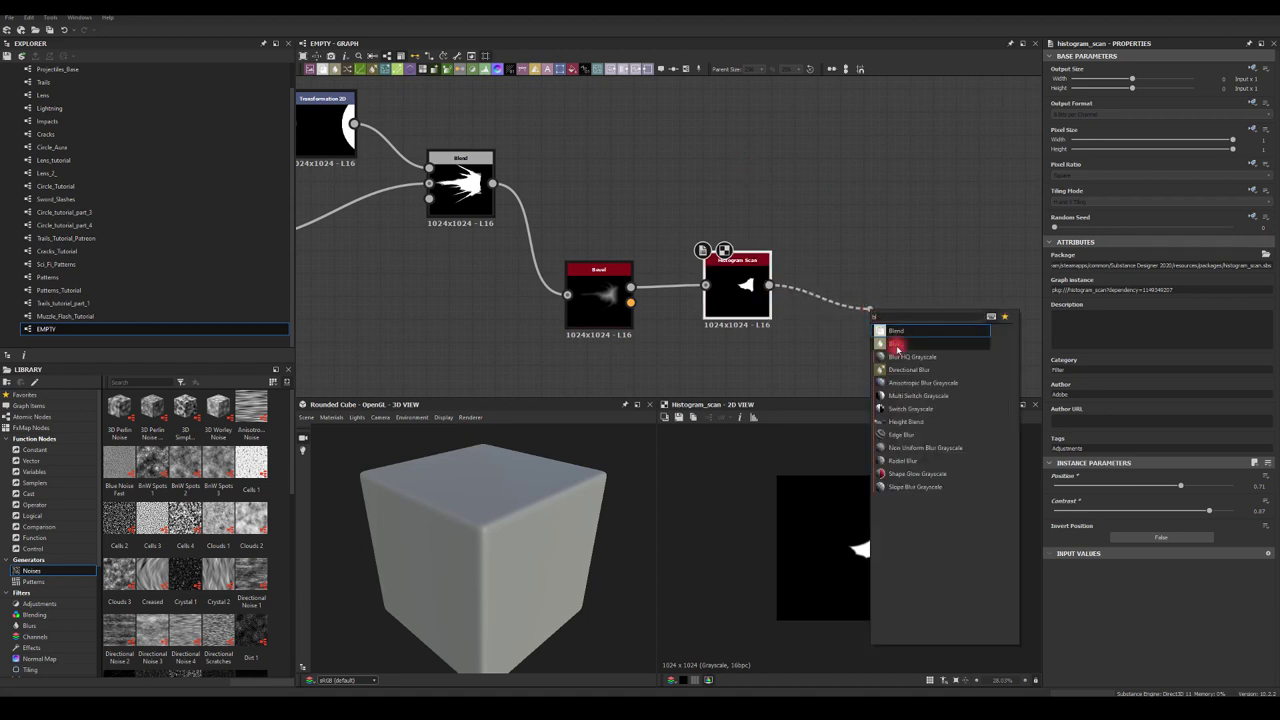
left_click(897, 356)
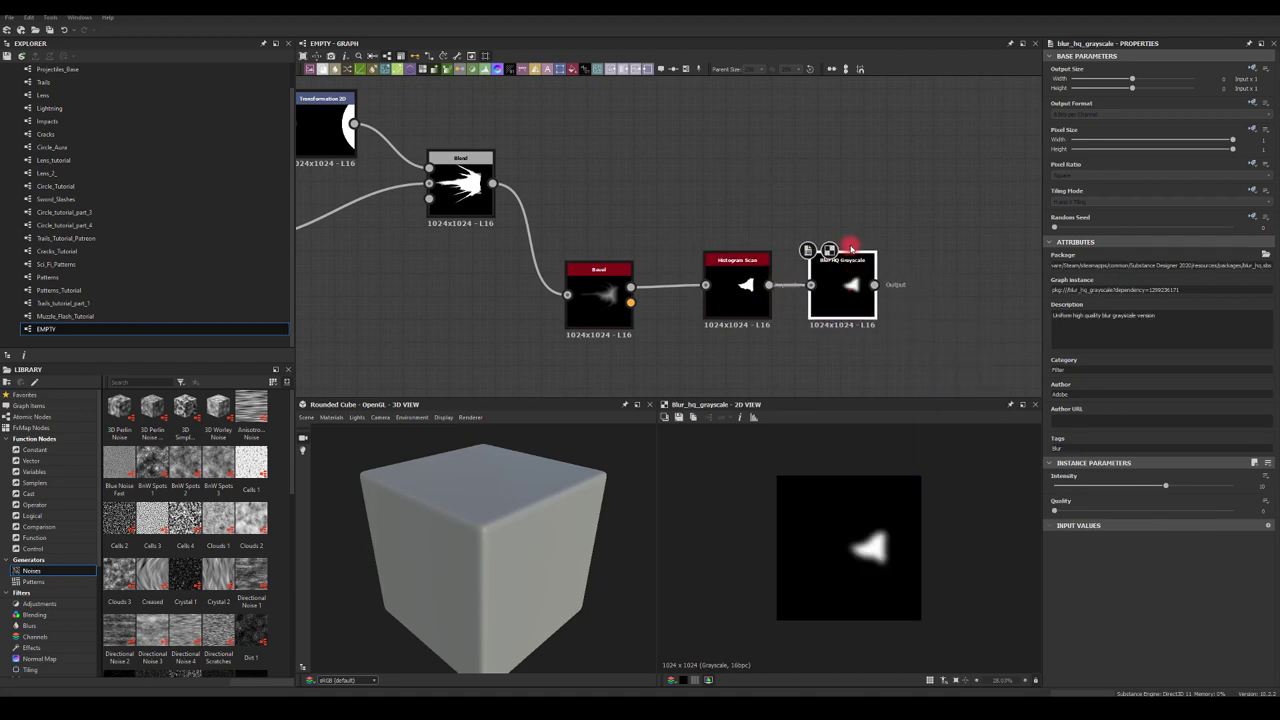
left_click_drag(820, 251, 766, 251)
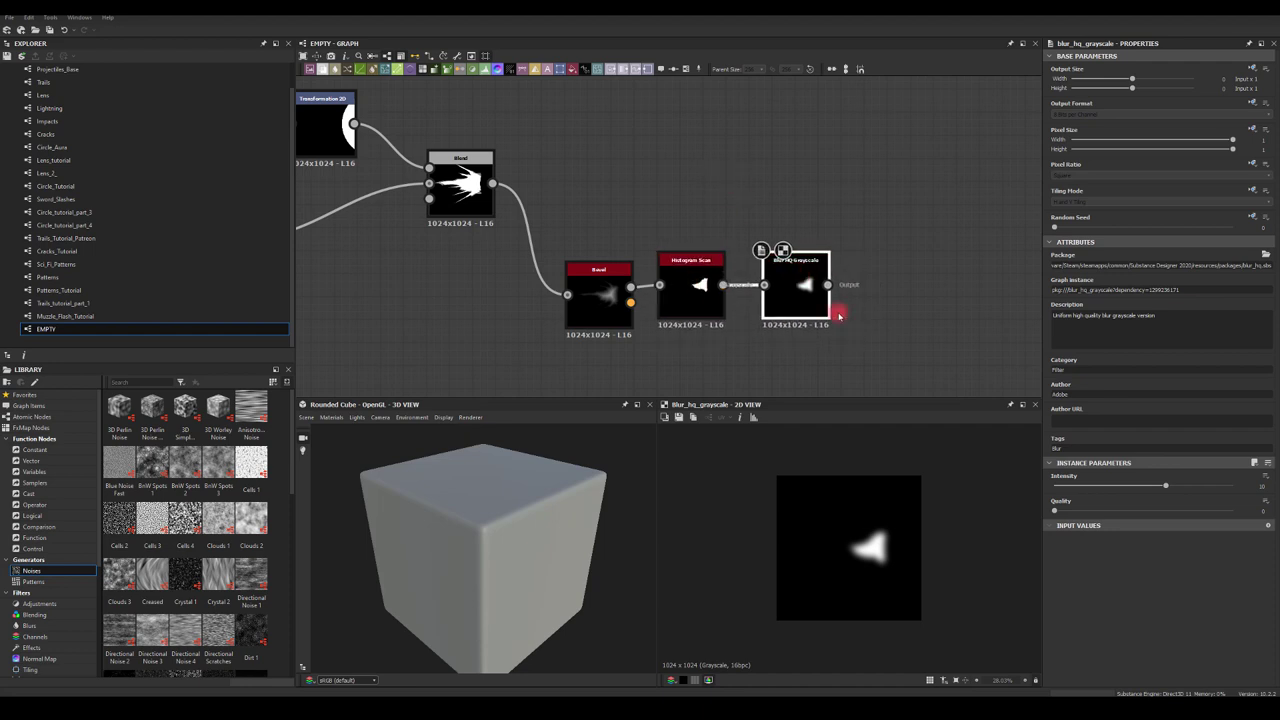
left_click_drag(1165, 485, 1088, 485)
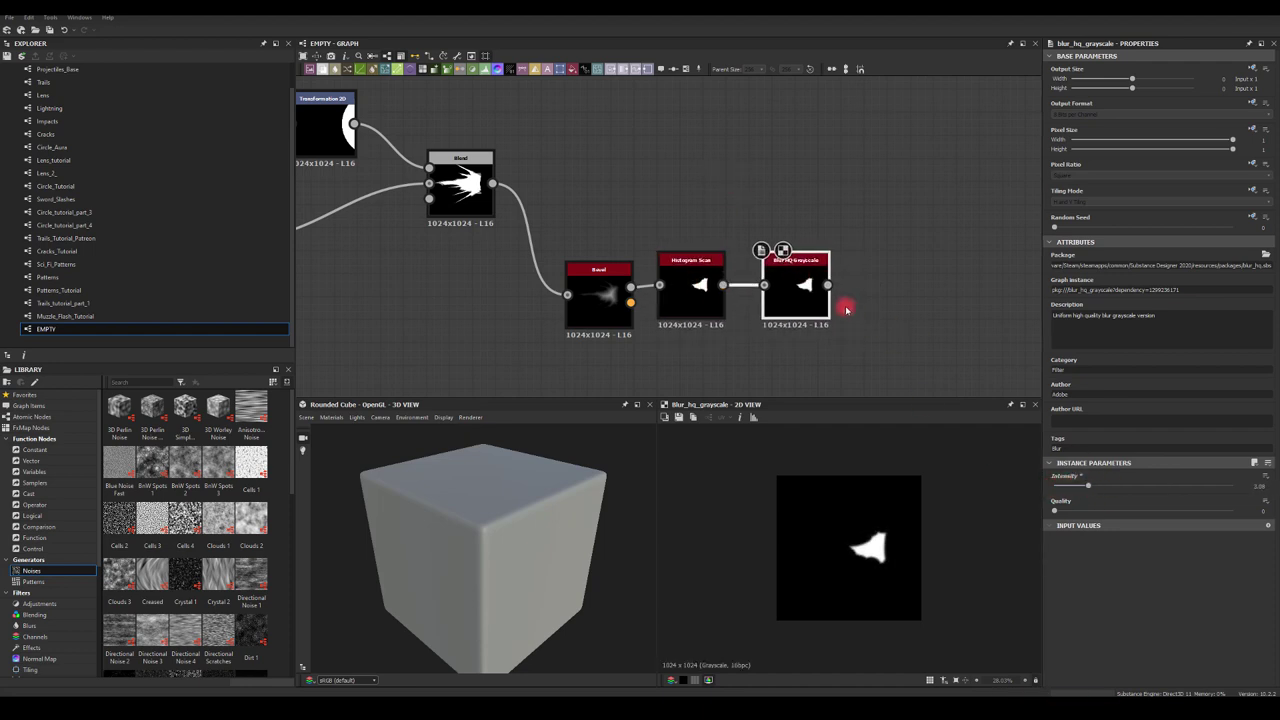
- Add a Transformation 2D after the blur and a new Blend with the Subtract Blend as foreground and the transformed core as background
left_click_drag(828, 285, 901, 283)
left_click(924, 284)
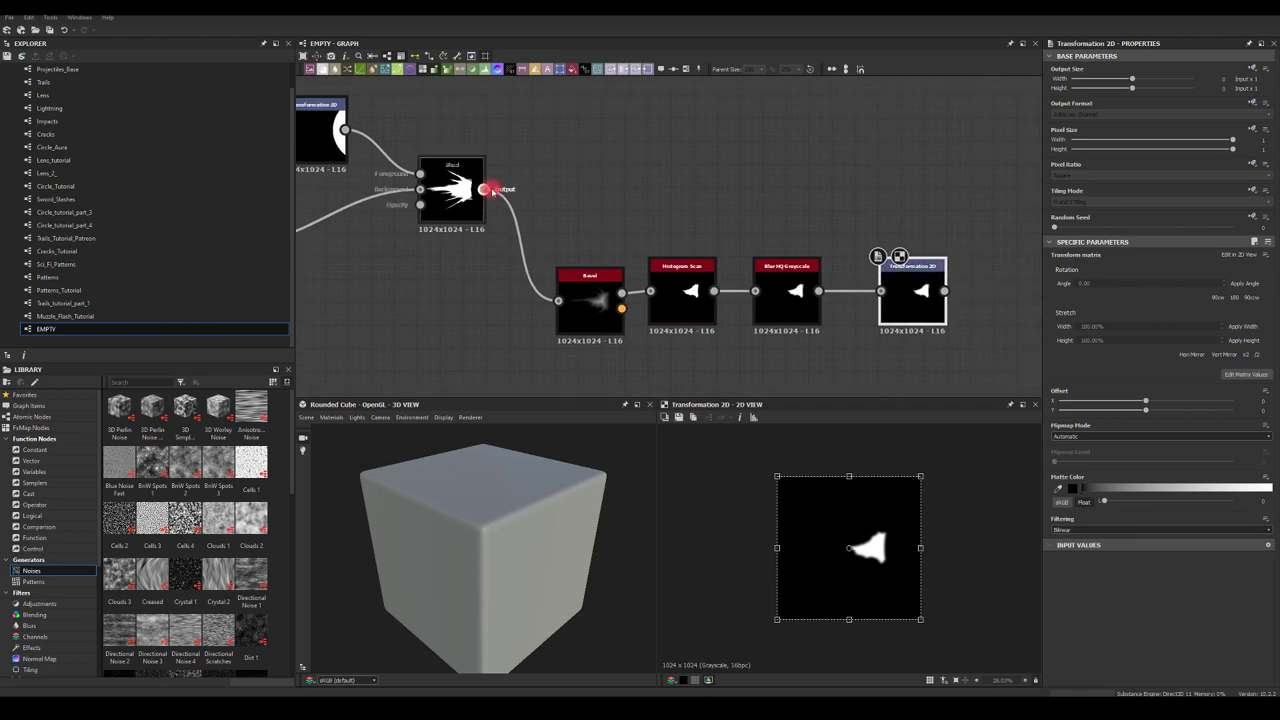
left_click_drag(484, 189, 984, 193)
type("bl")
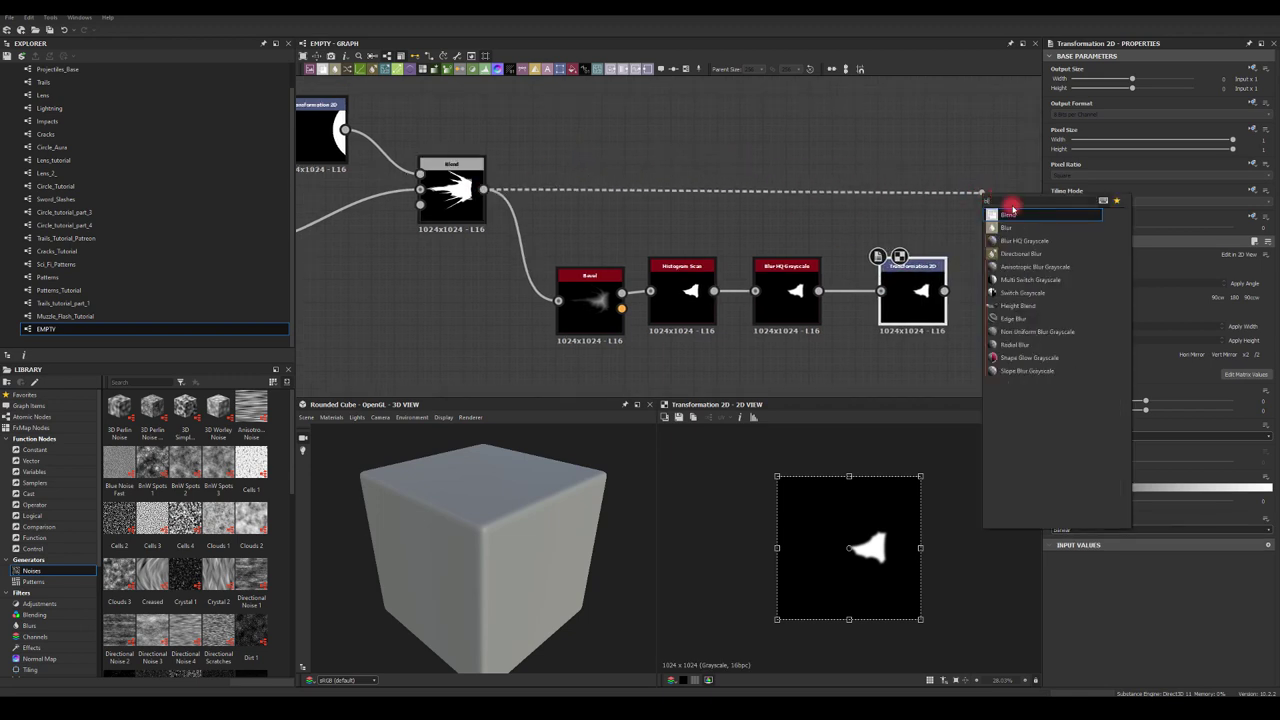
left_click(1010, 212)
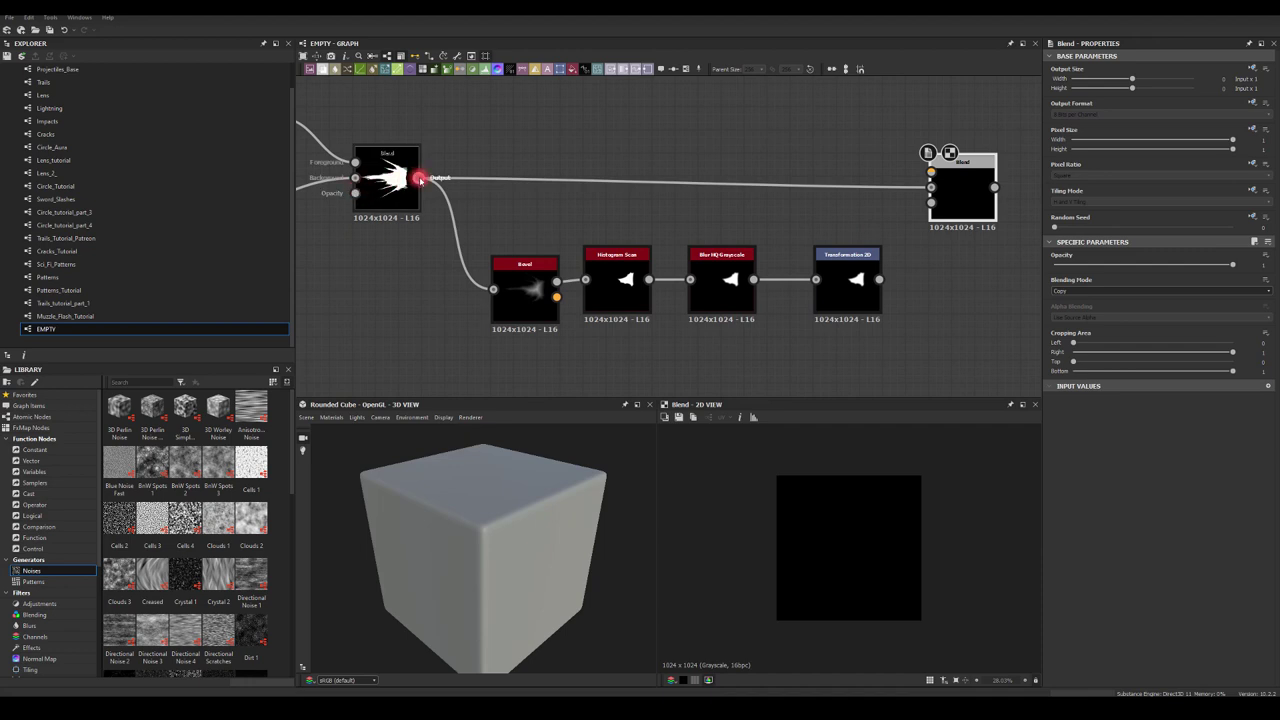
left_click_drag(420, 179, 931, 172)
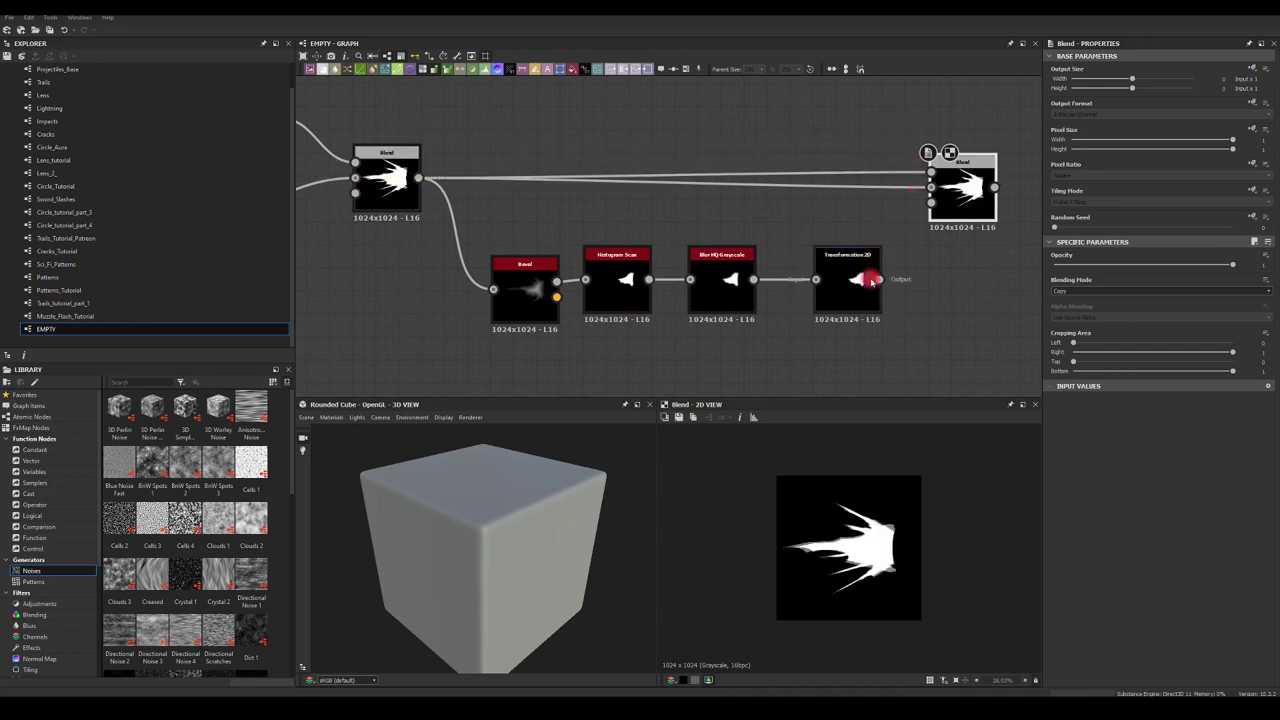
left_click_drag(872, 281, 931, 187)
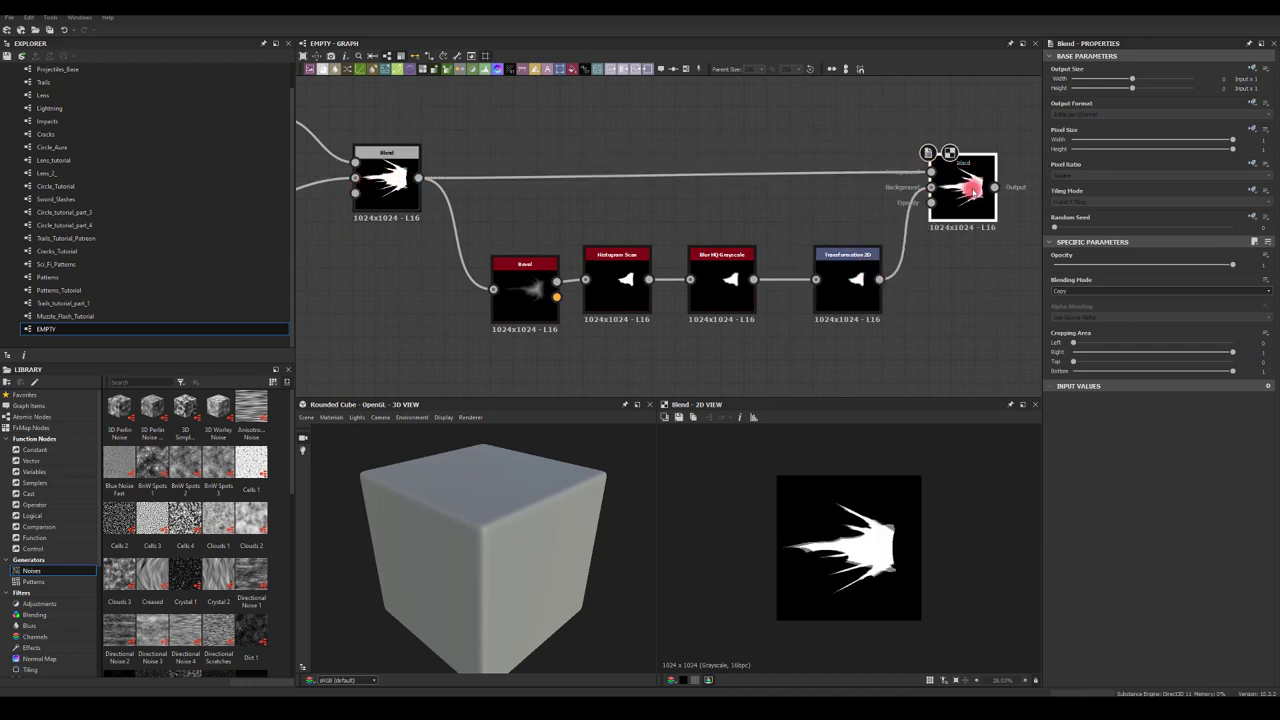
- Set the new Blend's mode to Add (Linear Dodge) and its Opacity to 0.7
left_click(1065, 291)
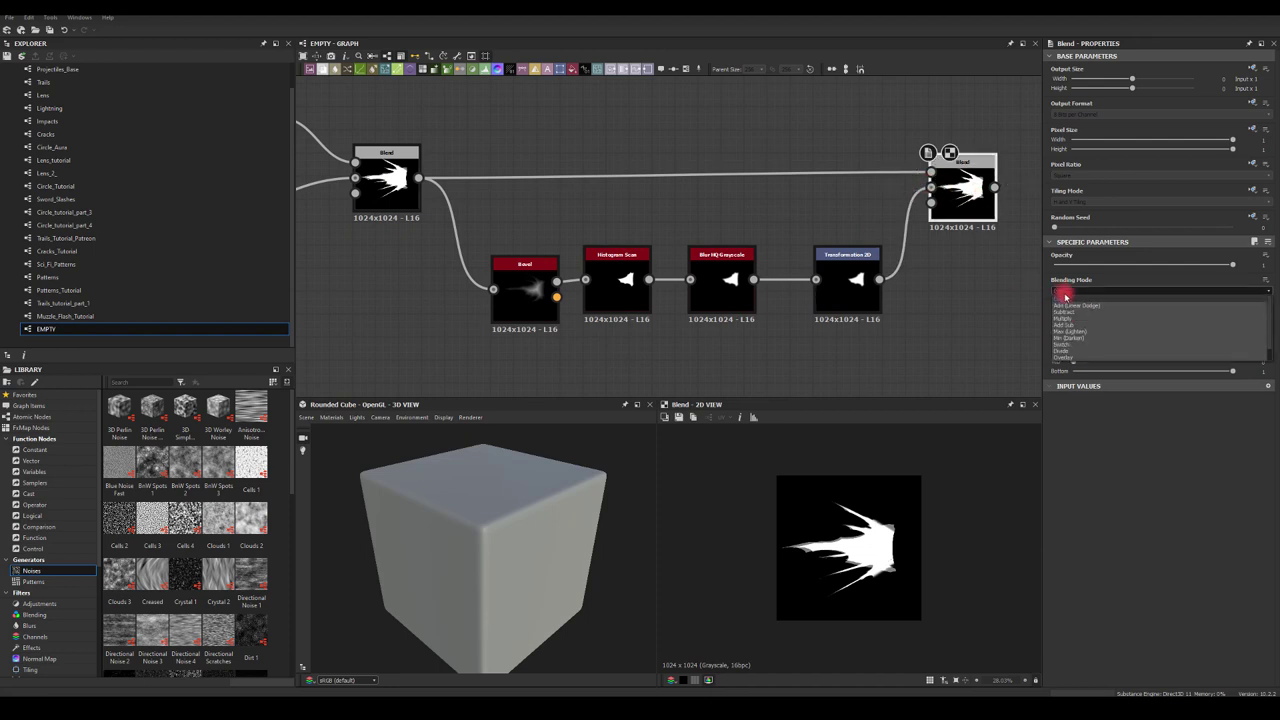
left_click(1066, 305)
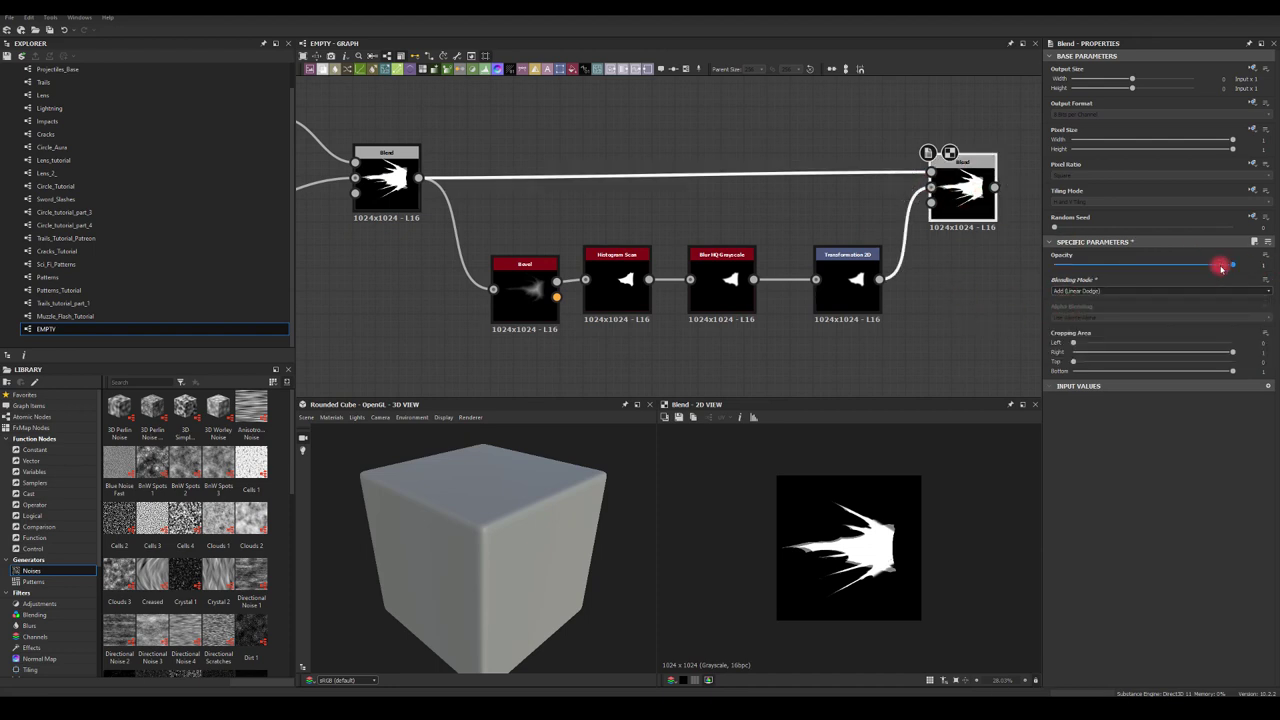
left_click_drag(1223, 268, 1181, 268)
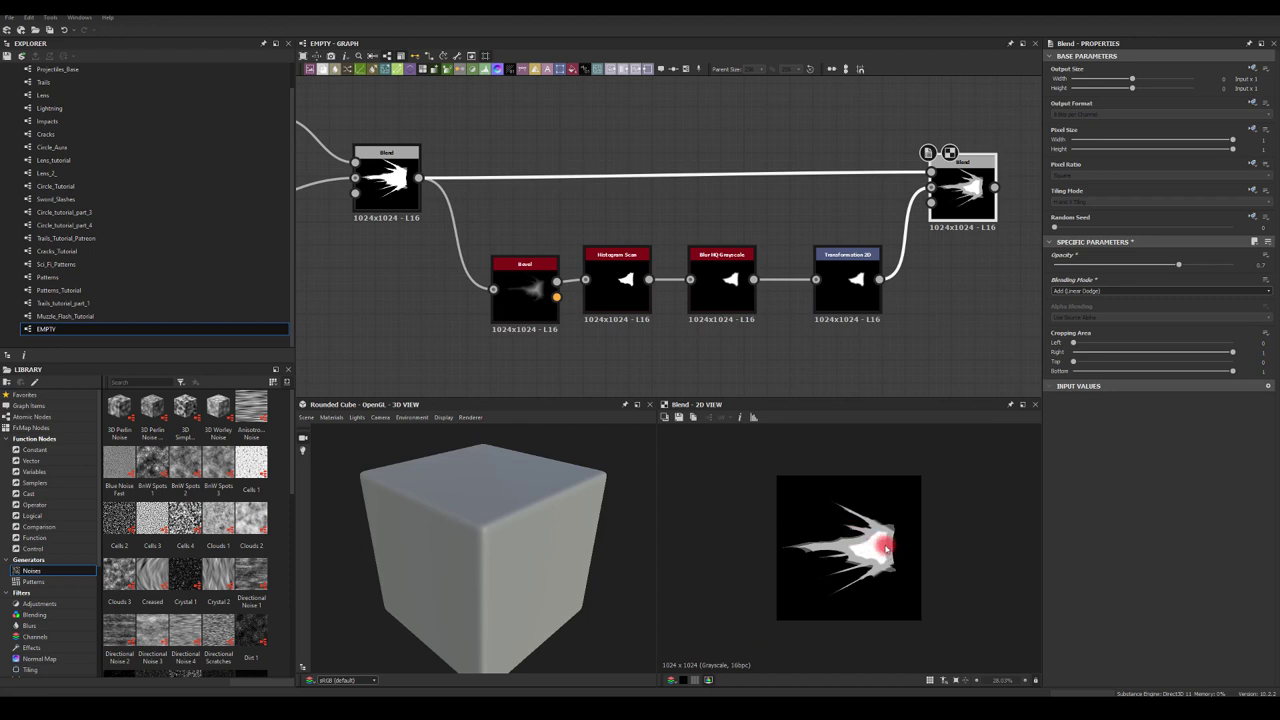
- Shift the inner core slightly right with the Transformation 2D that feeds the Add Blend
left_click(848, 282)
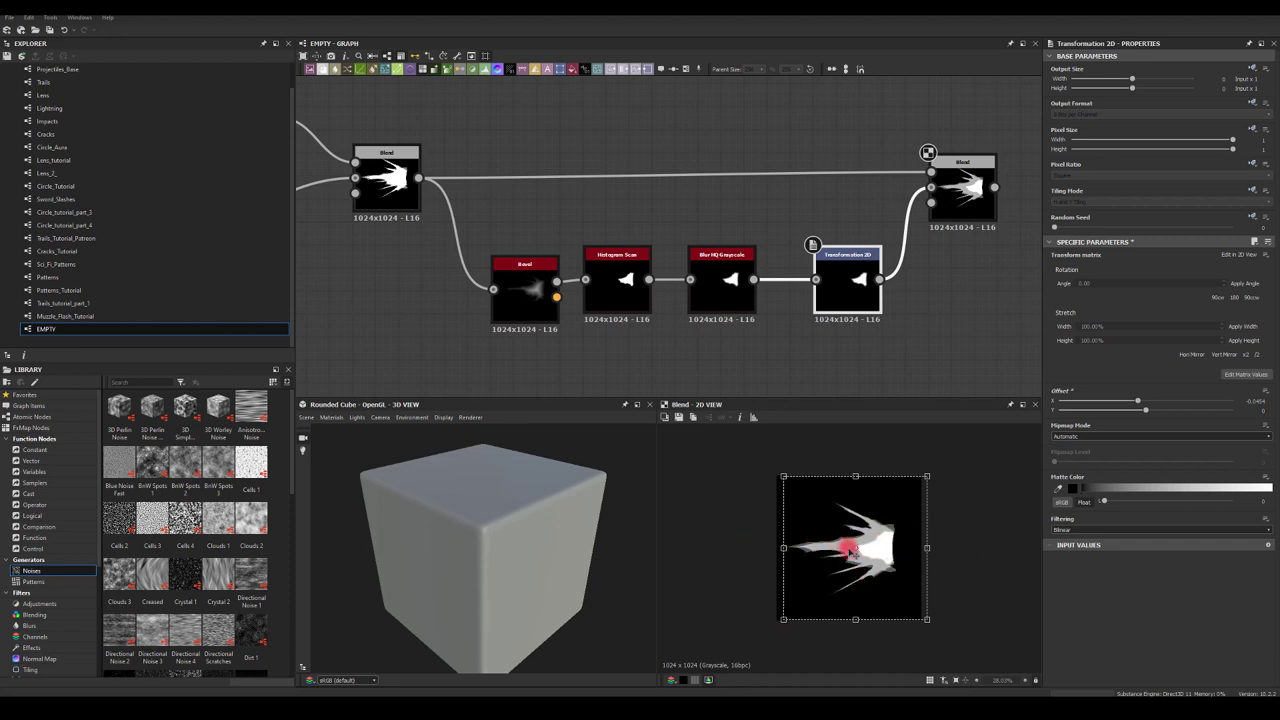
left_click(746, 306)
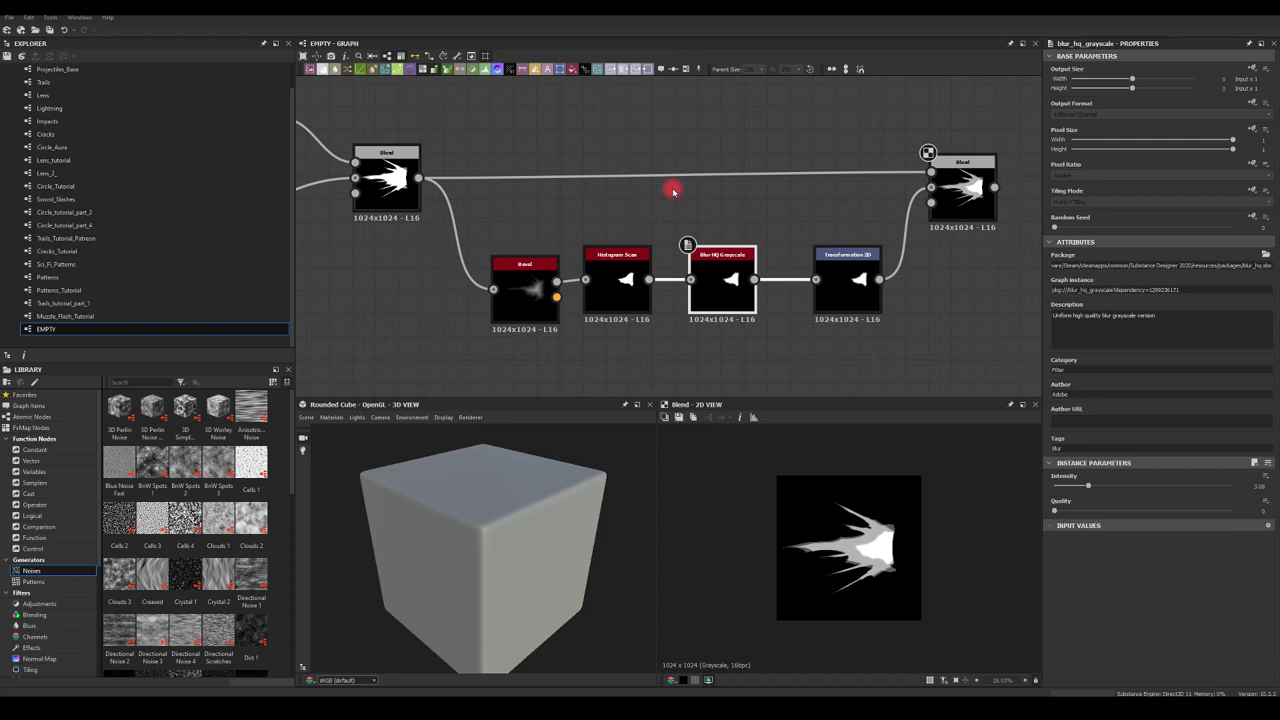
left_click(673, 192)
- Raise the Intensity of the Slope Blur Grayscale node that shapes the flame to 11.75
middle_click_drag(596, 350, 843, 288)
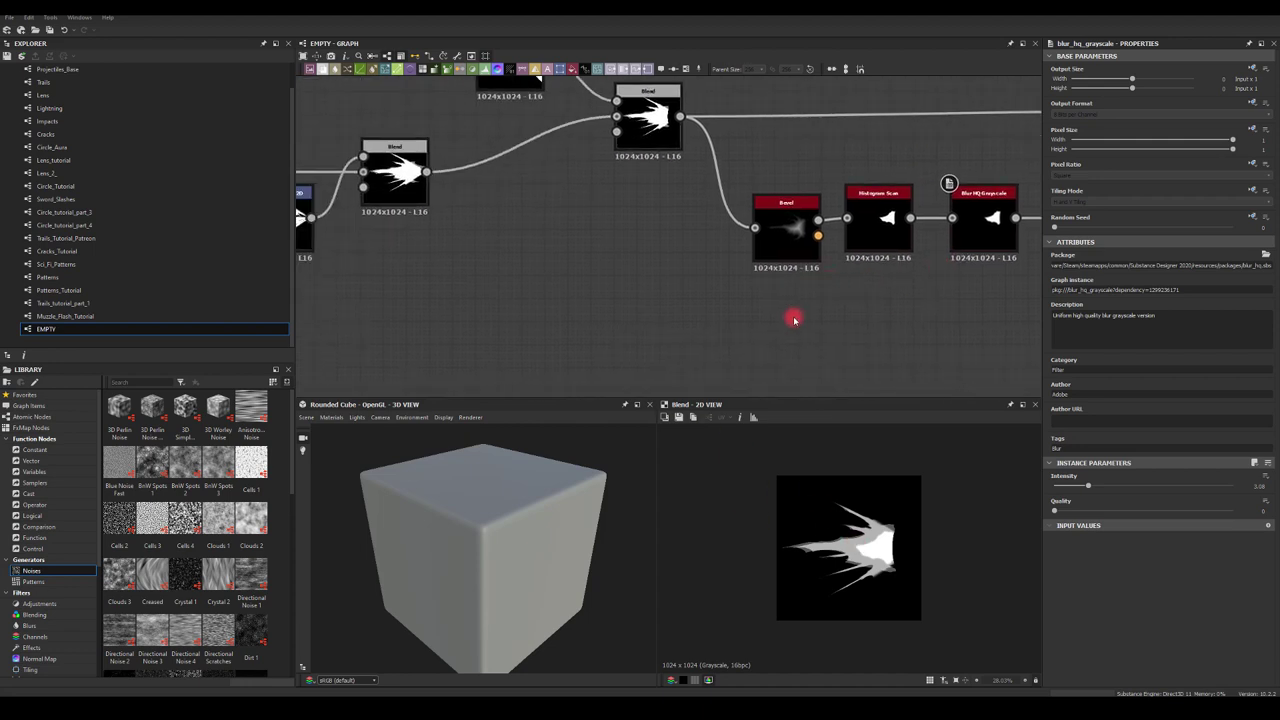
middle_click_drag(612, 268, 710, 266)
middle_click_drag(522, 278, 950, 304)
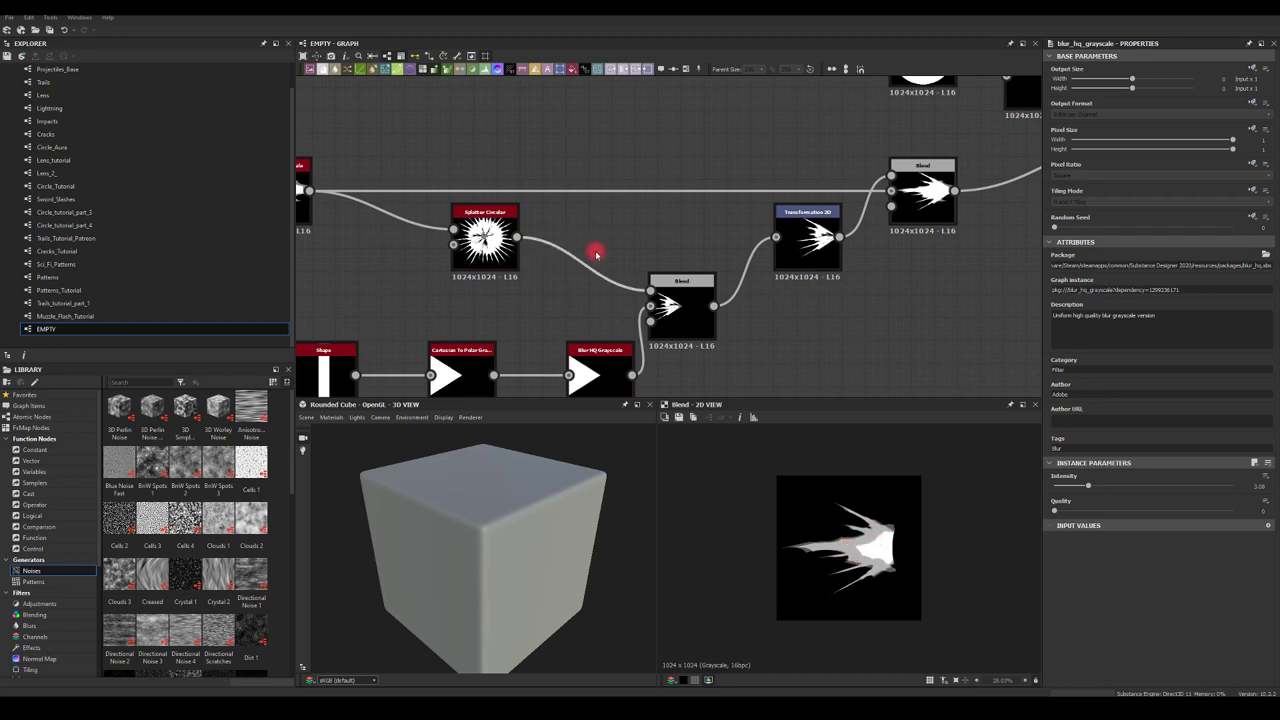
middle_click_drag(616, 249, 958, 191)
middle_click_drag(610, 228, 628, 337)
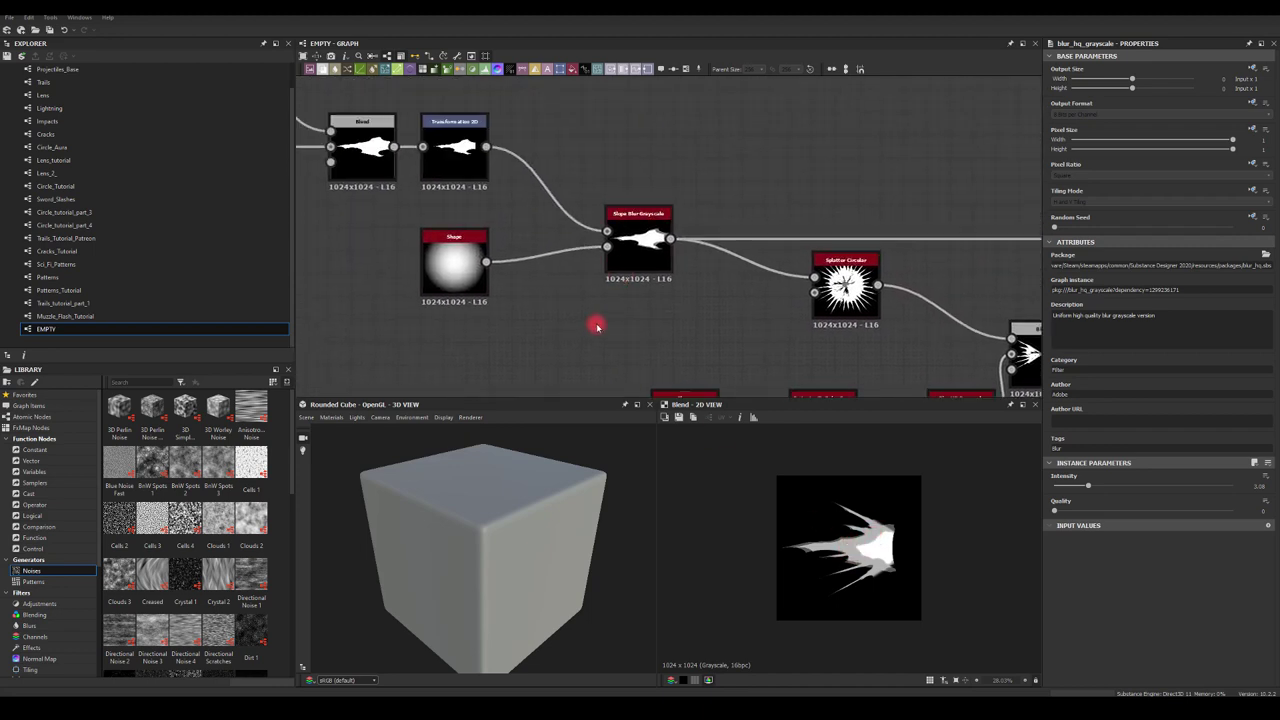
left_click(645, 252)
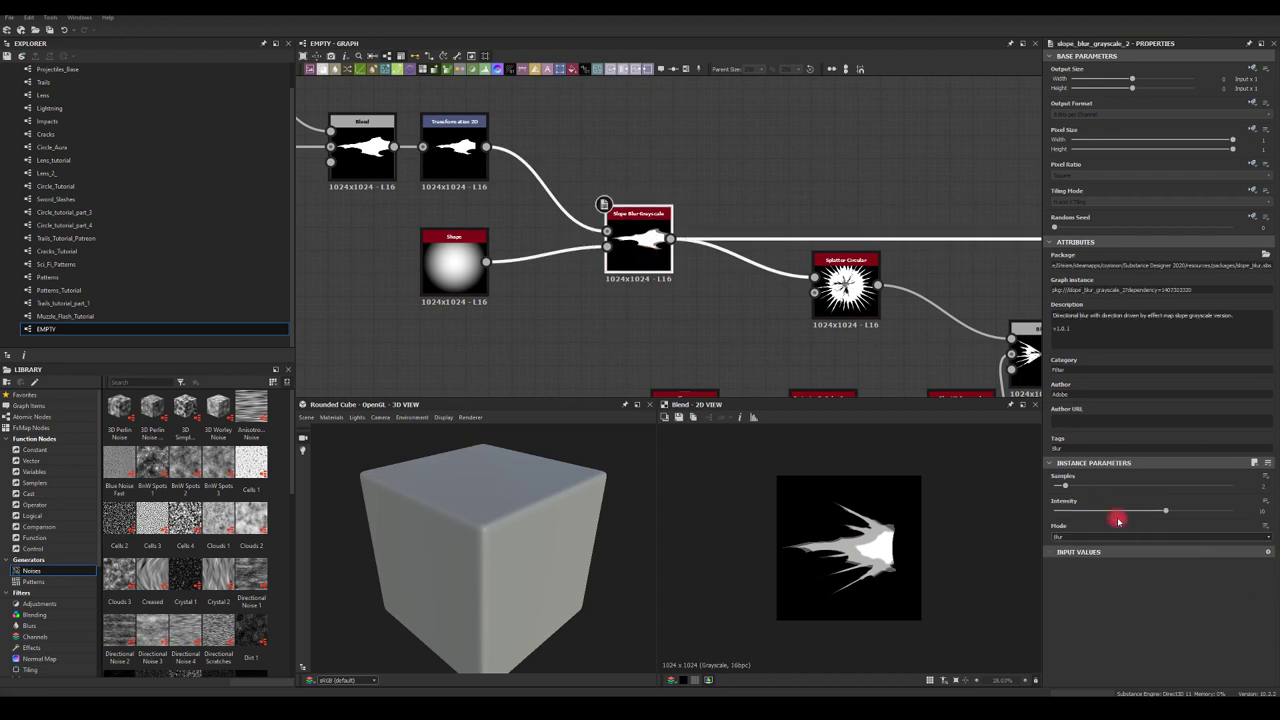
mouse_move(1164, 511)
left_mouse_down()
mouse_move(1240, 513)
mouse_move(1154, 514)
mouse_move(1185, 513)
left_mouse_up()
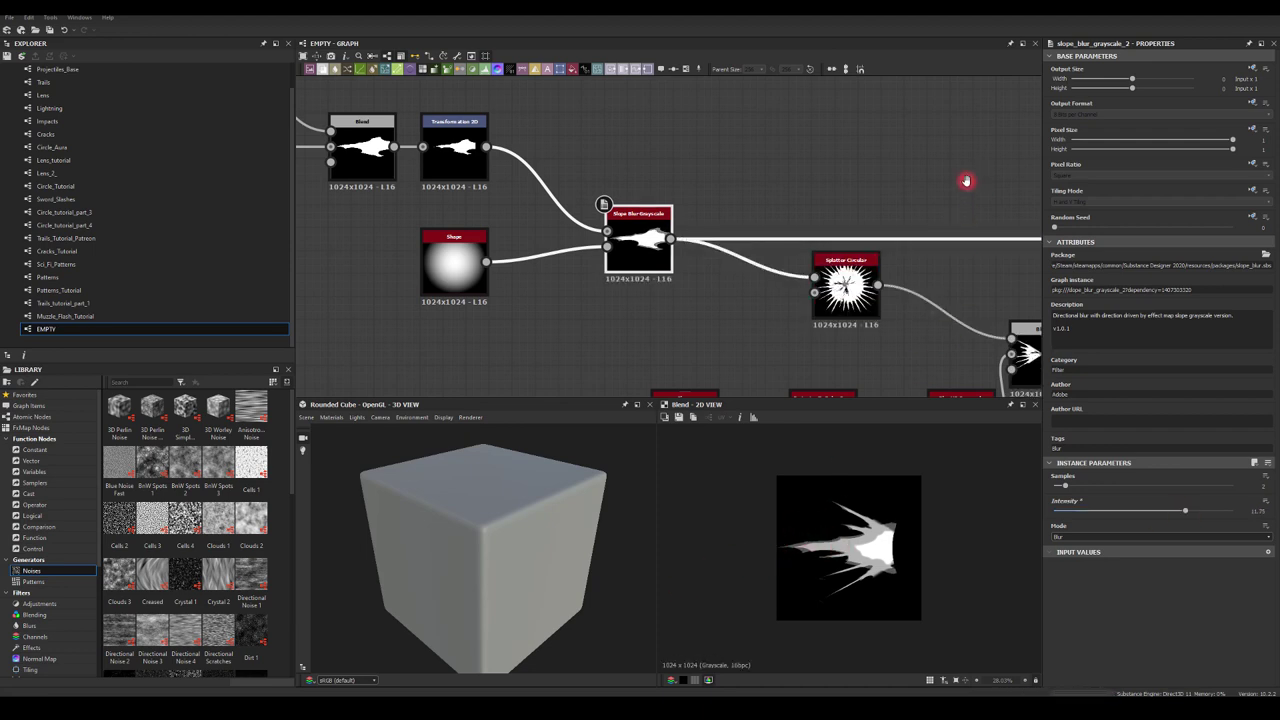
- Add a Transformation 2D node after the final Add Blend and shift the whole muzzle flash slightly right
middle_click_drag(966, 181, 470, 140)
middle_click_drag(834, 346, 540, 326)
middle_click_drag(726, 331, 601, 367)
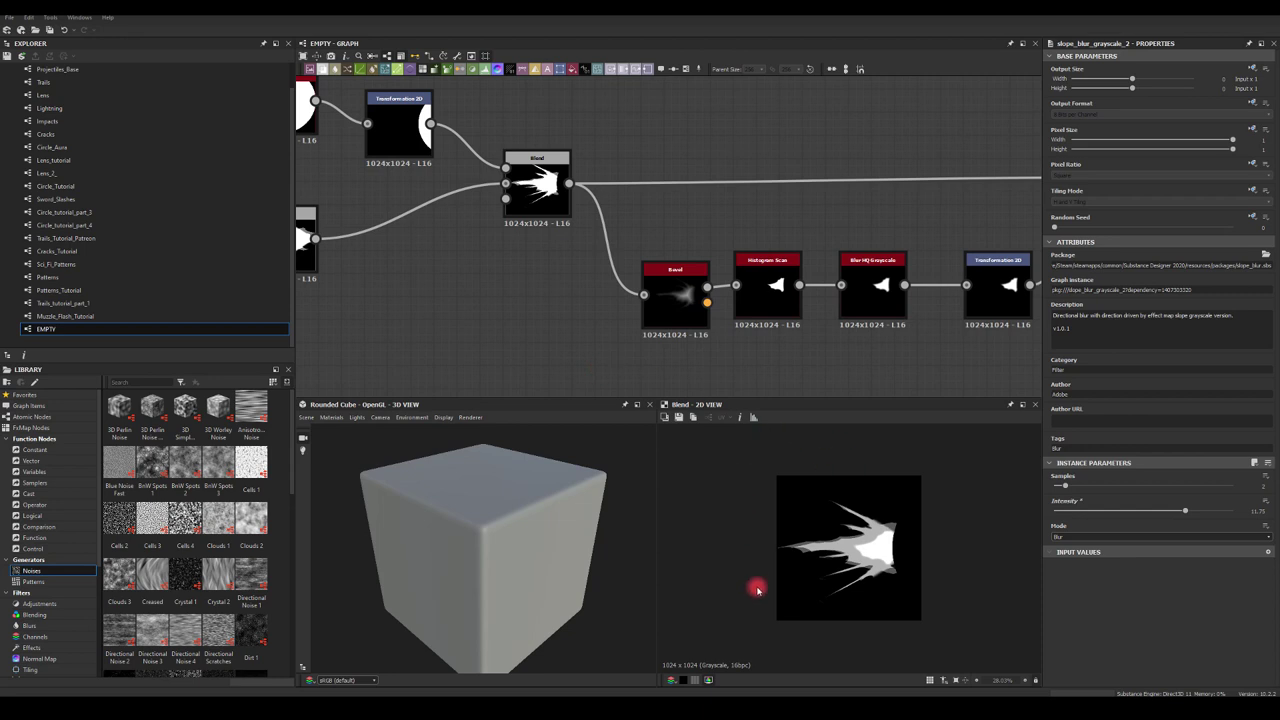
middle_click_drag(872, 215, 404, 195)
left_click_drag(677, 167, 768, 160)
left_click(862, 196)
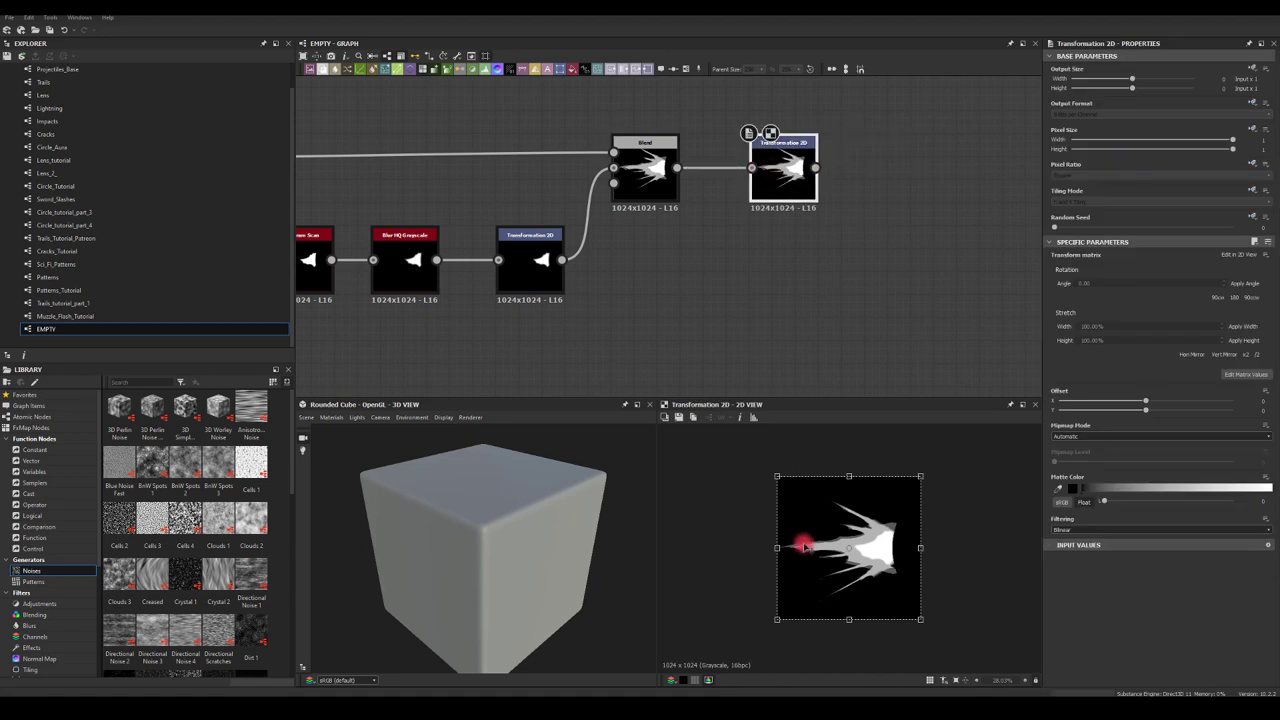
left_click_drag(805, 547, 818, 547)
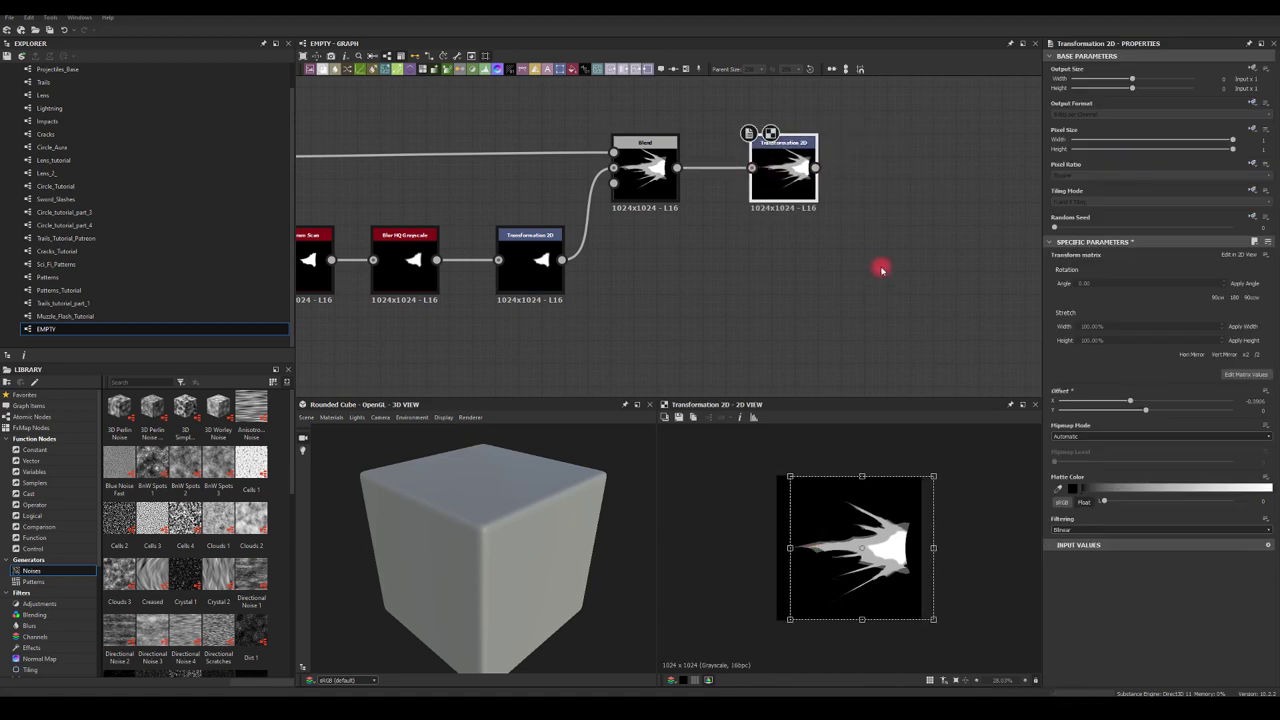
- Add a Blend node fed by the final Transformation 2D of the muzzle flash
left_click(880, 269)
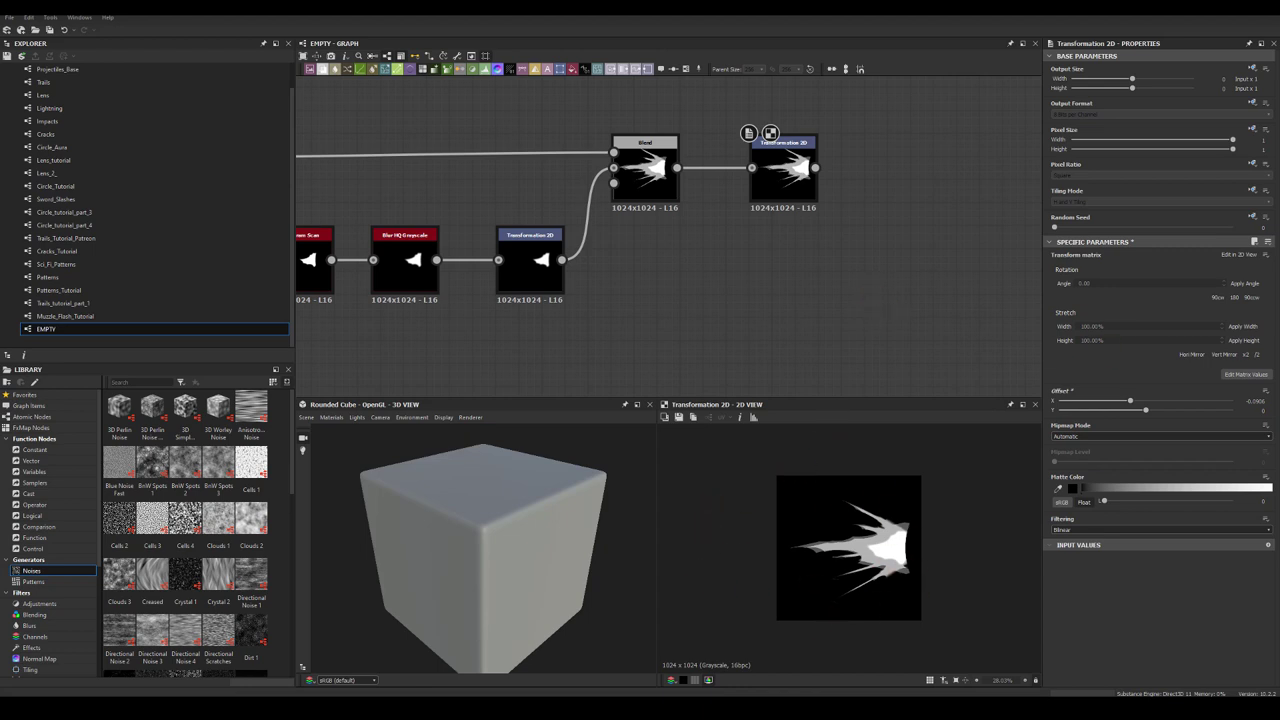
middle_click_drag(717, 274, 800, 170)
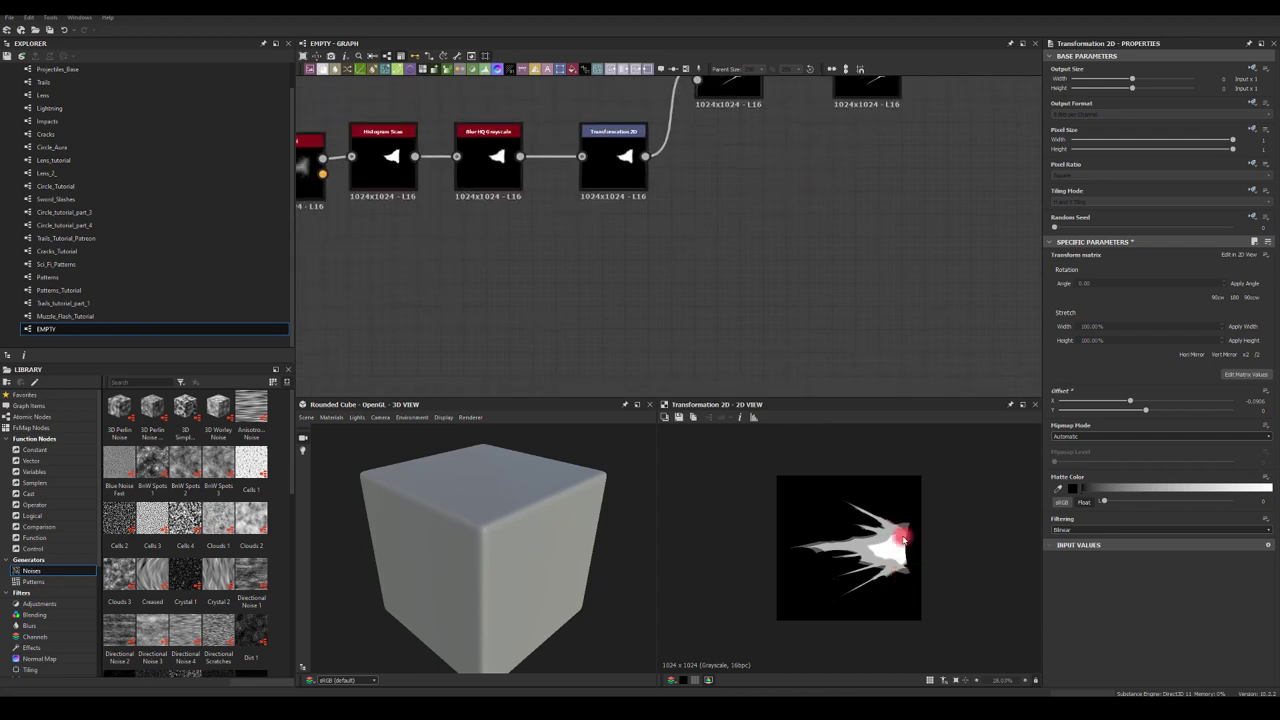
scroll(880, 162, "down", 2)
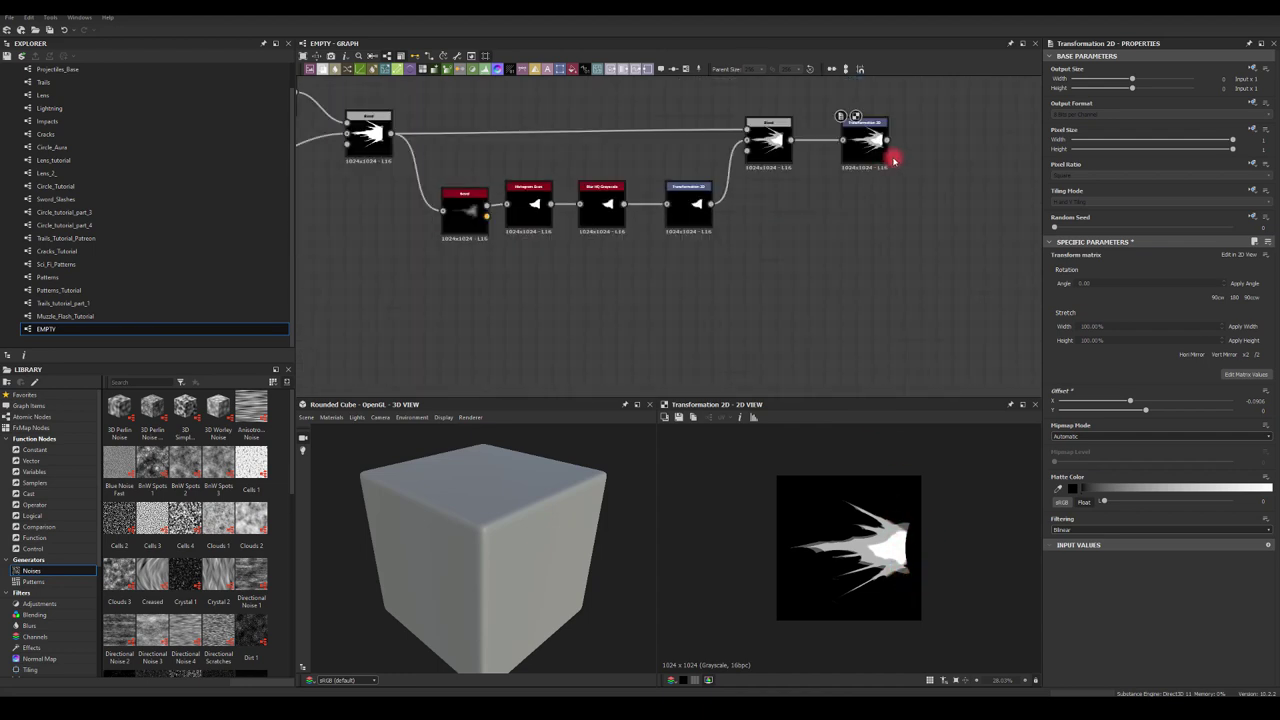
left_click_drag(889, 147, 960, 188)
type("bl")
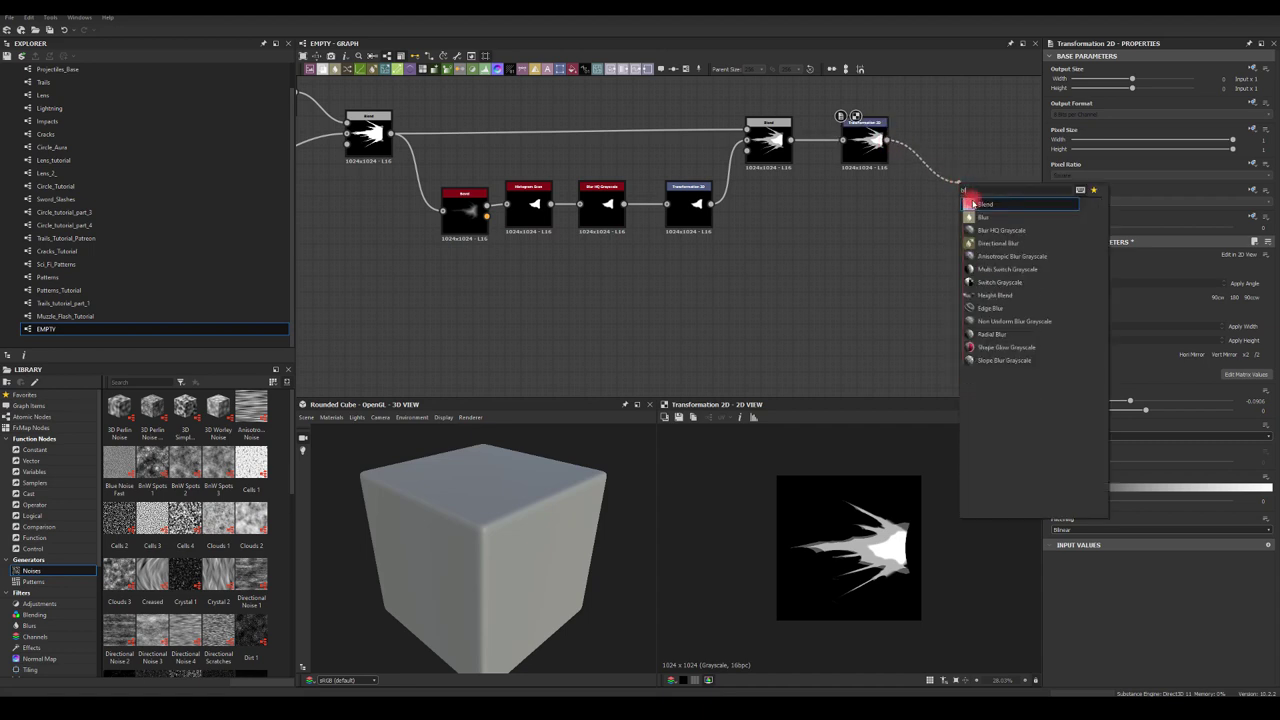
left_click(992, 206)
- Branch a Transformation 2D node off the radial spikes' Splatter Circular and place it beneath the new Blend
middle_click_drag(617, 363, 742, 308)
scroll(434, 197, "down", 2)
middle_click_drag(414, 226, 637, 217)
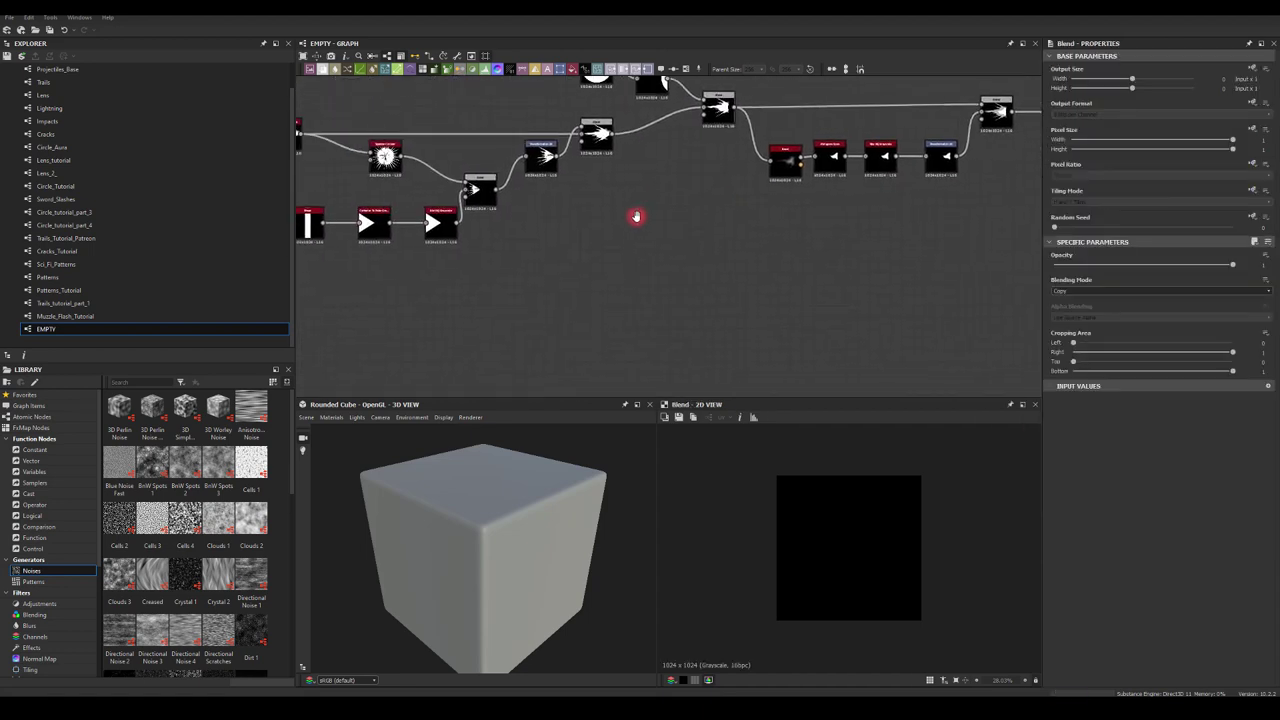
left_click(380, 157)
left_click_drag(393, 157, 1050, 283)
left_click(1051, 283)
middle_click_drag(1012, 230, 618, 220)
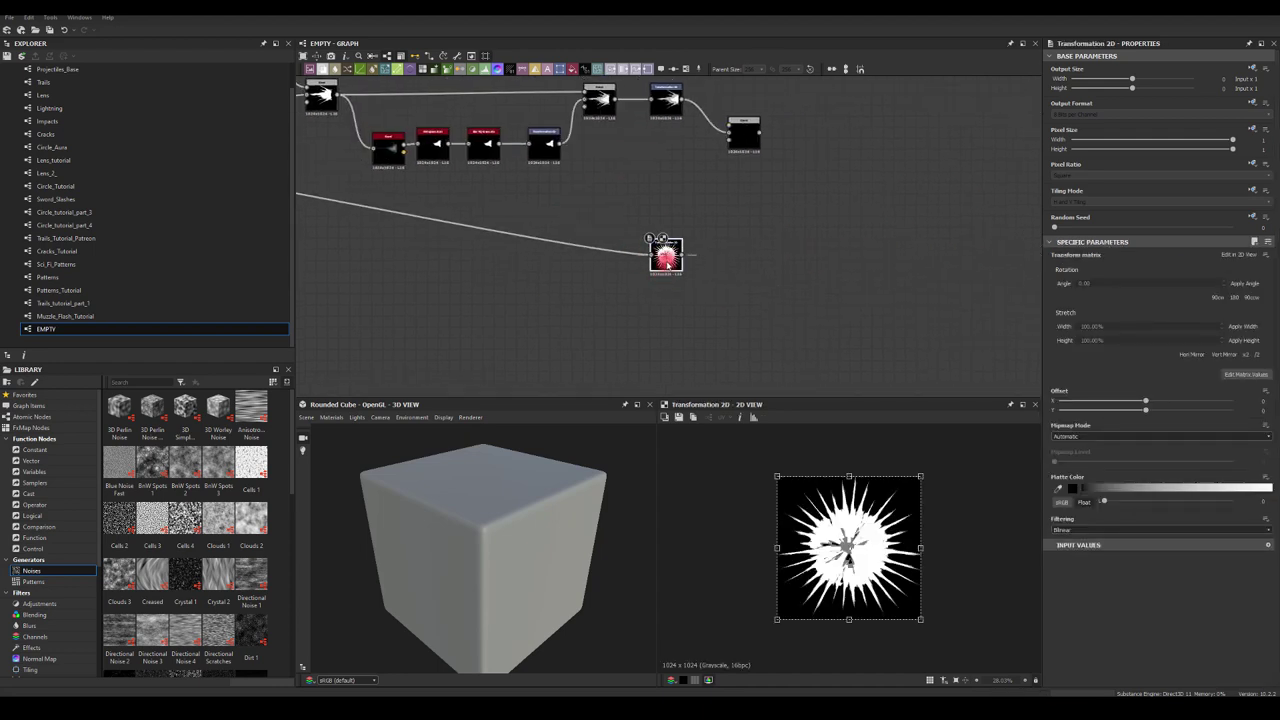
left_click_drag(663, 253, 676, 165)
scroll(693, 136, "up", 3)
middle_click_drag(693, 136, 665, 193)
- Connect the transformed spikes to the new Blend's foreground input and set its Blending Mode to Subtract
left_click_drag(665, 259, 758, 151)
left_click(826, 178)
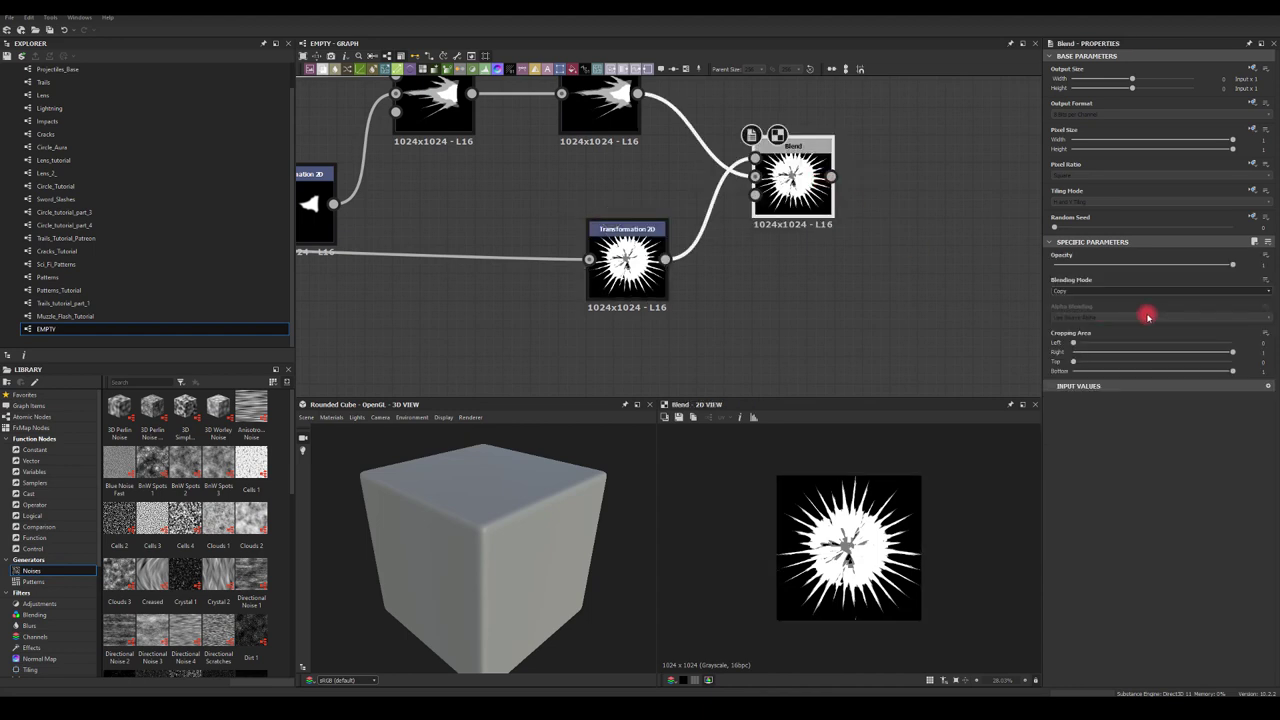
left_click(1087, 294)
left_click(1063, 317)
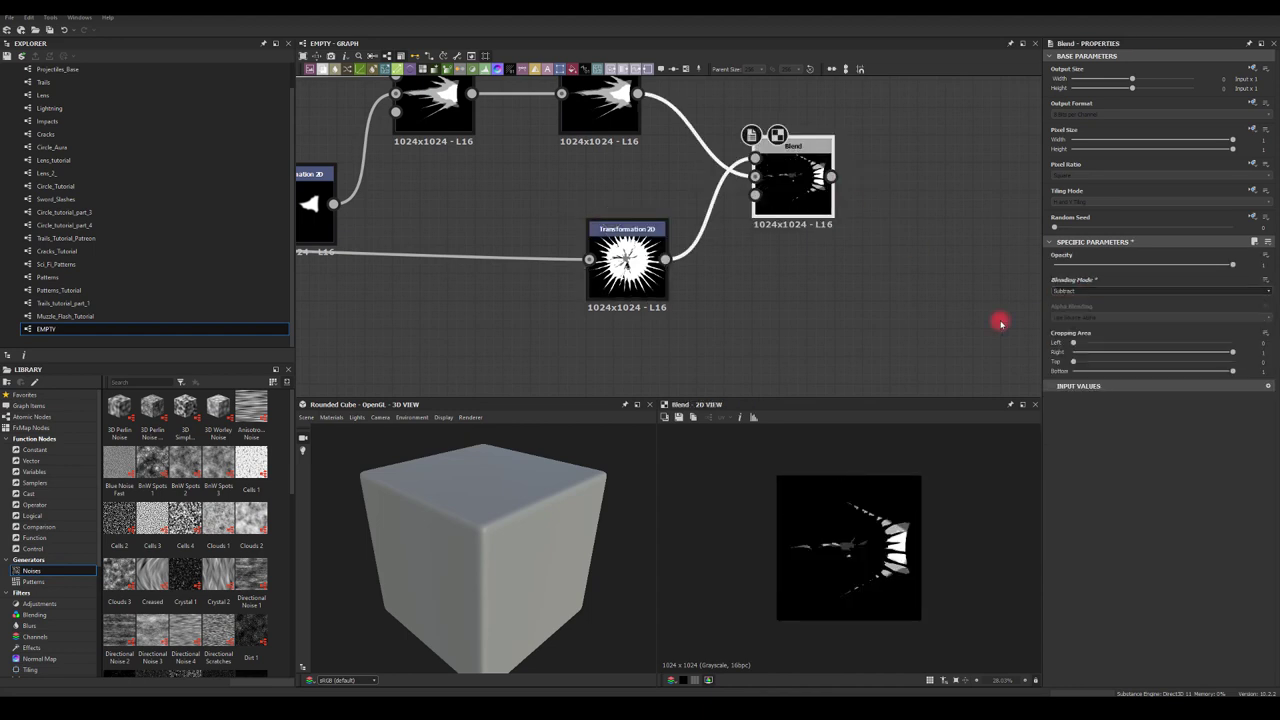
- Shift the subtracted spikes to the right edge of the image and set their Transformation 2D's Tiling Mode to No Tiling
left_click(620, 295)
left_click_drag(829, 551, 922, 558)
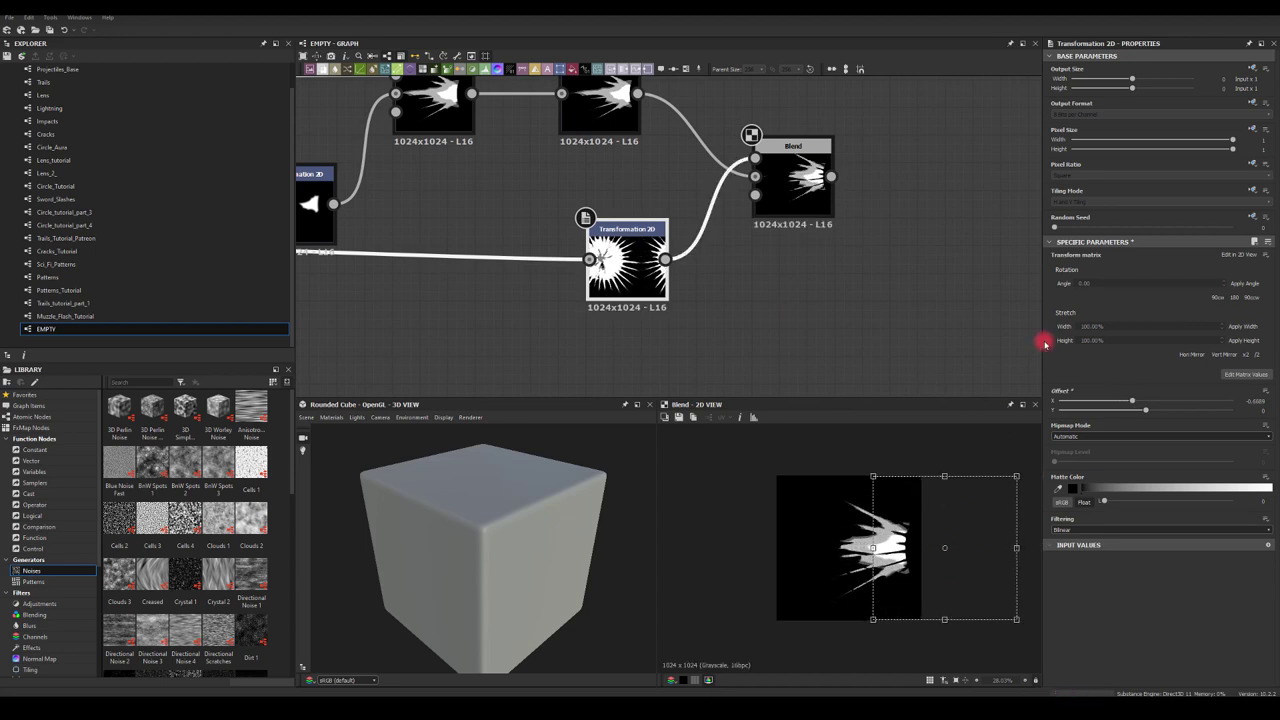
left_click(1252, 190)
left_click(1238, 228)
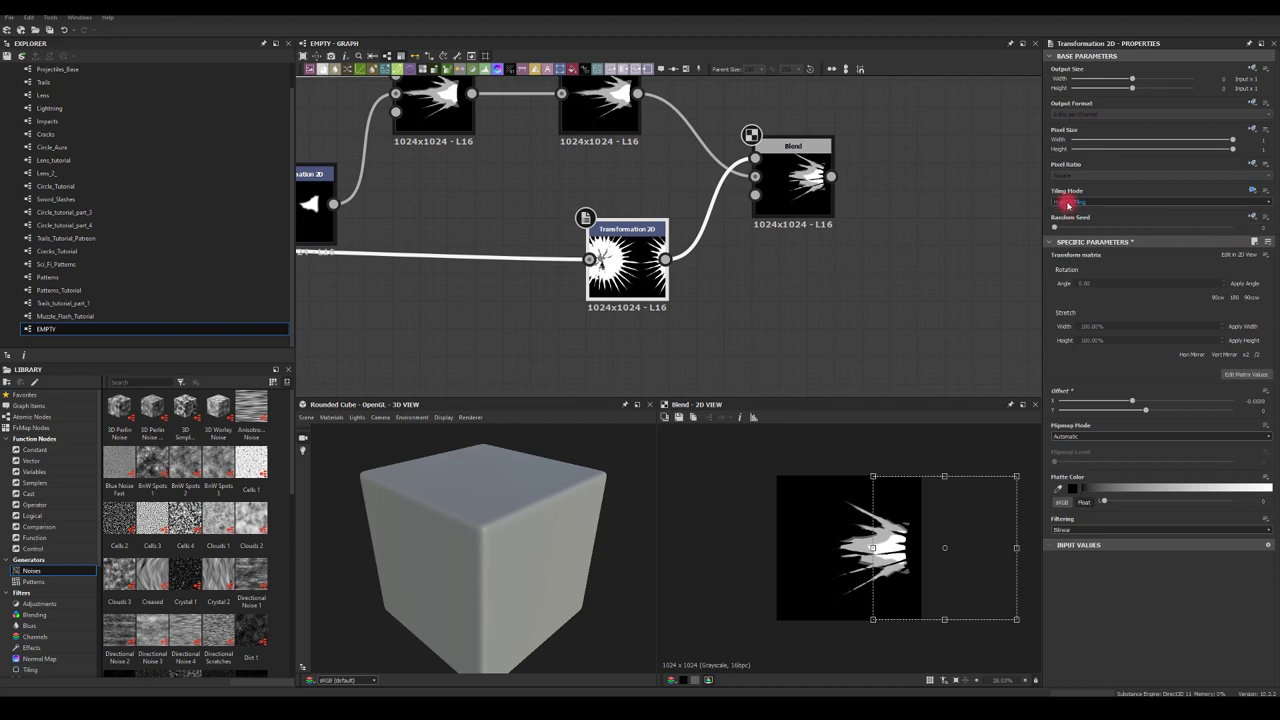
left_click(1068, 203)
left_click(1066, 210)
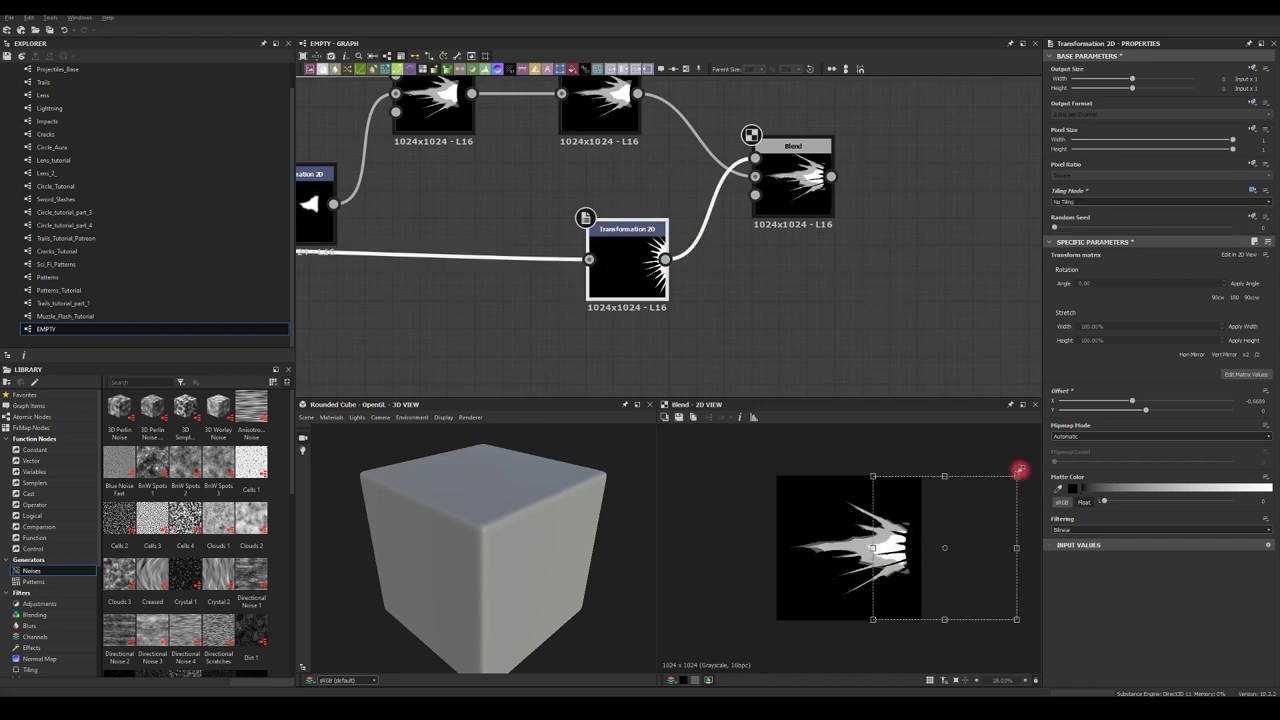
- Try different scales and positions for the subtracted spikes over the right end of the muzzle flash
mouse_move(1020, 470)
left_mouse_down()
mouse_move(1080, 414)
mouse_move(1039, 454)
left_mouse_up()
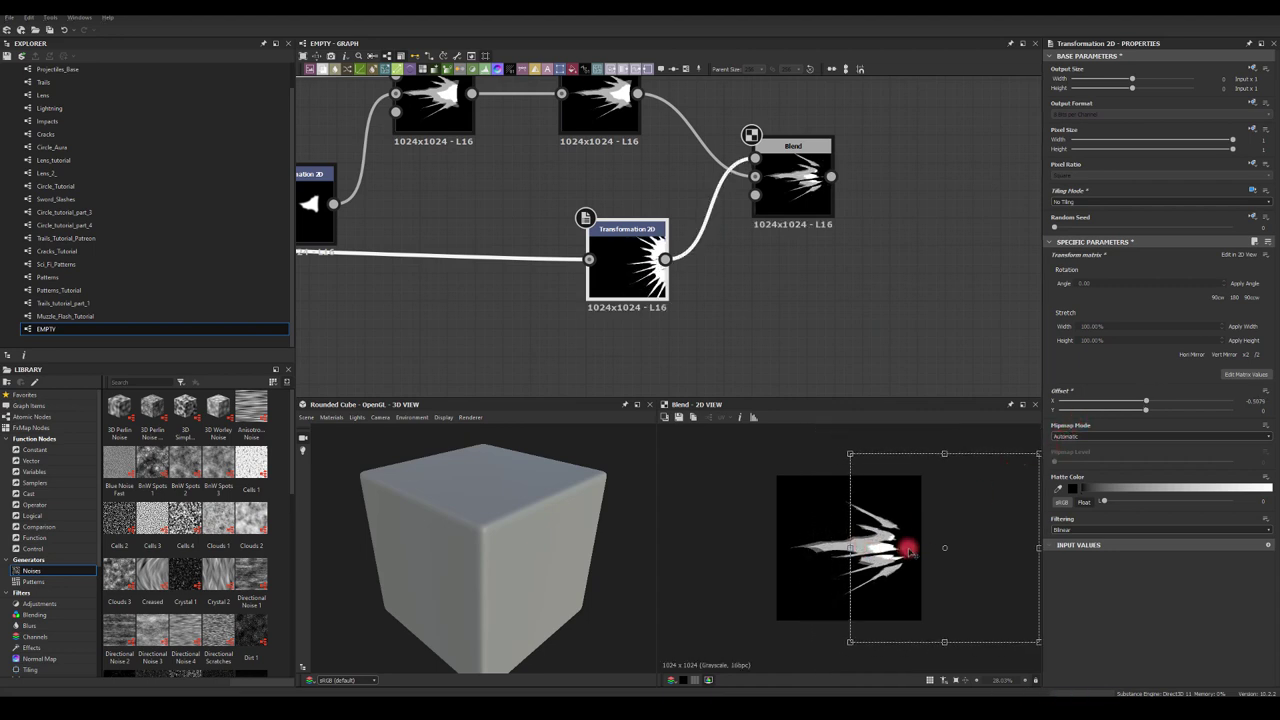
mouse_move(910, 550)
left_mouse_down()
mouse_move(943, 531)
mouse_move(897, 534)
mouse_move(908, 543)
left_mouse_up()
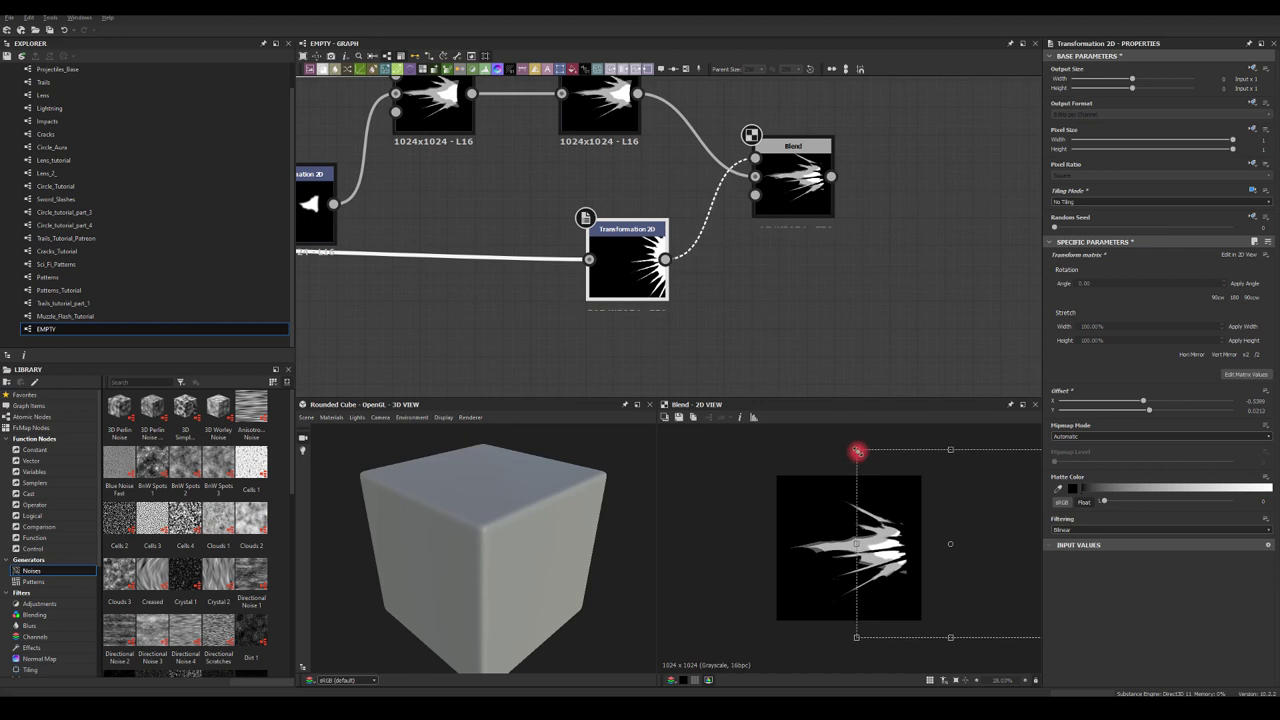
left_click_drag(857, 451, 948, 495)
left_click(786, 307)
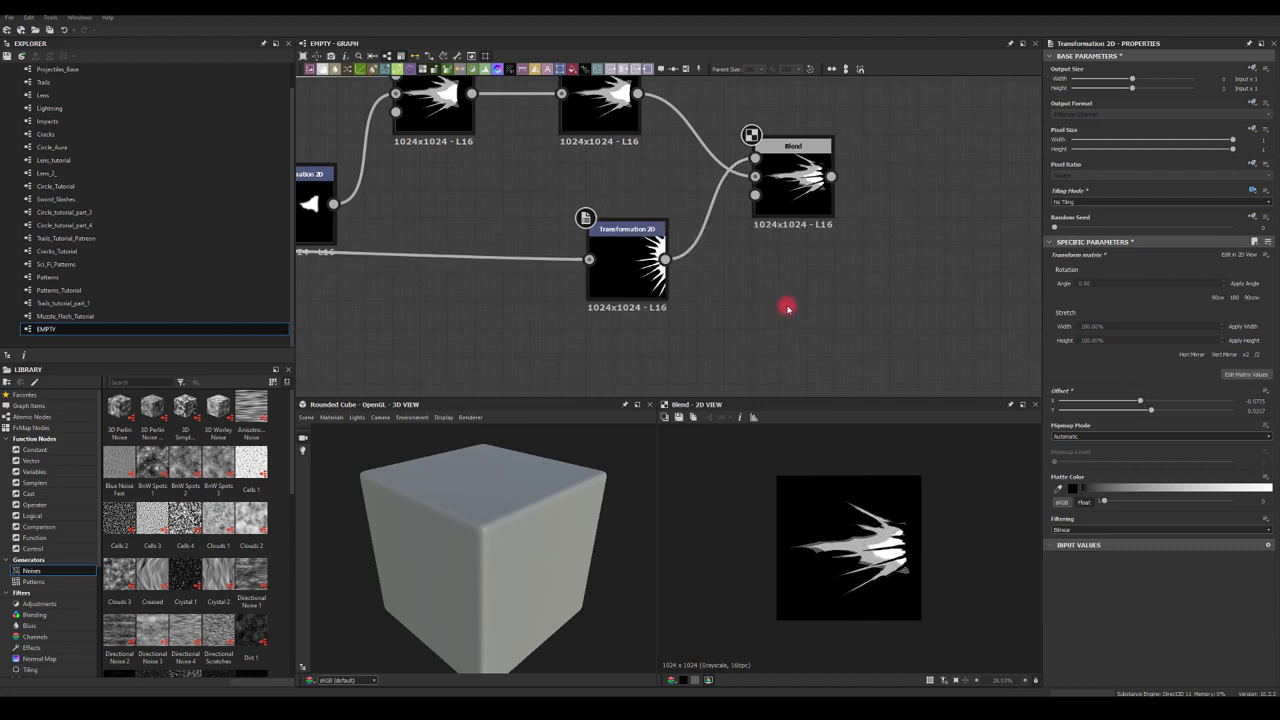
- Delete the Transformation 2D node feeding the spikes into the Subtract Blend
scroll(557, 287, "down", 2)
middle_click_drag(494, 308, 710, 264)
left_click_drag(780, 179, 852, 270)
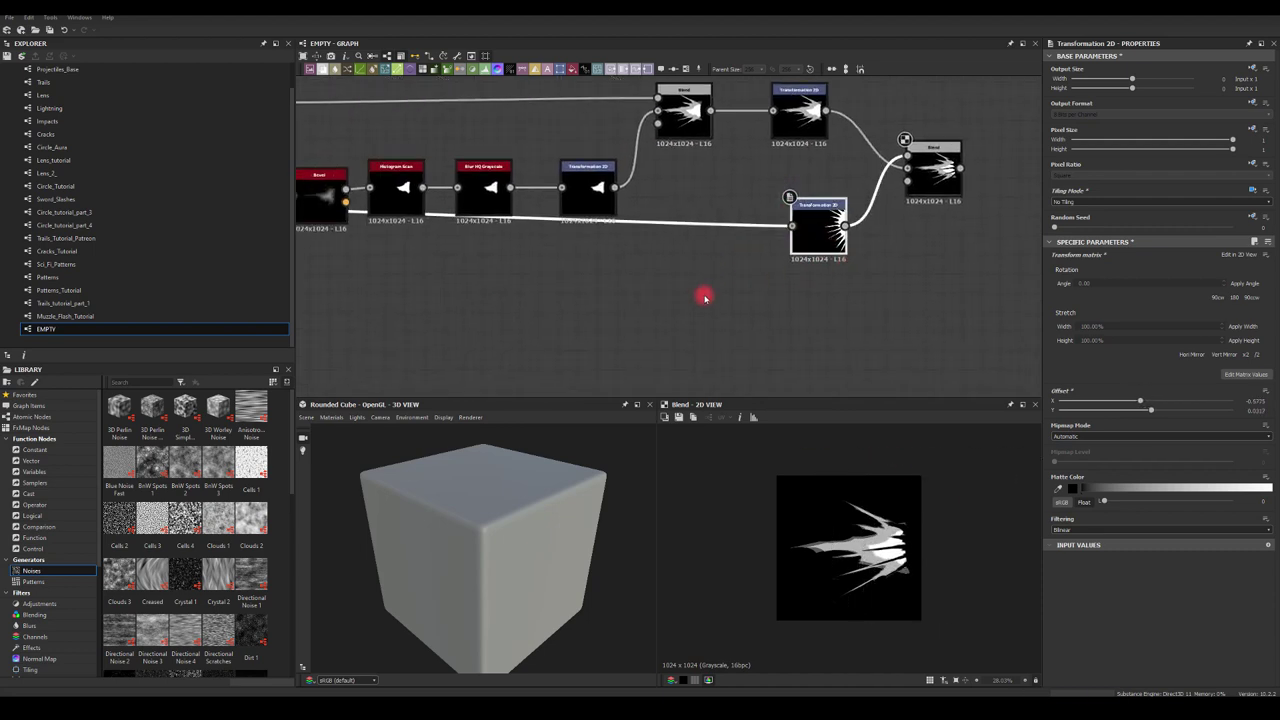
key("Delete")
- Duplicate the radial spikes' Splatter Circular node and place the copy beneath the Subtract Blend
middle_click_drag(657, 317, 1020, 297)
scroll(543, 291, "down", 2)
middle_click_drag(505, 272, 549, 263)
left_click(588, 203)
key("ctrl+c")
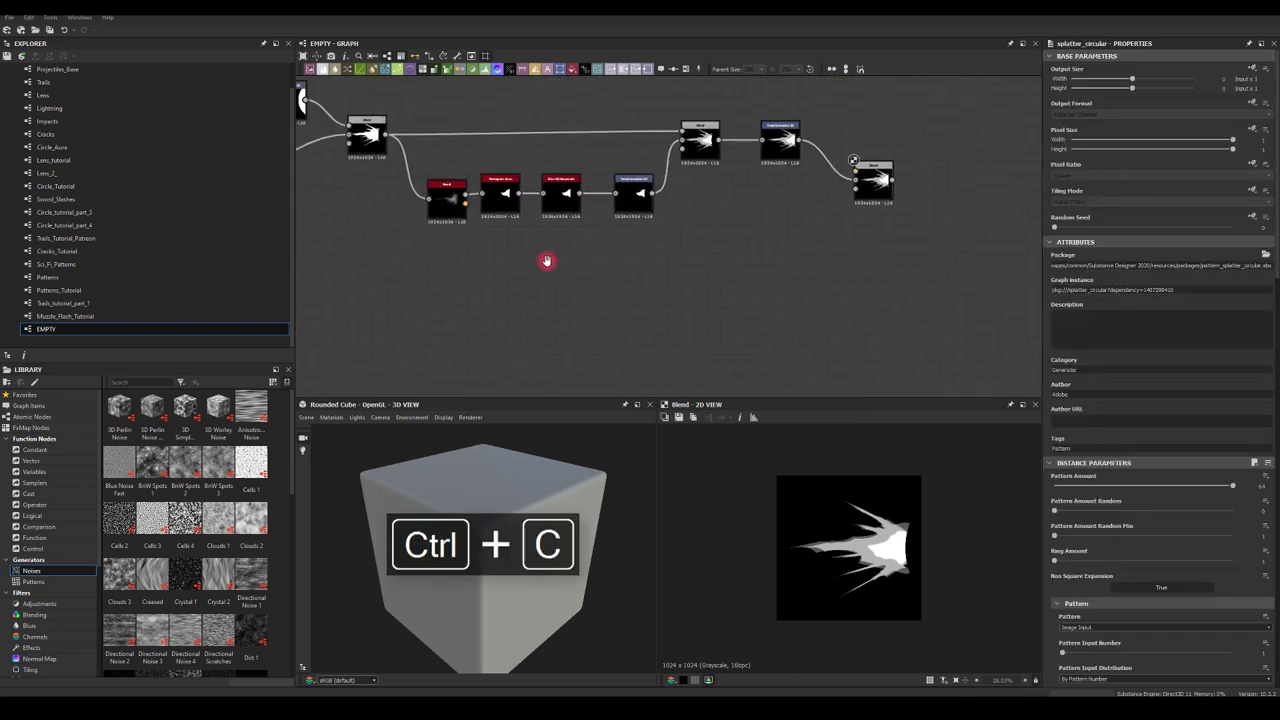
middle_click_drag(786, 237, 631, 237)
key("ctrl+v")
left_click(634, 232)
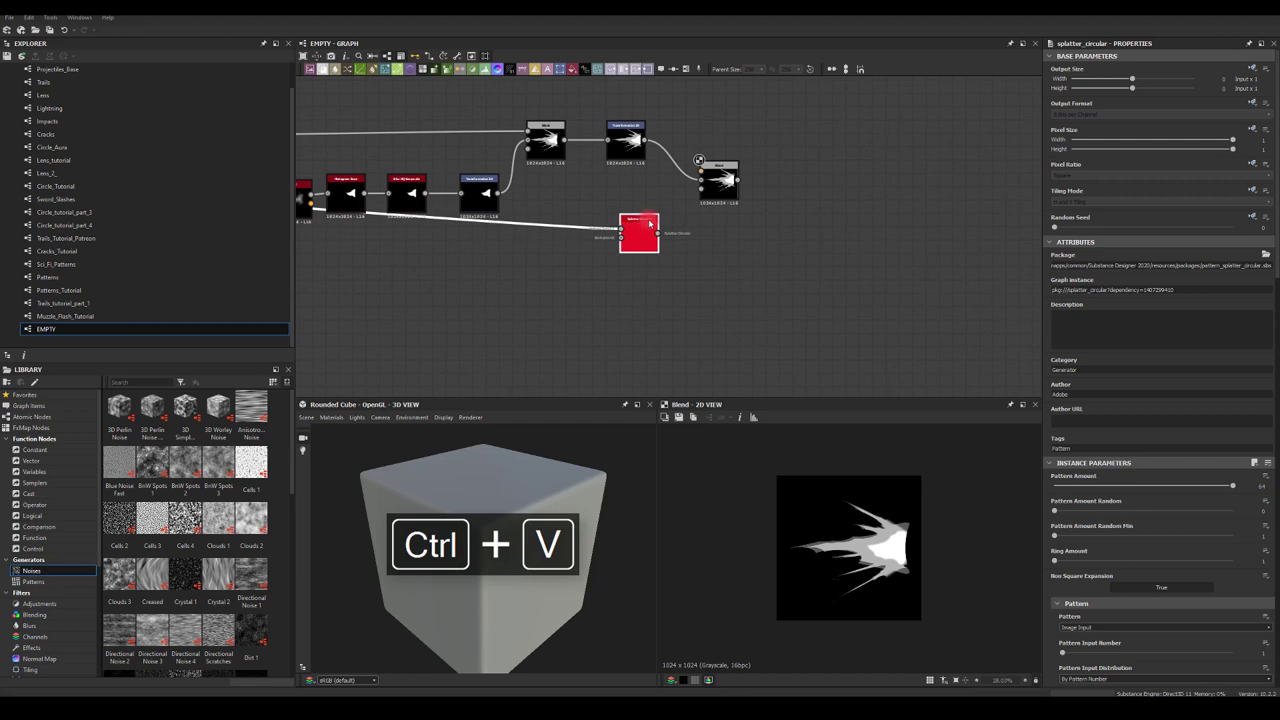
- Connect the copied Splatter Circular through a new Transformation 2D to the Subtract Blend's foreground and preview the Blend
scroll(674, 206, "up", 3)
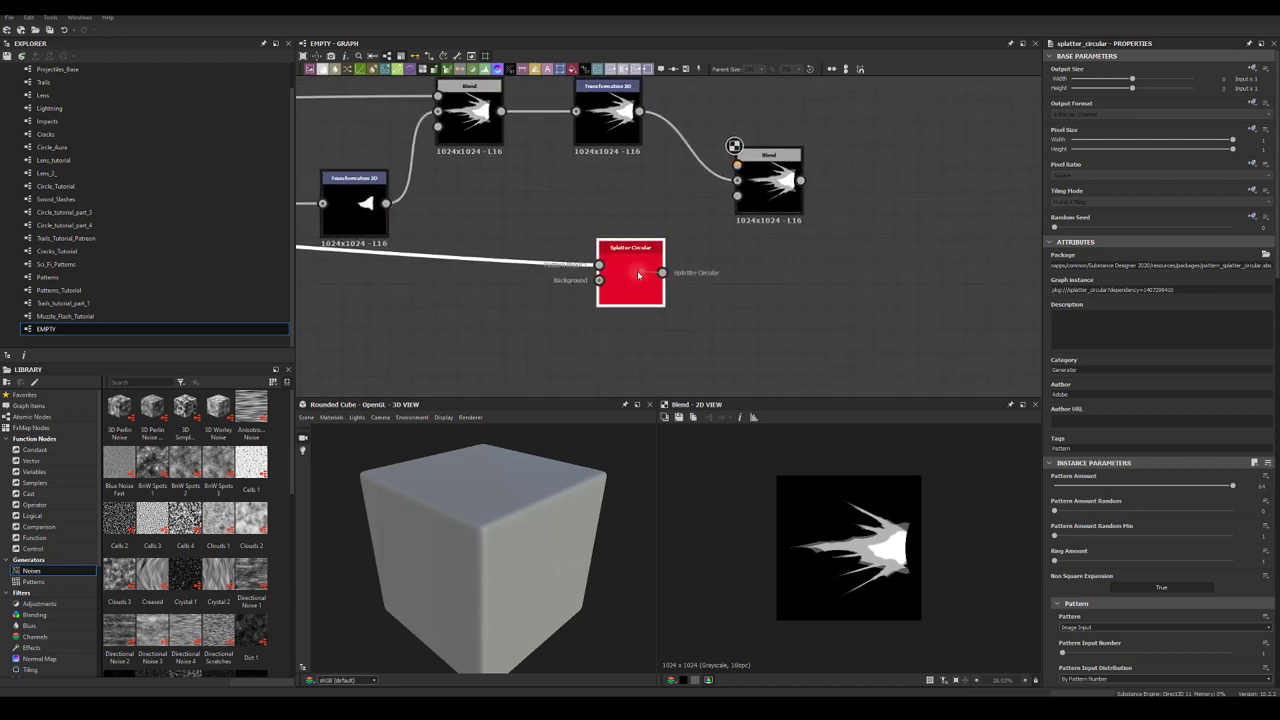
left_click_drag(600, 285, 738, 164)
left_click(656, 262)
double_click(760, 180)
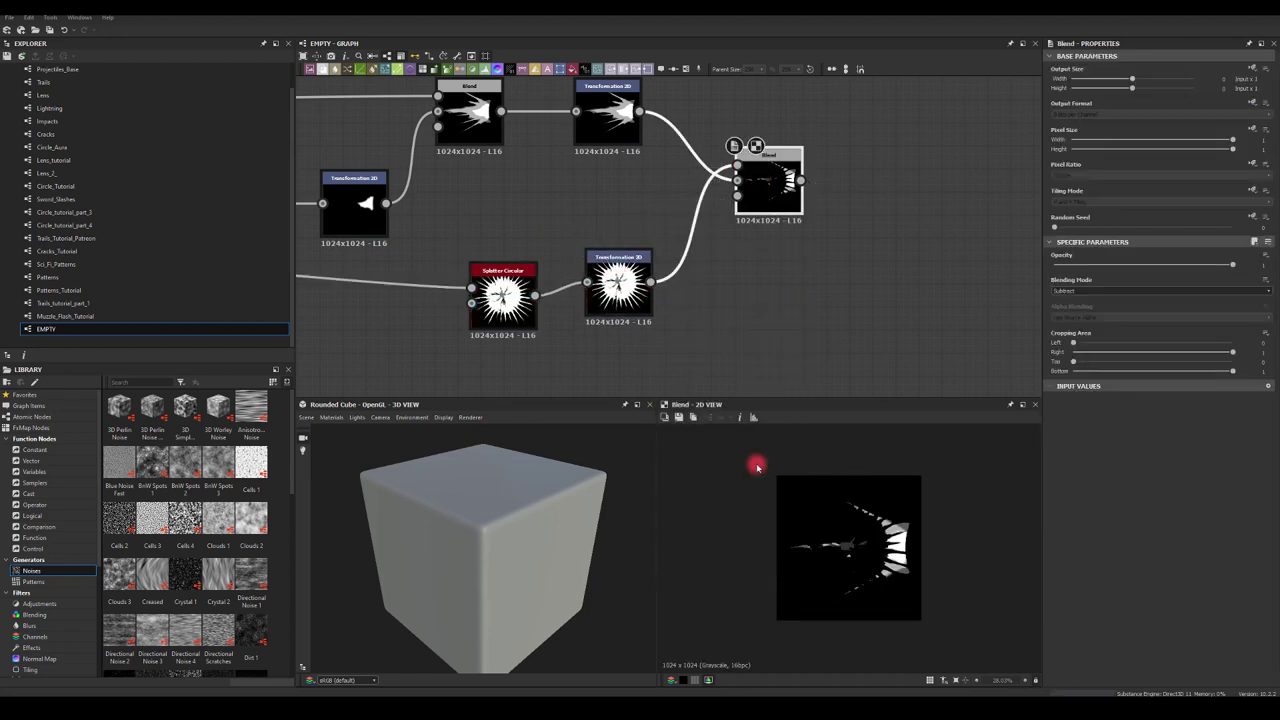
- Shift the copied spikes to the right edge of the image and set their Transformation 2D's Tiling Mode to No Tiling
left_click(624, 290)
left_click(620, 287)
left_click_drag(814, 514, 936, 548)
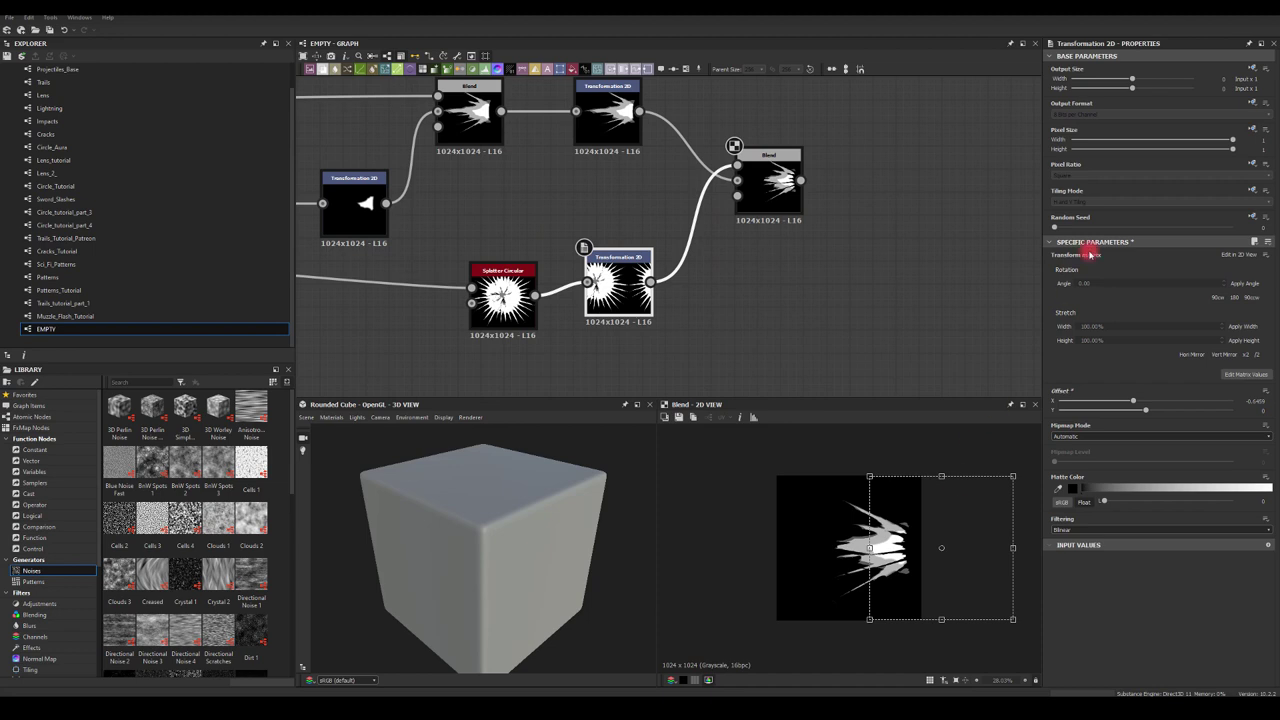
left_click(1246, 192)
left_click(1231, 228)
left_click(1066, 204)
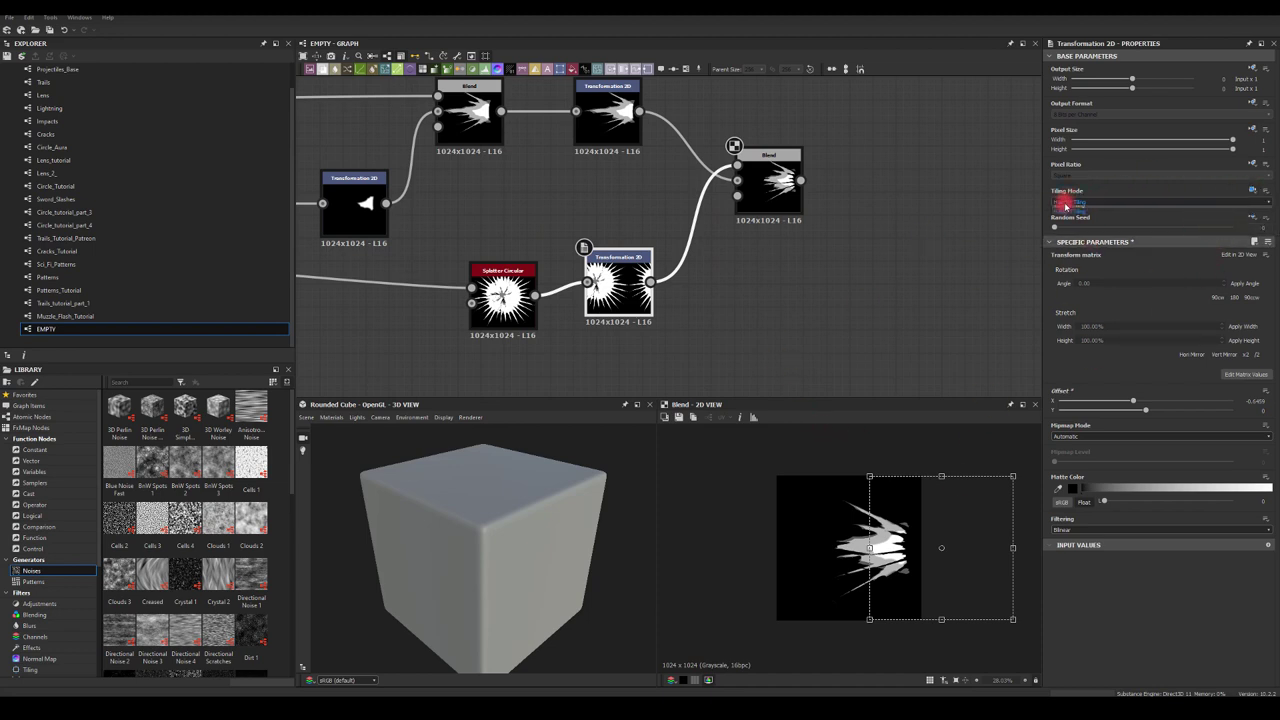
left_click(1066, 211)
- Set the copied Splatter Circular's Size X to 0.28 and Size Y to about 0.35
left_click(758, 286)
middle_click_drag(758, 286, 900, 236)
left_click(620, 228)
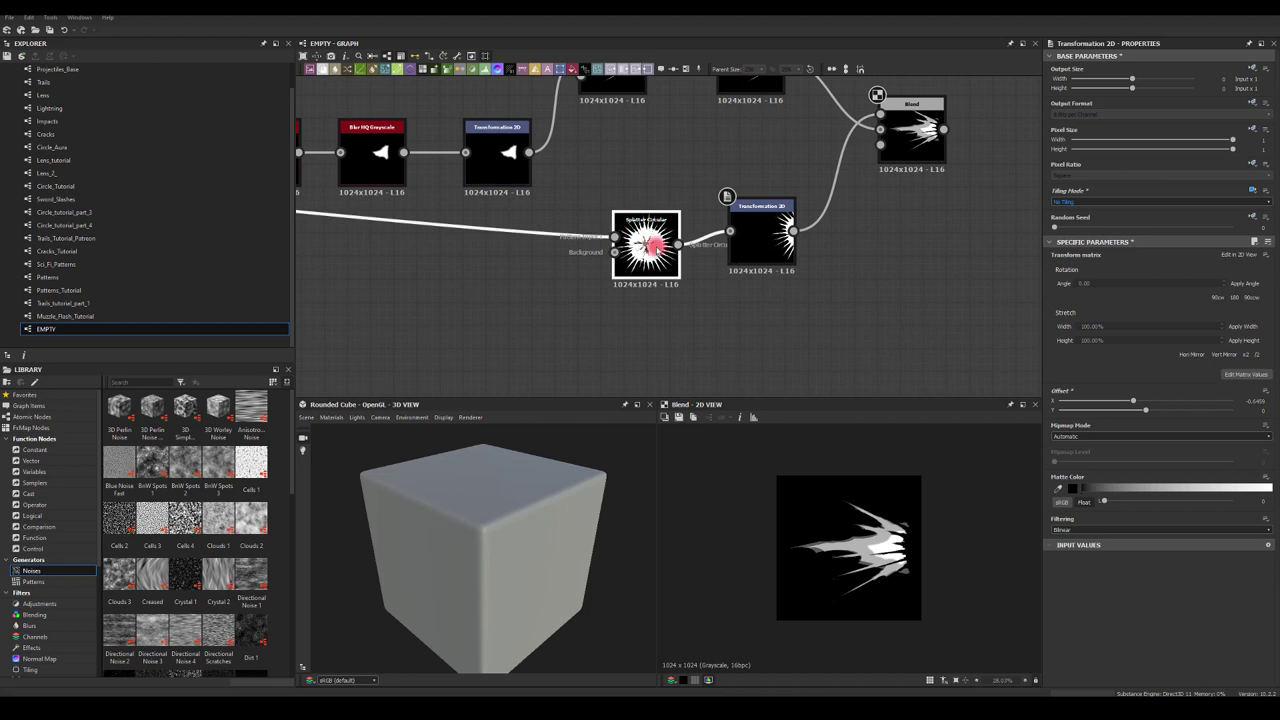
left_click(628, 238)
scroll(1046, 551, "down", 10)
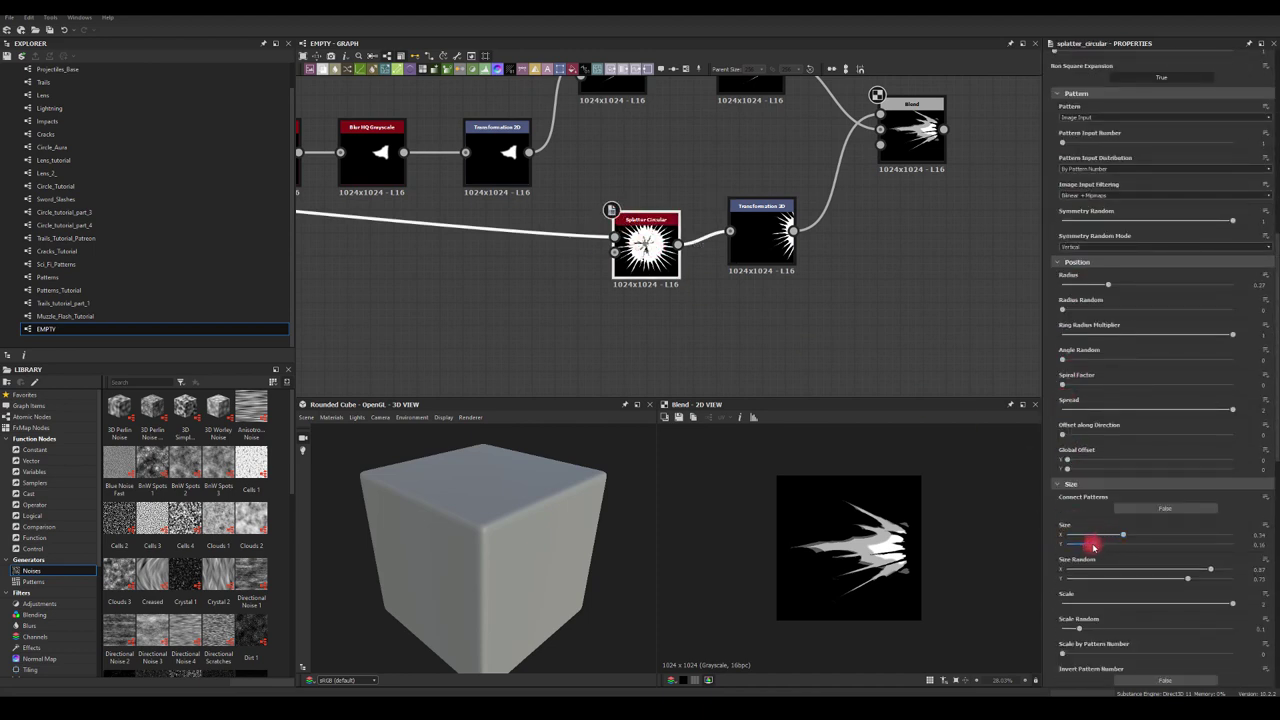
left_click_drag(1094, 546, 1125, 548)
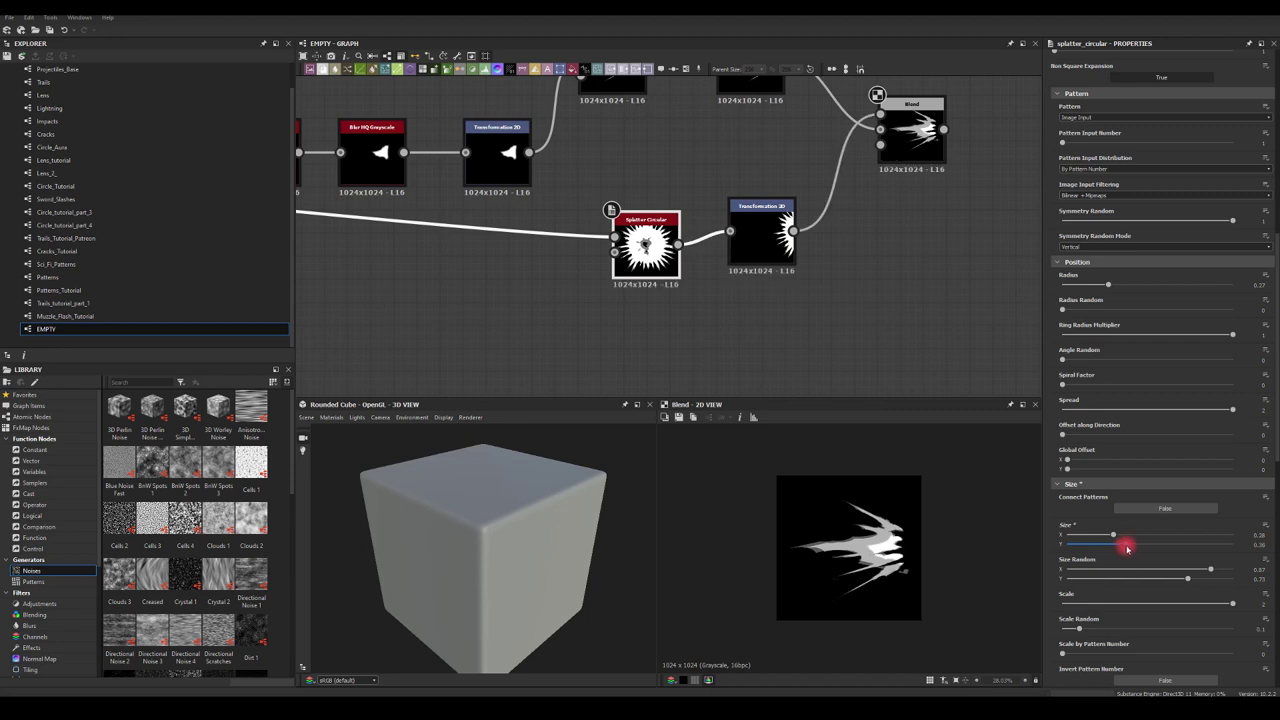
- Align the new Transformation 2D node with the copied Splatter Circular and reposition the subtracted spikes slightly
left_click_drag(751, 214, 739, 229)
left_click_drag(898, 540, 895, 521)
left_click(896, 352)
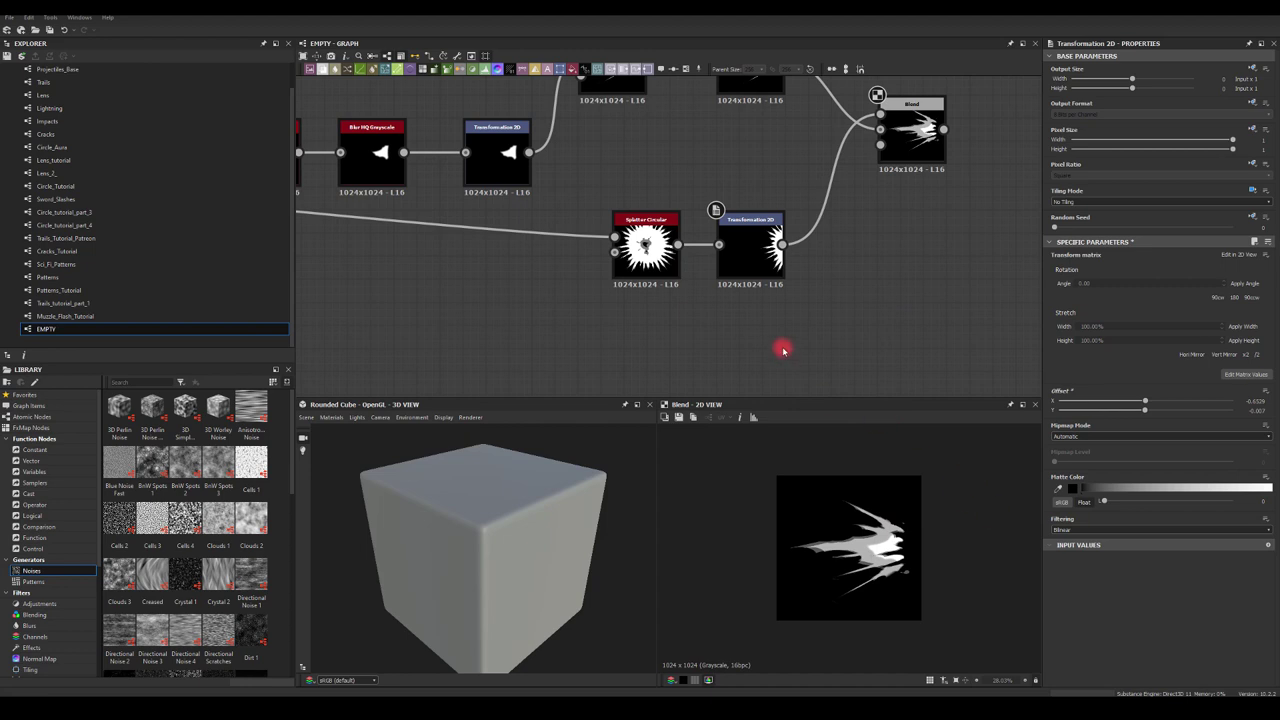
- Set the original Splatter Circular's Size X to 0.23 and Size Y to 0.25
middle_click_drag(934, 257, 783, 304)
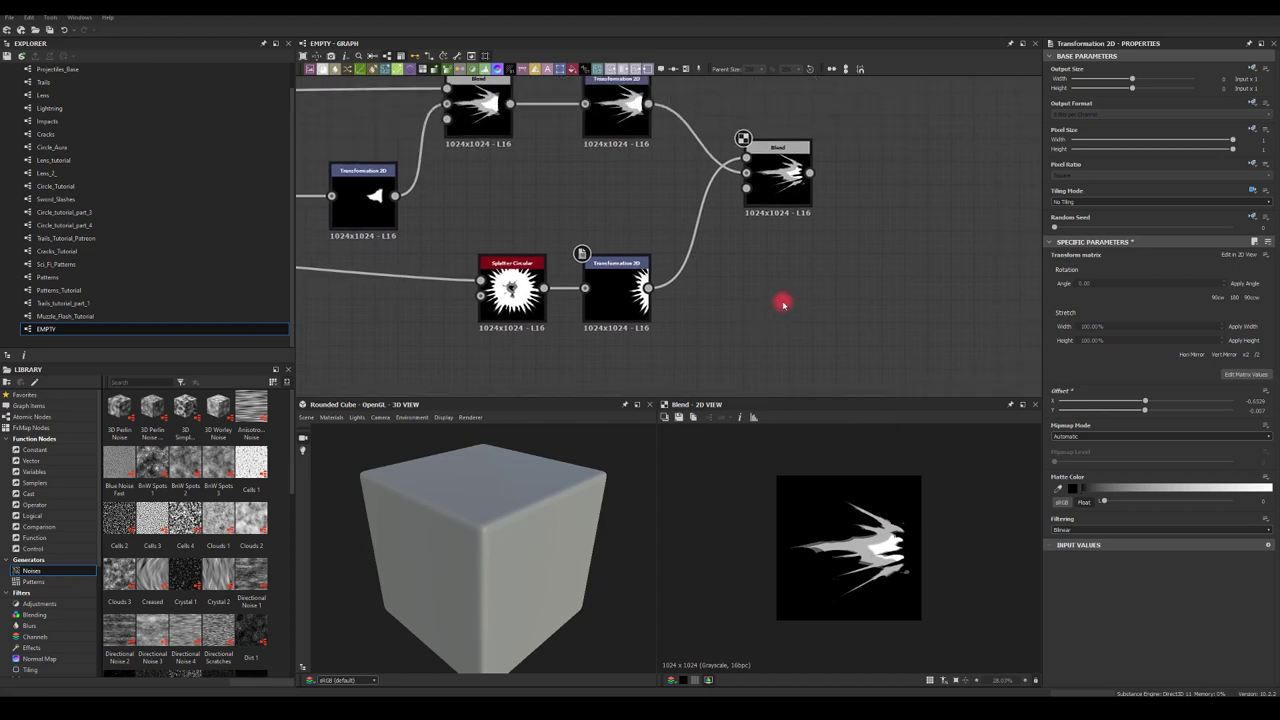
middle_click_drag(431, 232, 836, 242)
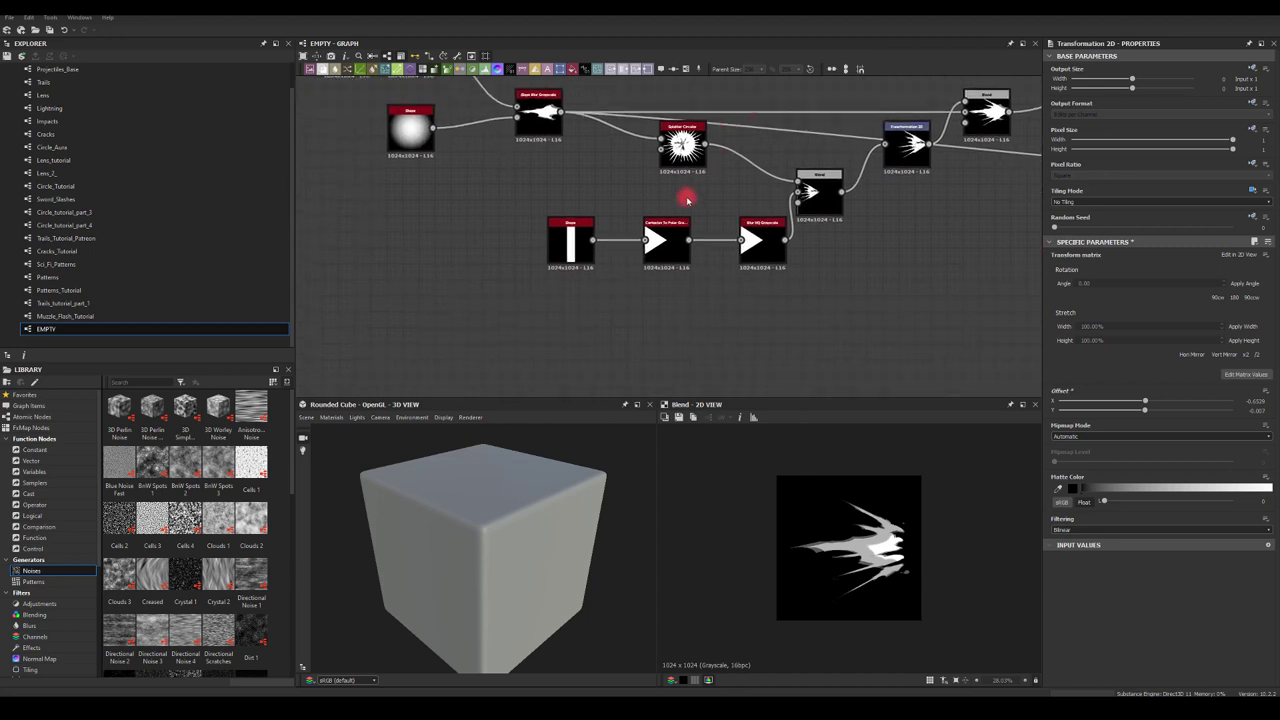
left_click(681, 141)
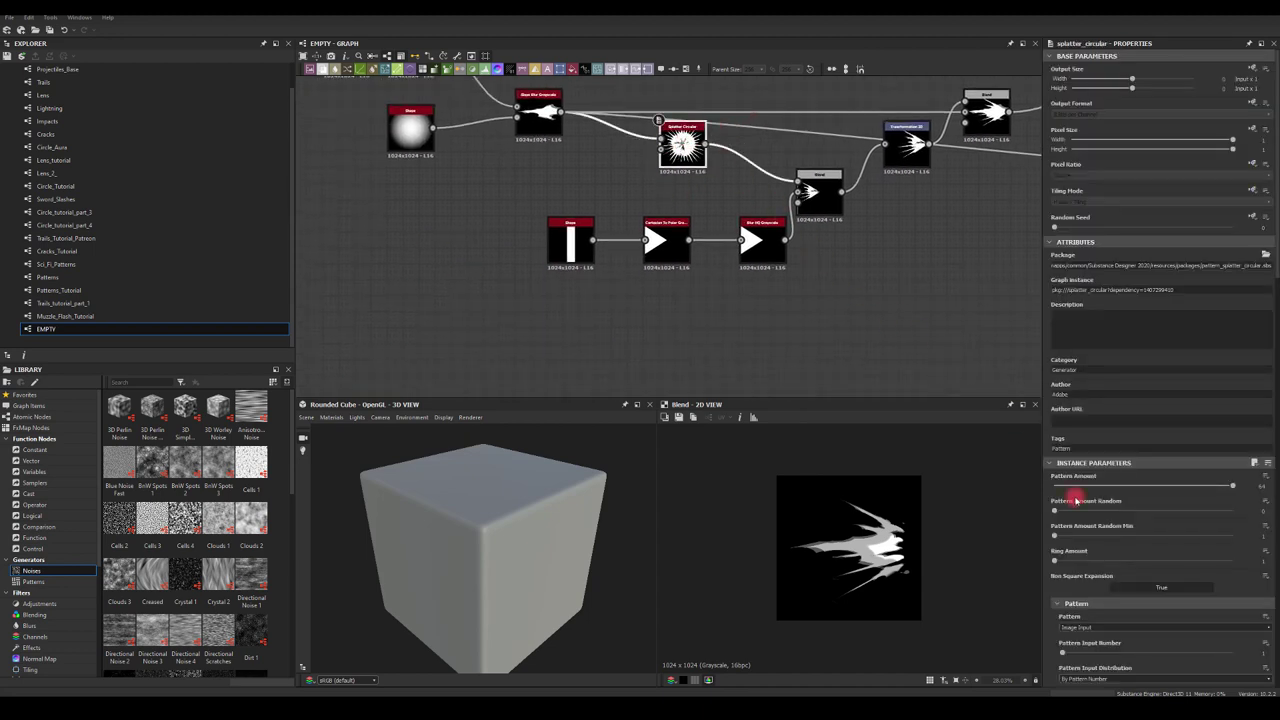
scroll(1075, 500, "down", 10)
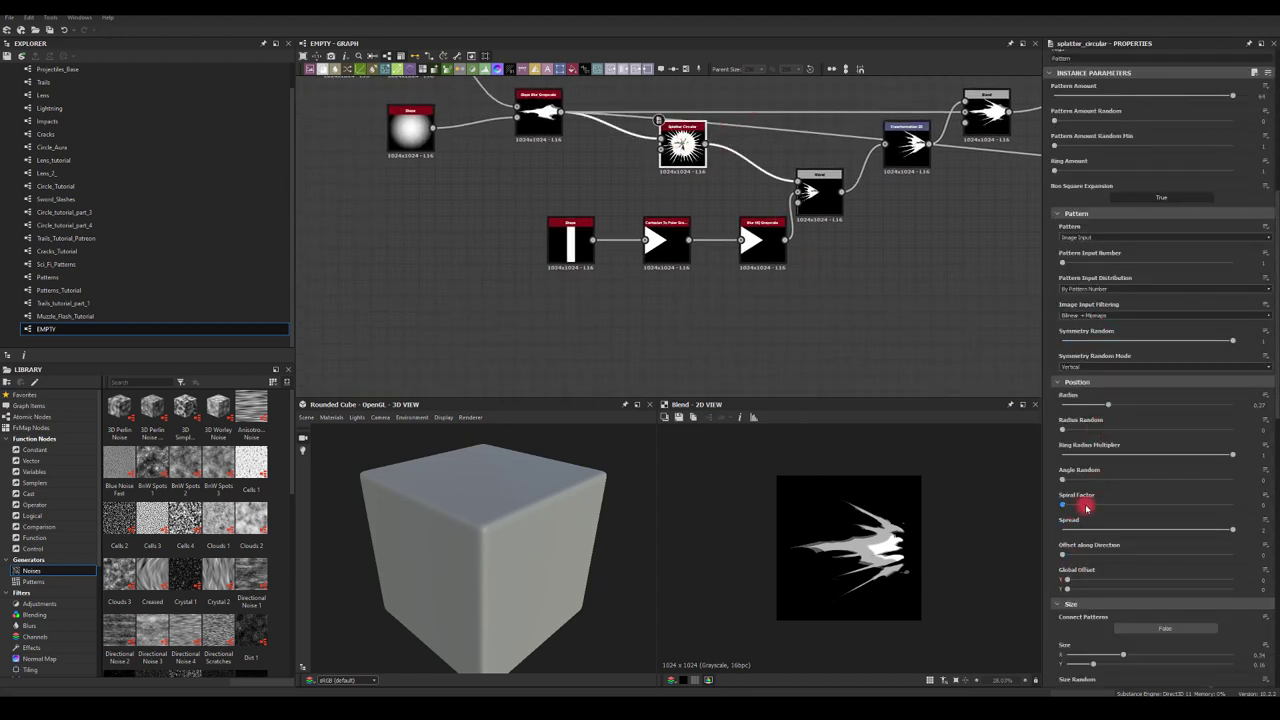
scroll(1087, 507, "down", 5)
mouse_move(1095, 515)
left_mouse_down()
mouse_move(1123, 509)
mouse_move(1097, 518)
mouse_move(1109, 516)
left_mouse_up()
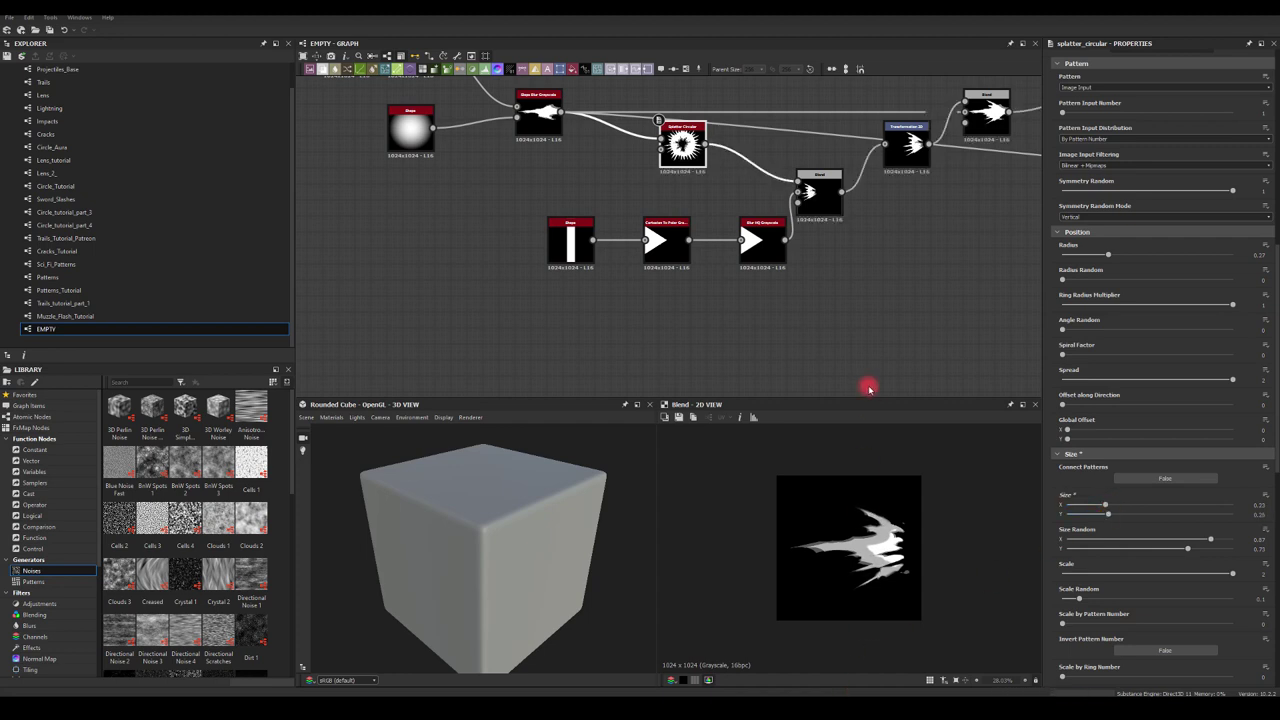
middle_click_drag(929, 269, 402, 316)
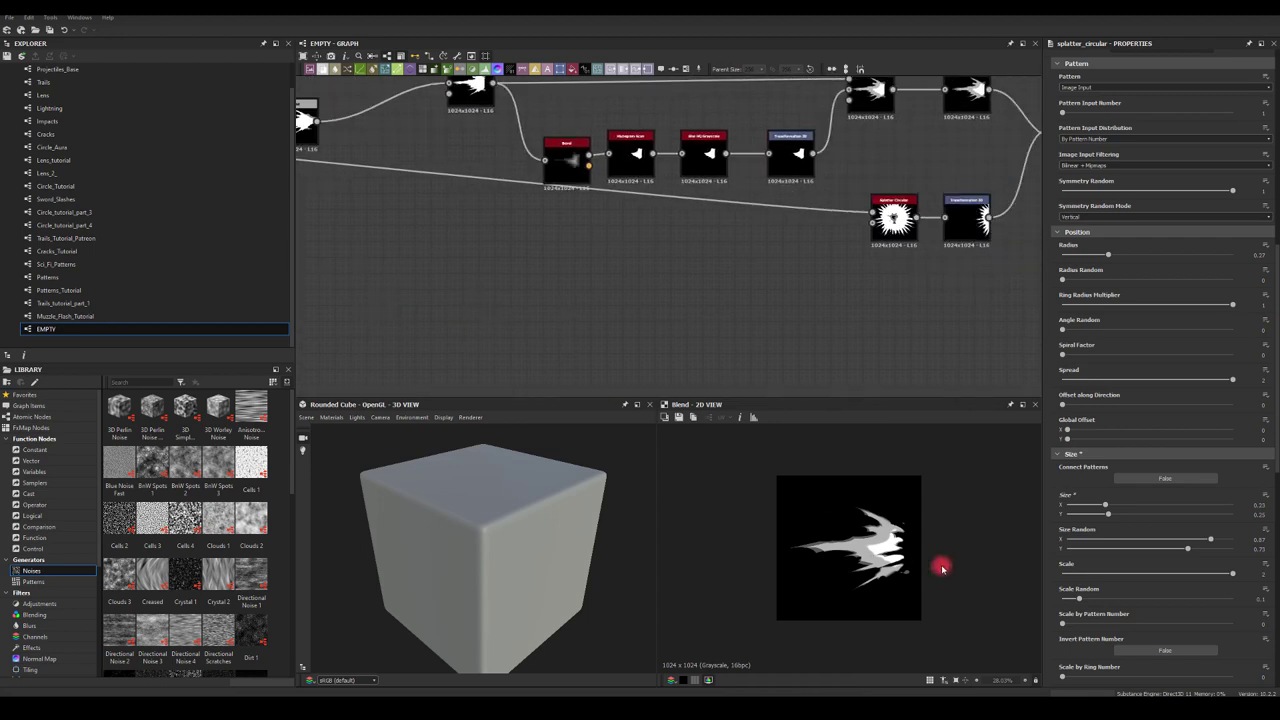
middle_click_drag(754, 304, 430, 333)
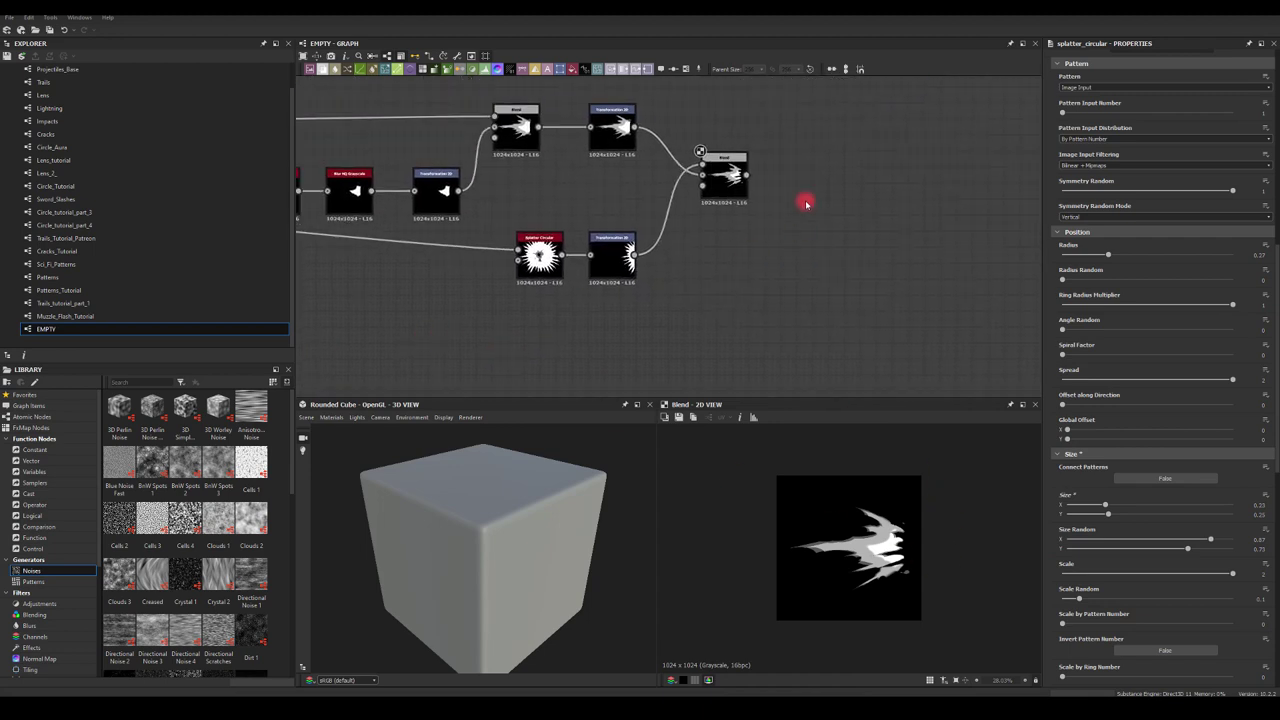
middle_click_drag(838, 232, 778, 247)
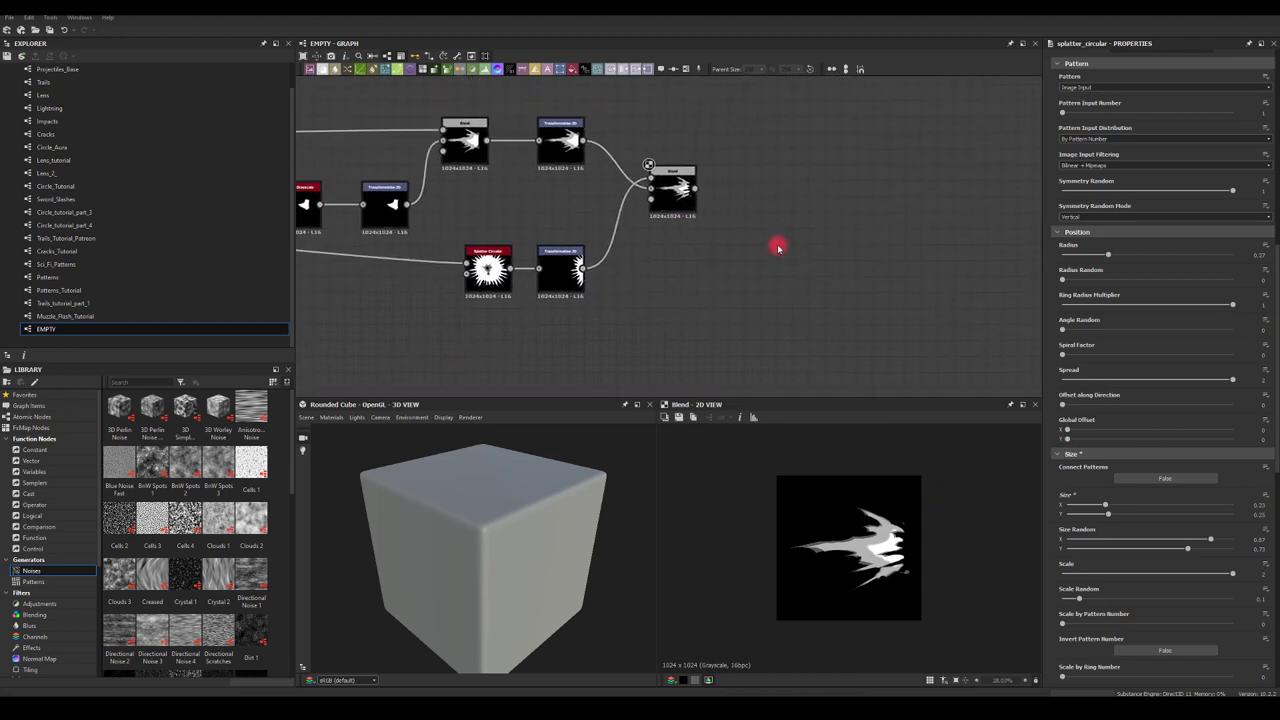